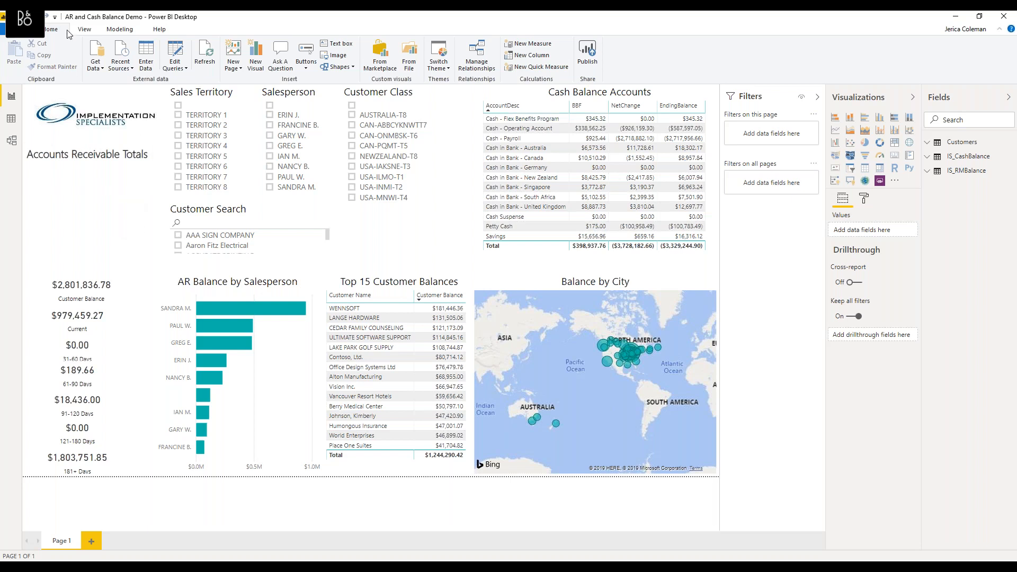
# - Add a bookmark of the unfiltered report page and name it "Home Page"
pyautogui.click(86, 30)
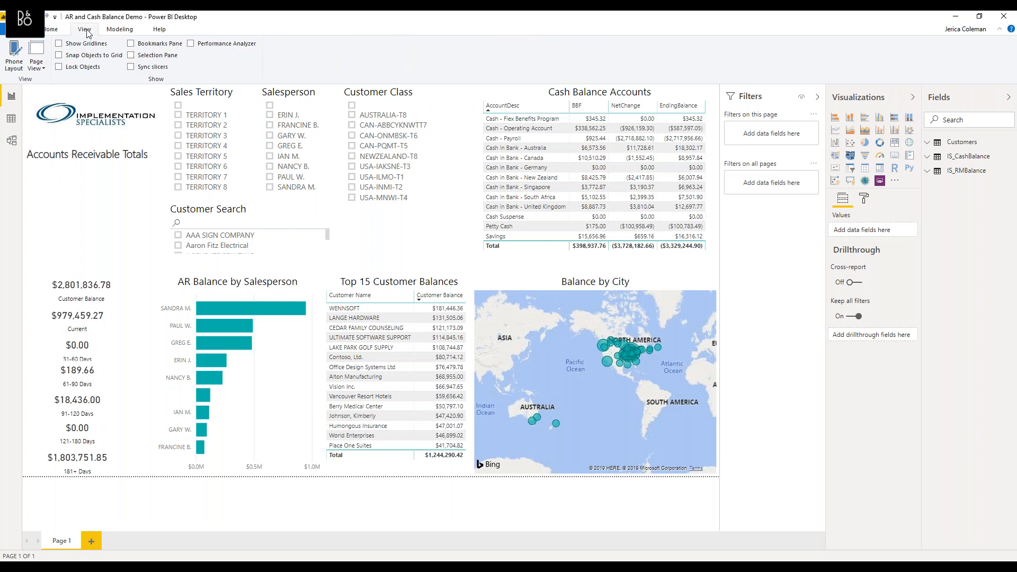
pyautogui.click(132, 44)
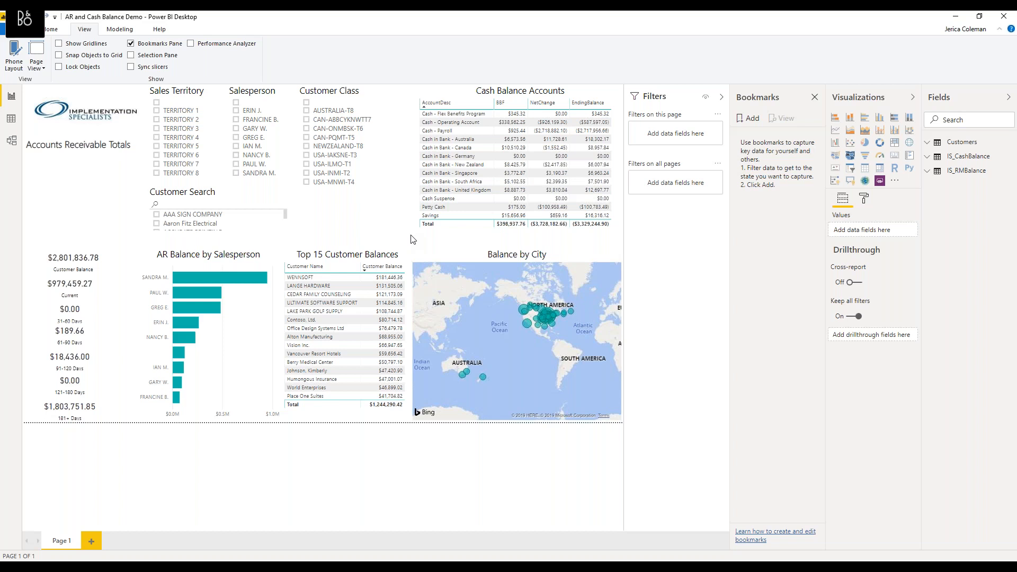
pyautogui.click(751, 121)
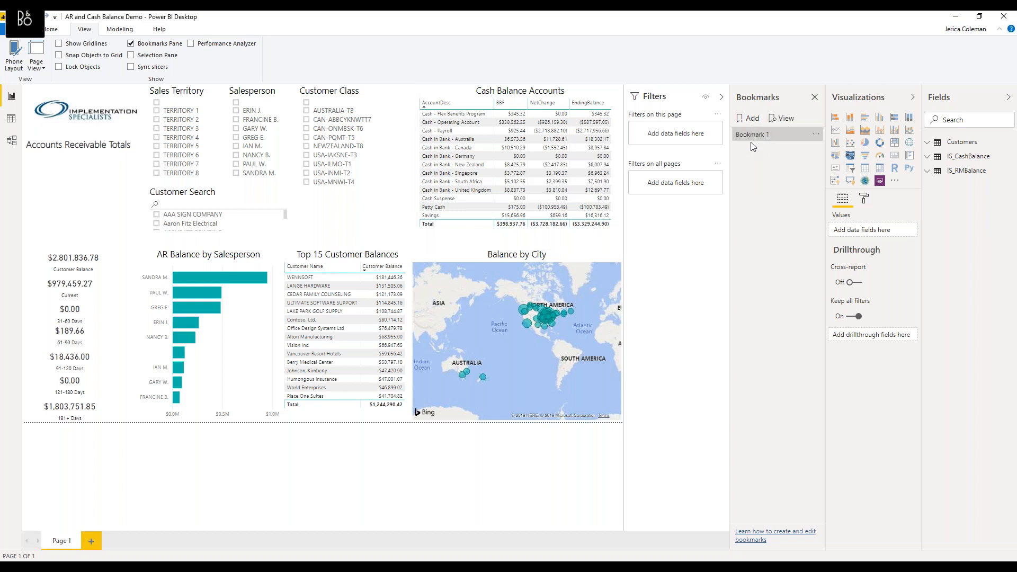
pyautogui.click(816, 136)
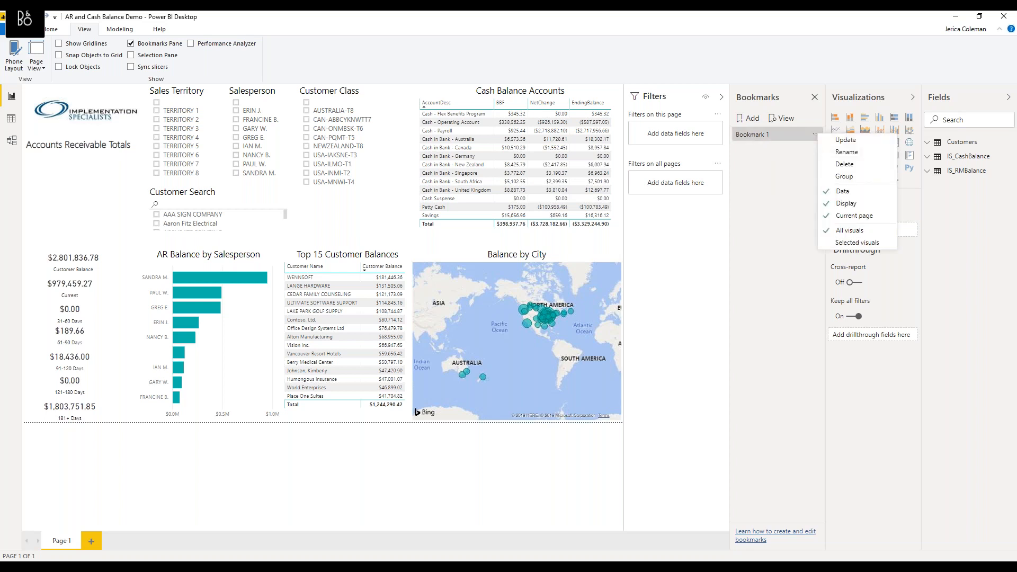
pyautogui.click(842, 152)
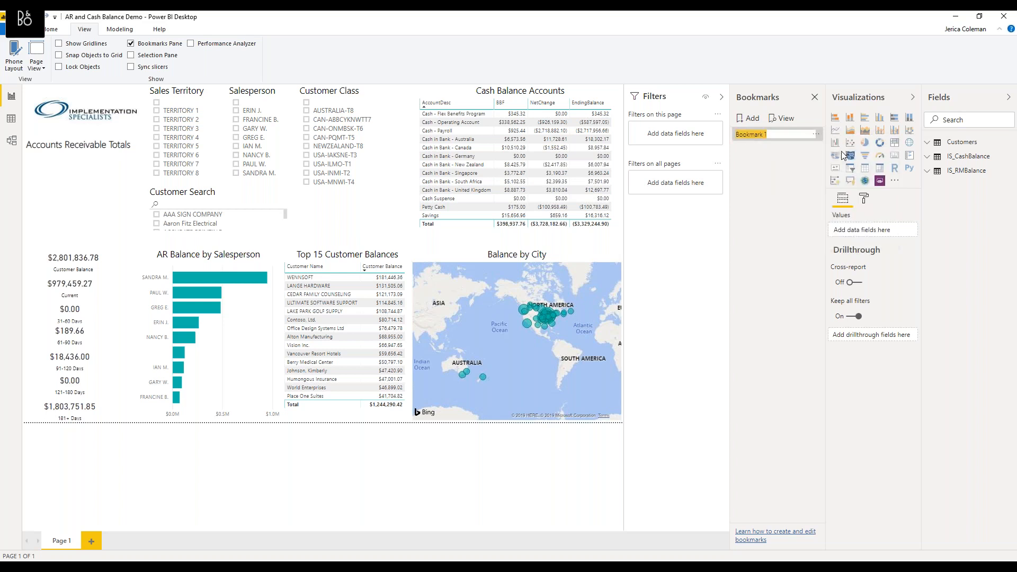
pyautogui.write('Home Page')
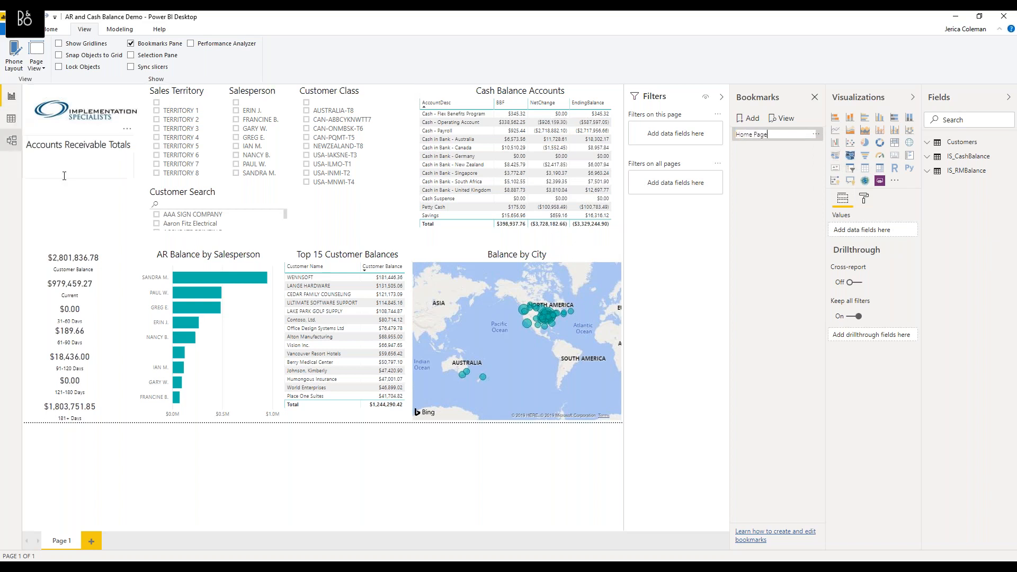
pyautogui.click(73, 200)
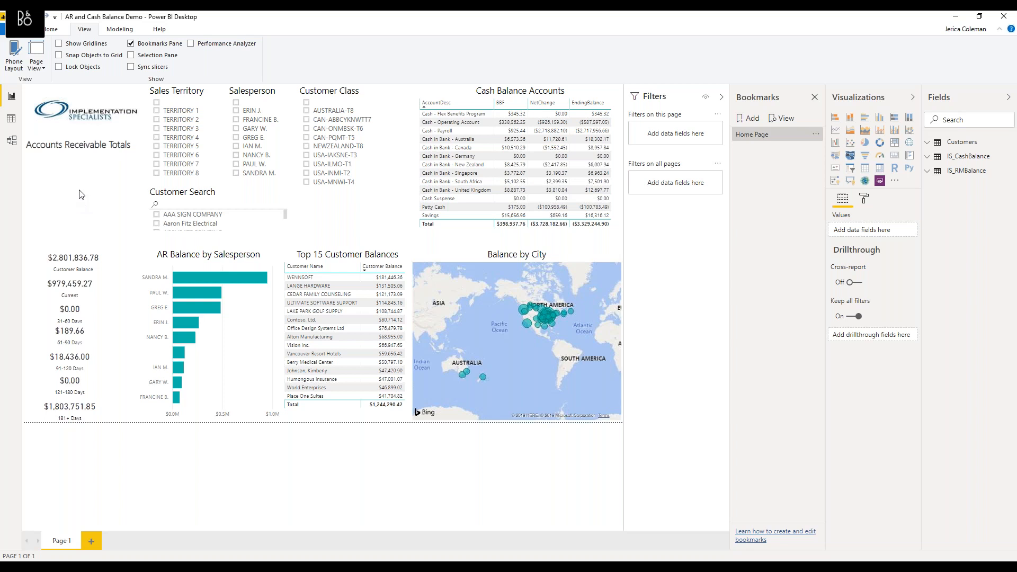
# - Insert a Reset button and place it below the Accounts Receivable Totals heading
pyautogui.click(52, 29)
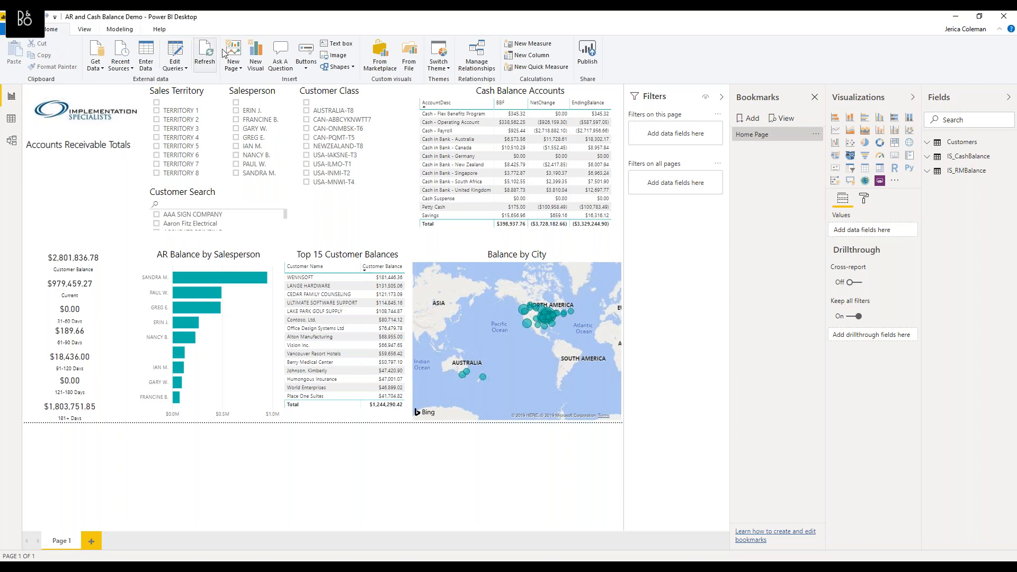
pyautogui.click(307, 69)
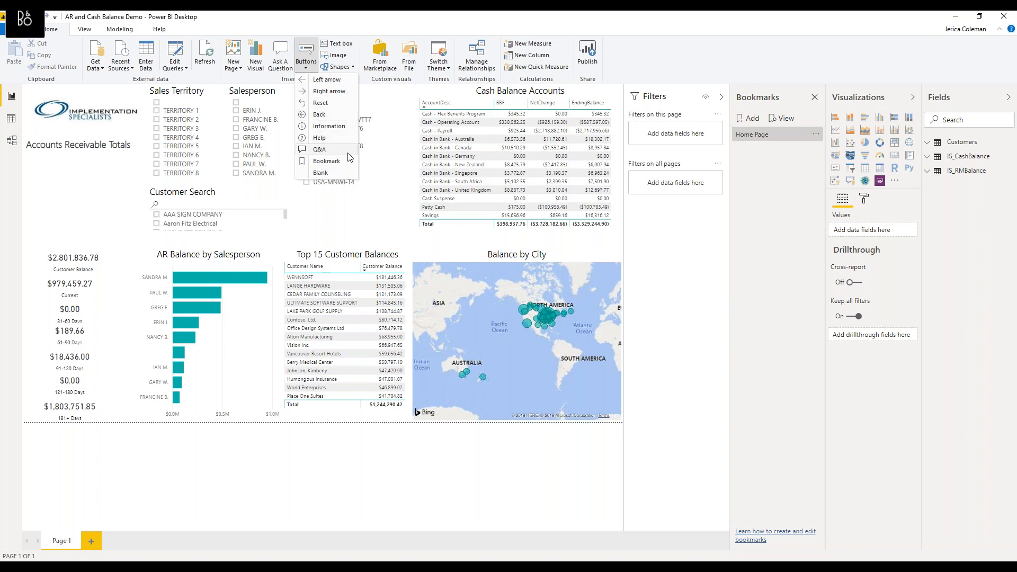
pyautogui.click(325, 103)
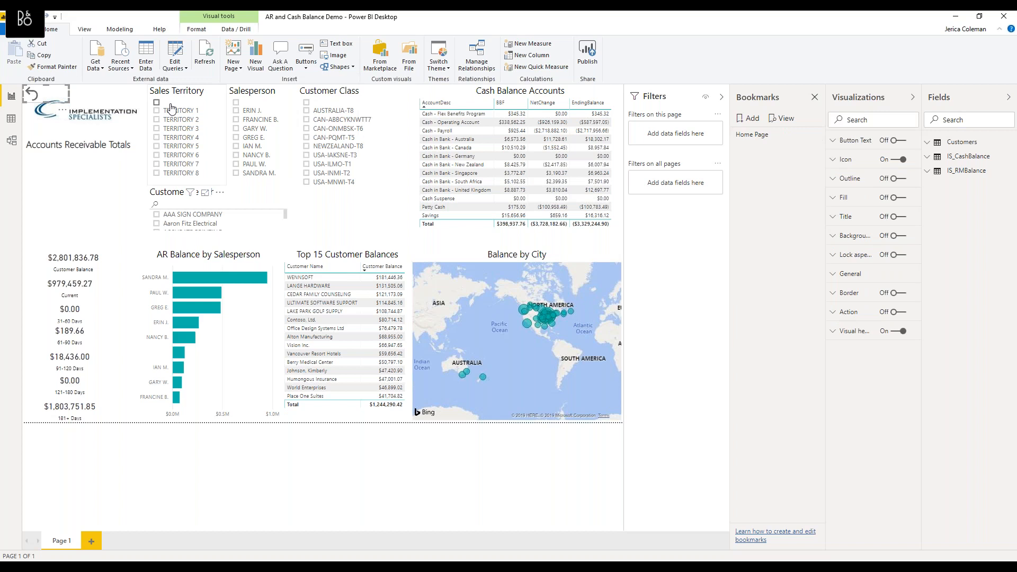
pyautogui.moveTo(57, 95); pyautogui.dragTo(56, 186)
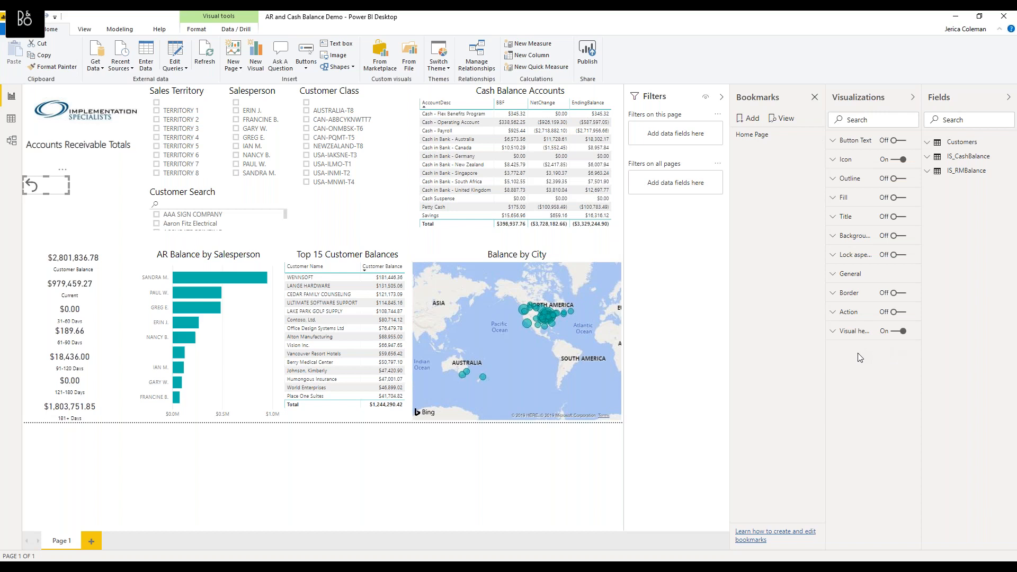
# - Enable the Reset button's action with type Bookmark, targeting the Home Page bookmark
pyautogui.click(893, 313)
pyautogui.click(836, 314)
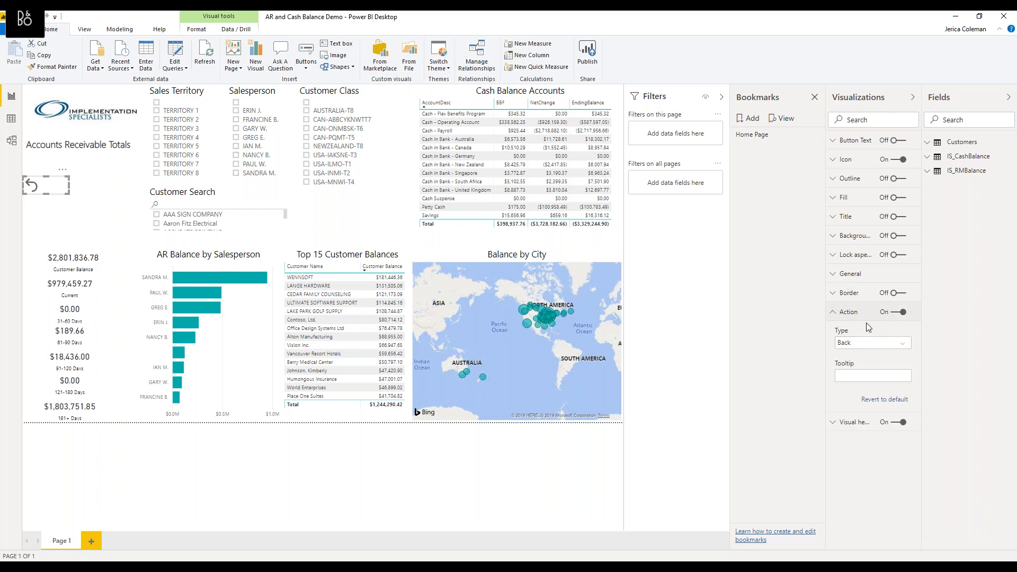
pyautogui.click(901, 345)
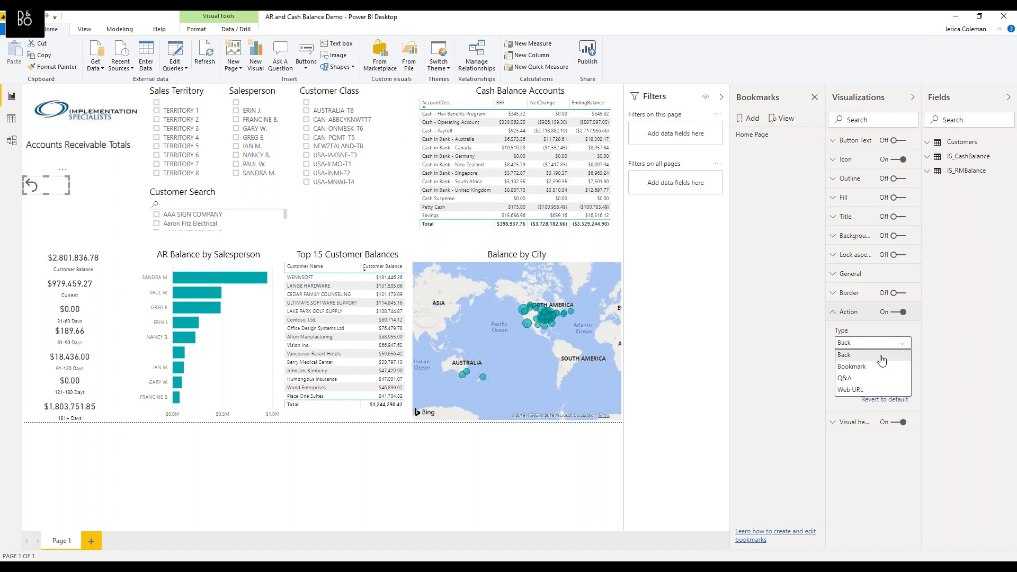
pyautogui.click(857, 372)
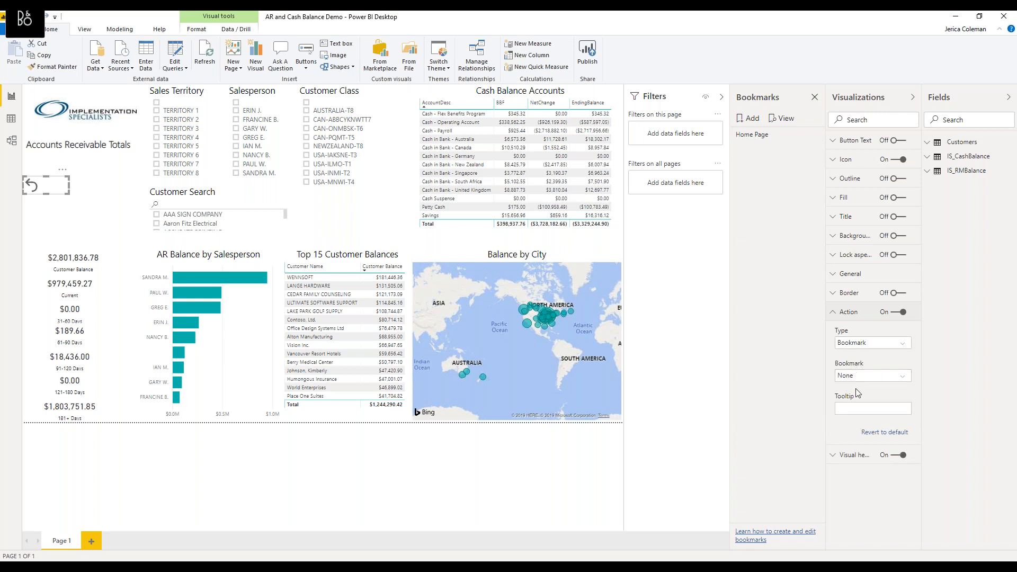
pyautogui.click(902, 377)
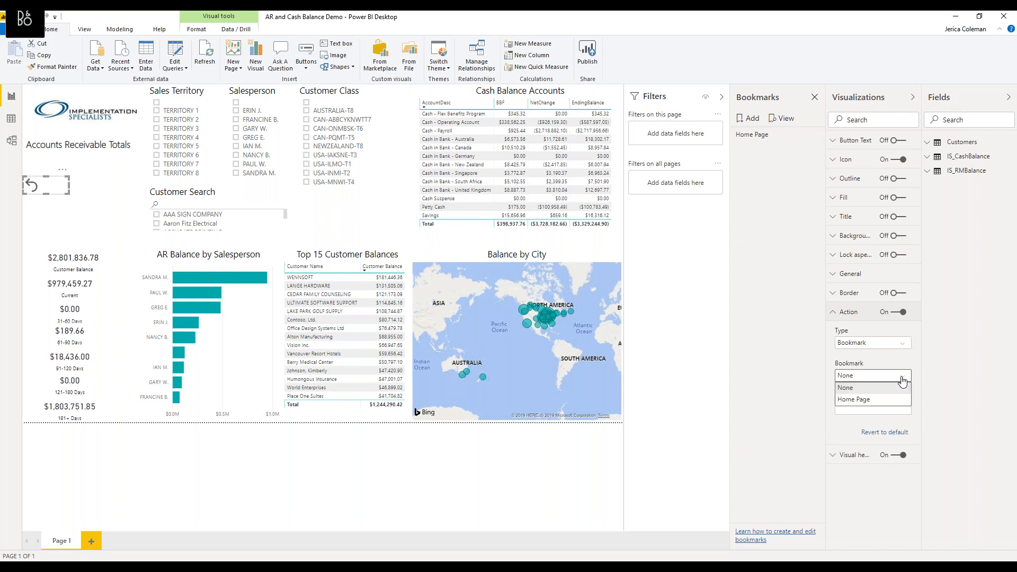
pyautogui.click(867, 405)
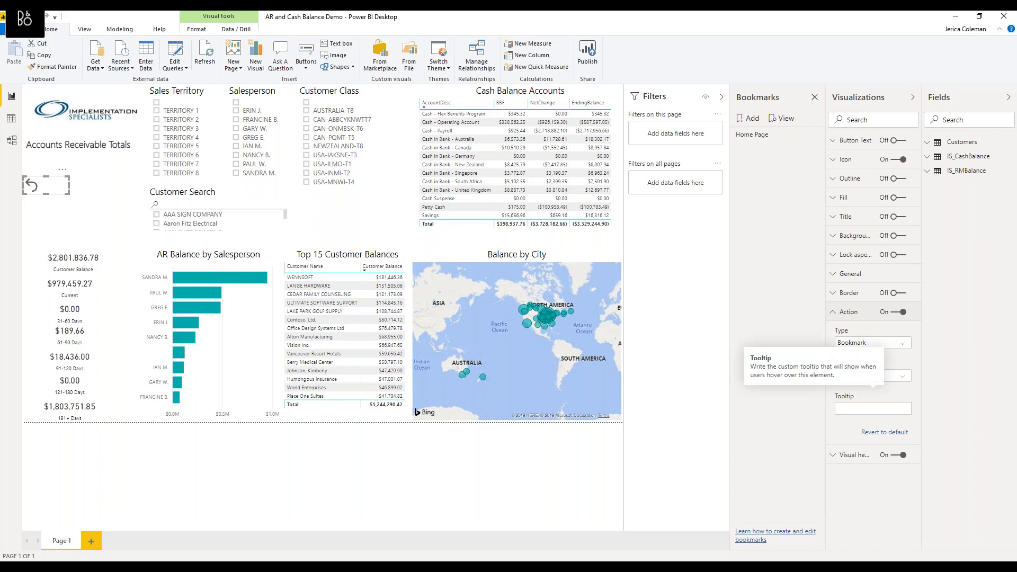
pyautogui.click(125, 217)
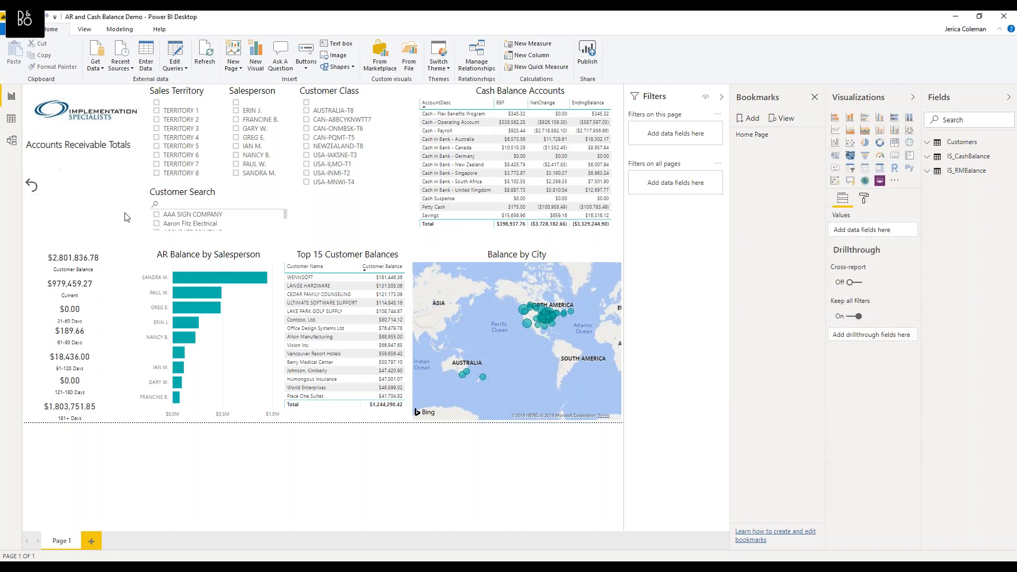
# - Test the Reset button by filtering to Territories 2, 5 and 7 and the second listed salesperson, and clearing those filters with it
pyautogui.click(157, 119)
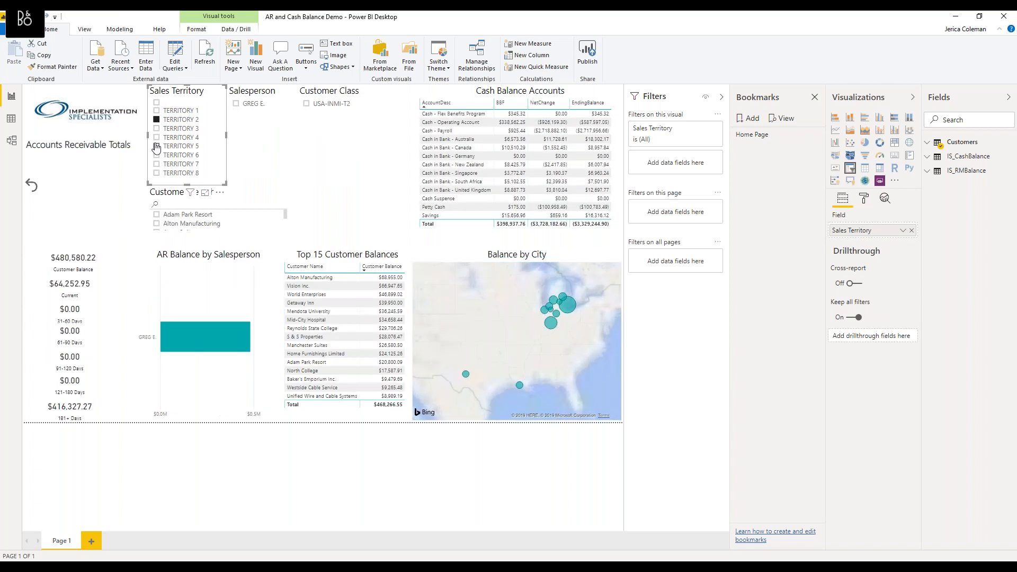
pyautogui.click(156, 147)
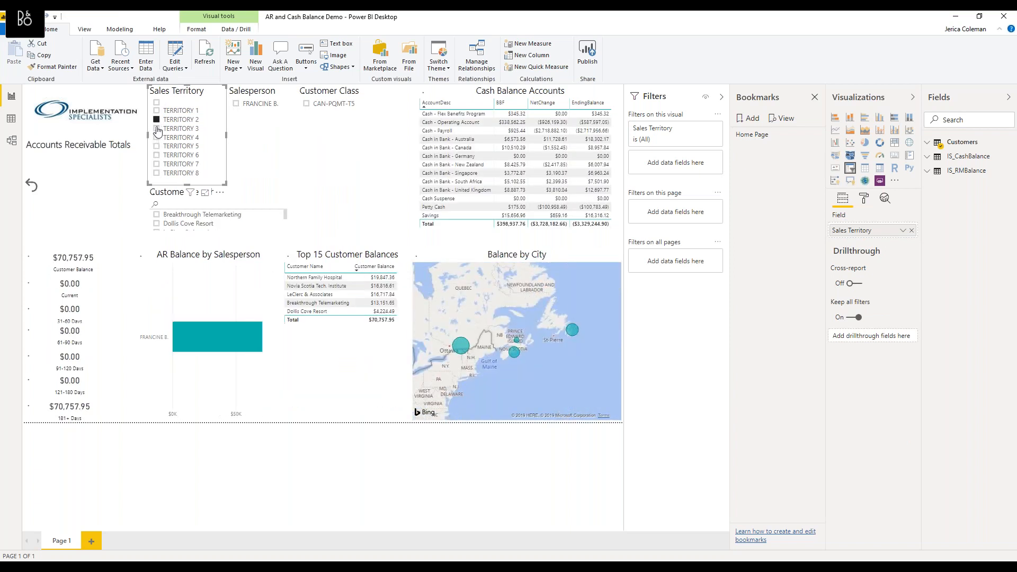
pyautogui.keyDown('ctrl'); pyautogui.click(156, 119); pyautogui.keyUp('ctrl')
pyautogui.keyDown('ctrl'); pyautogui.click(157, 164); pyautogui.keyUp('ctrl')
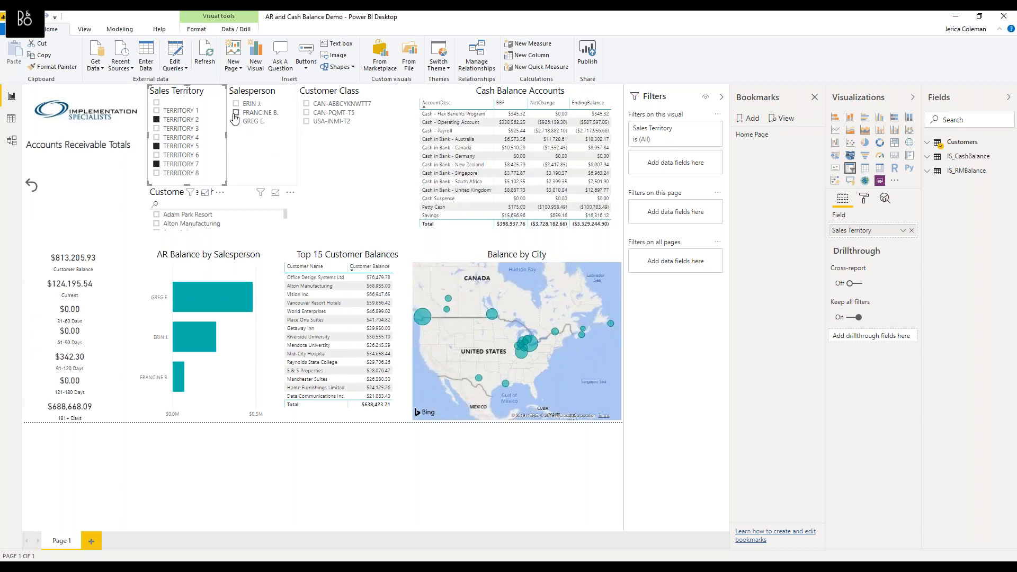
pyautogui.click(236, 113)
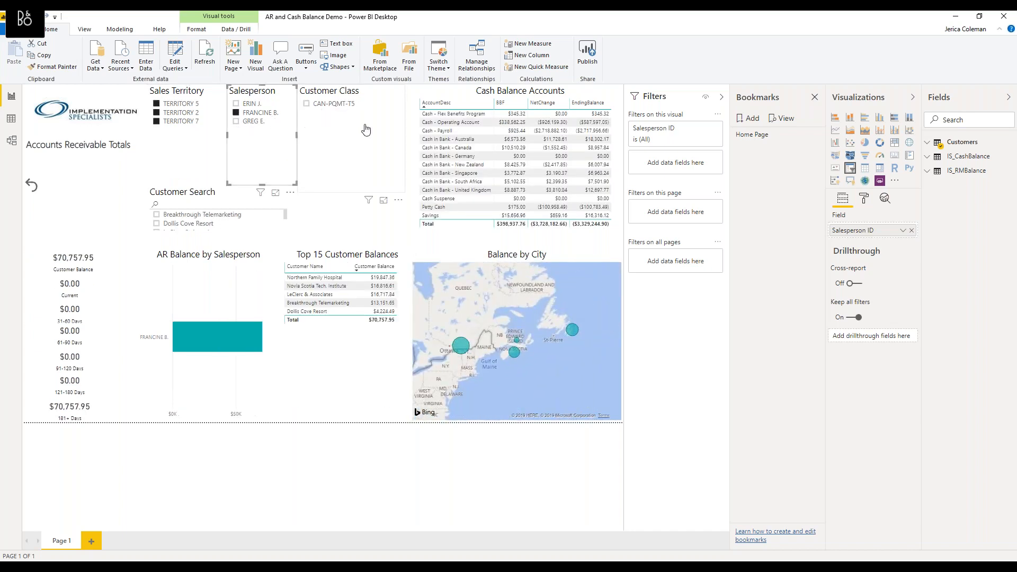
pyautogui.keyDown('ctrl'); pyautogui.click(31, 188); pyautogui.keyUp('ctrl')
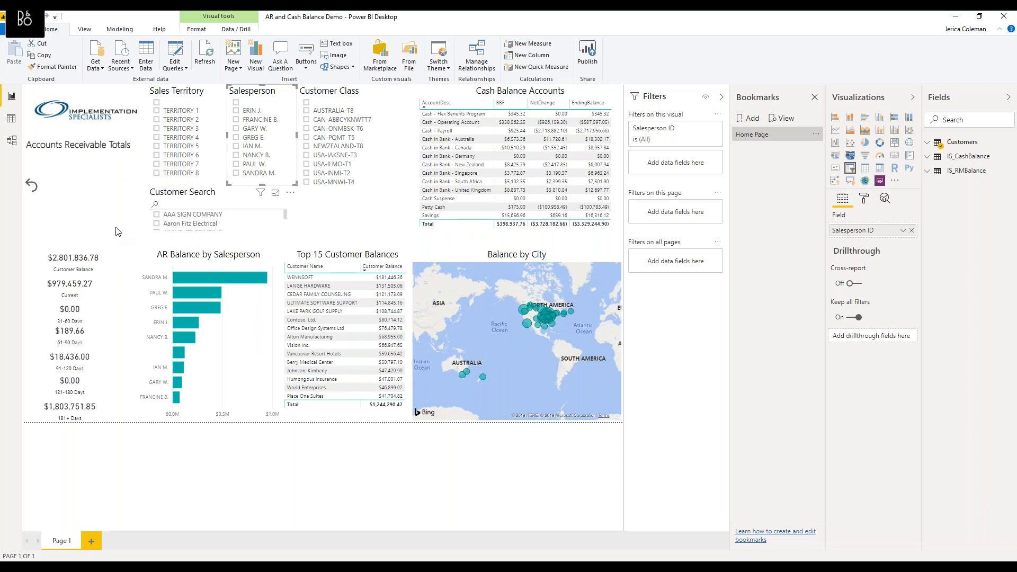
pyautogui.click(125, 219)
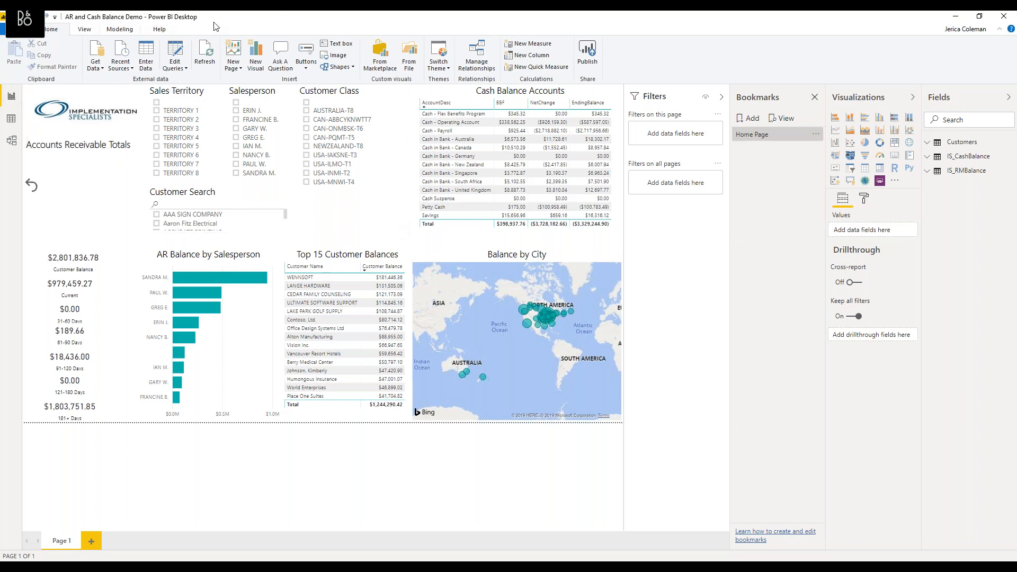
# - Publish the AR and Cash Balance Demo report to My workspace and dismiss the completion dialog
pyautogui.doubleClick(251, 21)
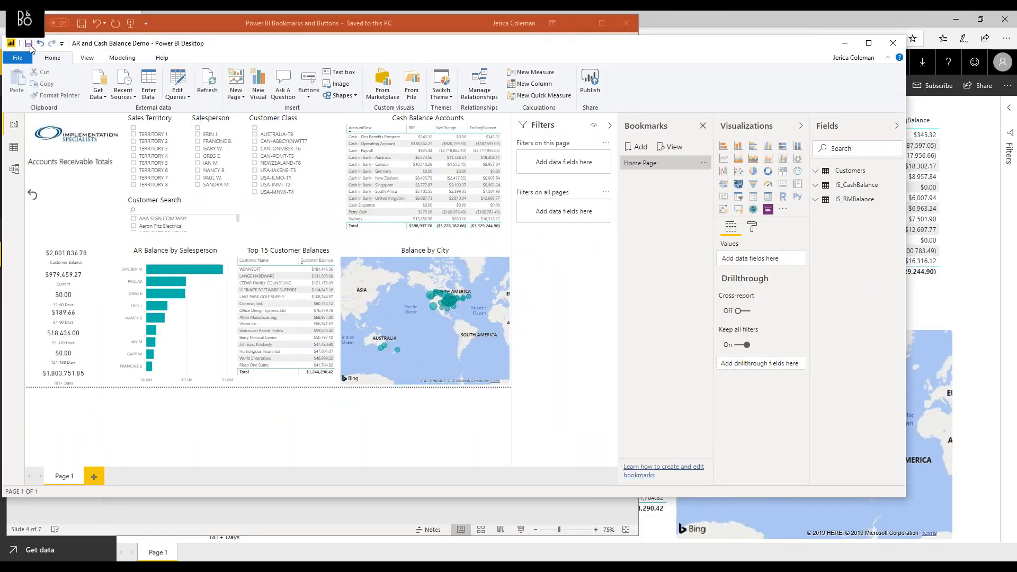
pyautogui.click(591, 81)
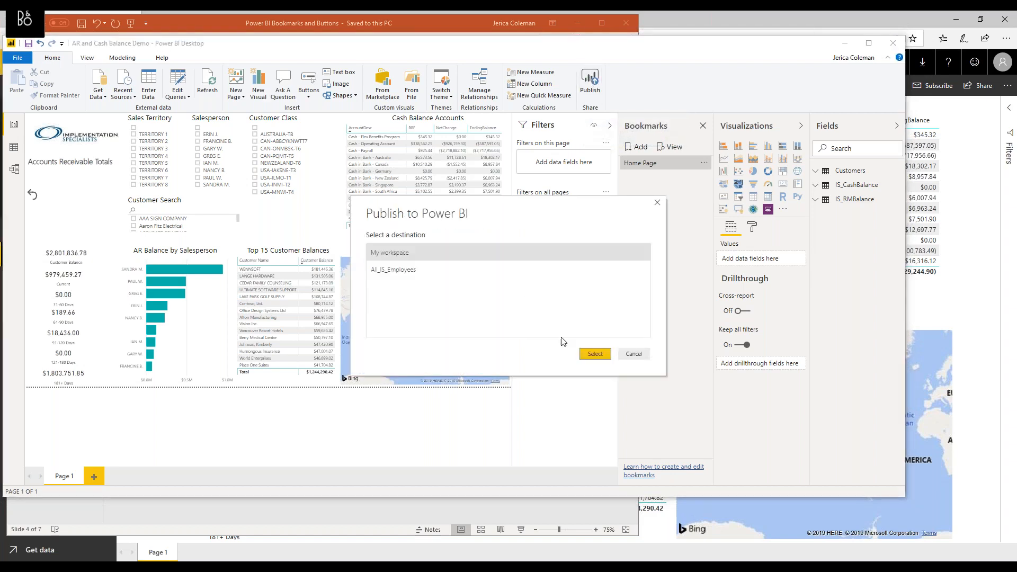
pyautogui.click(595, 353)
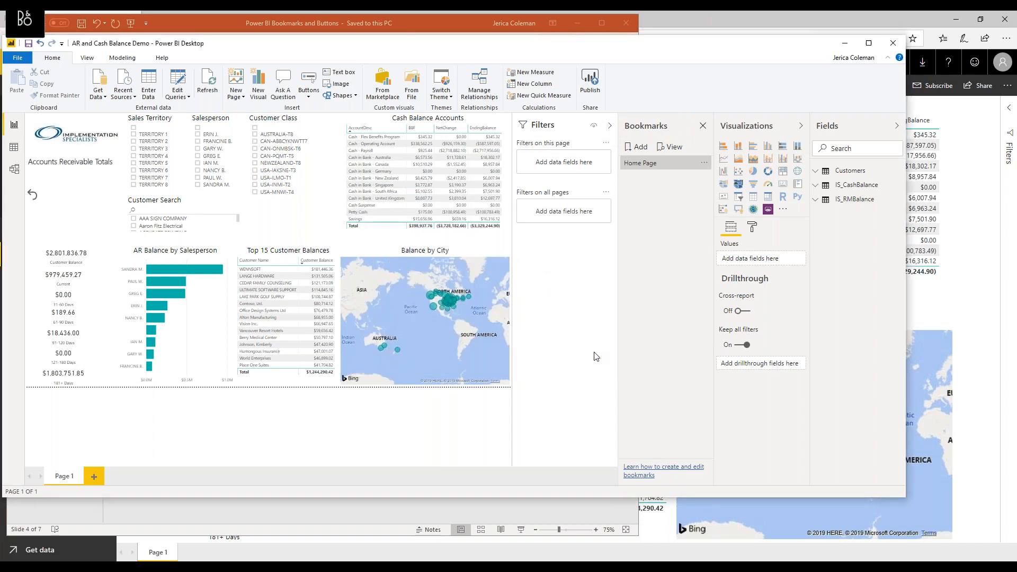
pyautogui.click(565, 319)
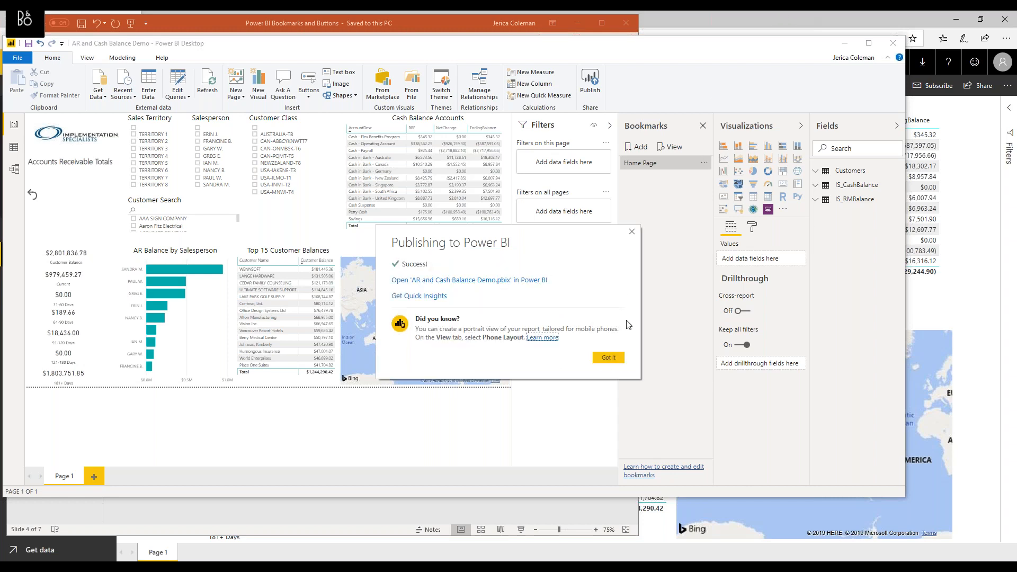
pyautogui.click(608, 357)
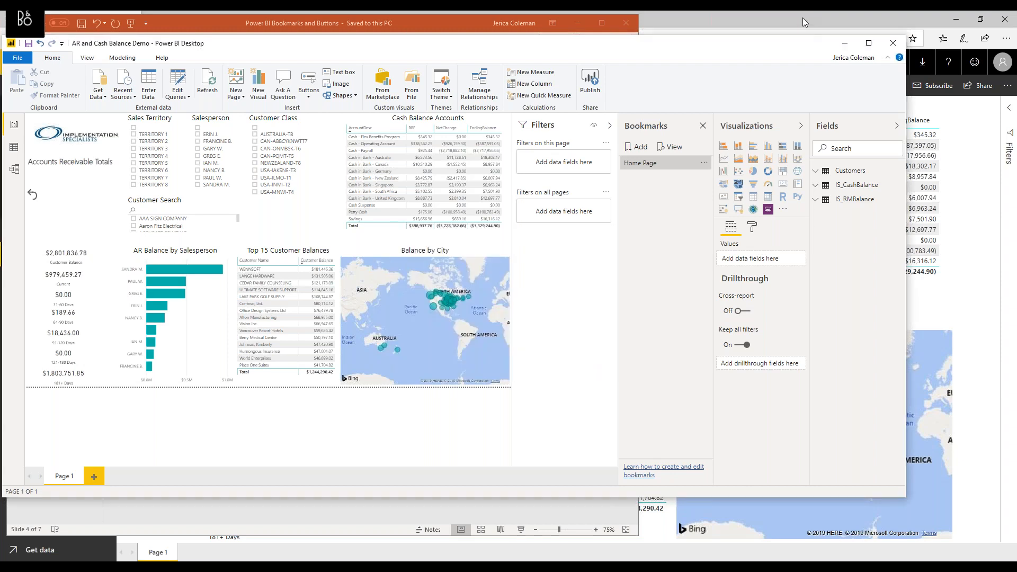
# - Switch to the browser, reload the published report, and test its reset arrow button on a Territory 4 and Territory 6 filter
pyautogui.click(799, 18)
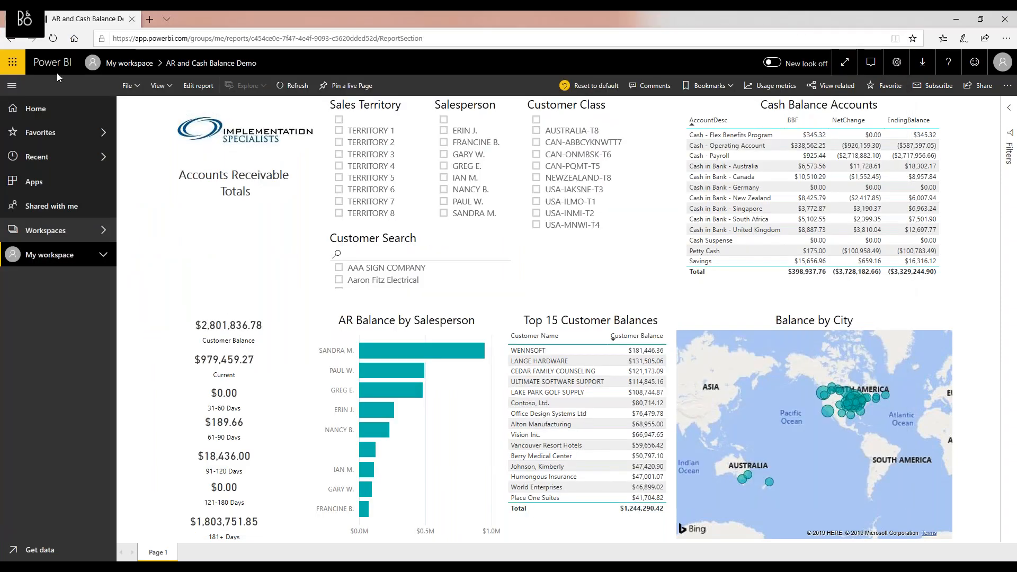
pyautogui.click(52, 39)
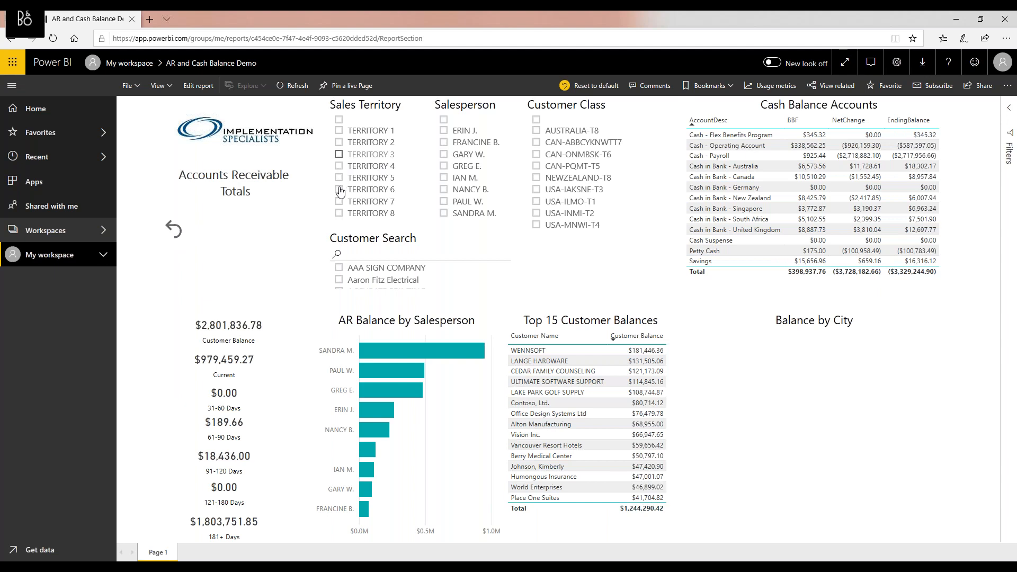
pyautogui.click(339, 166)
pyautogui.keyDown('ctrl'); pyautogui.click(339, 189); pyautogui.keyUp('ctrl')
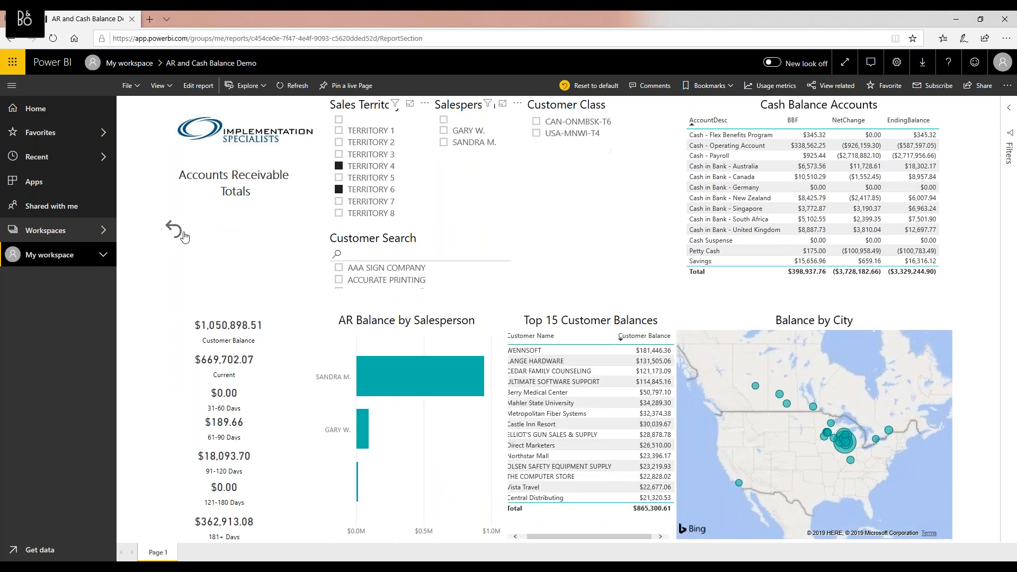
pyautogui.click(175, 234)
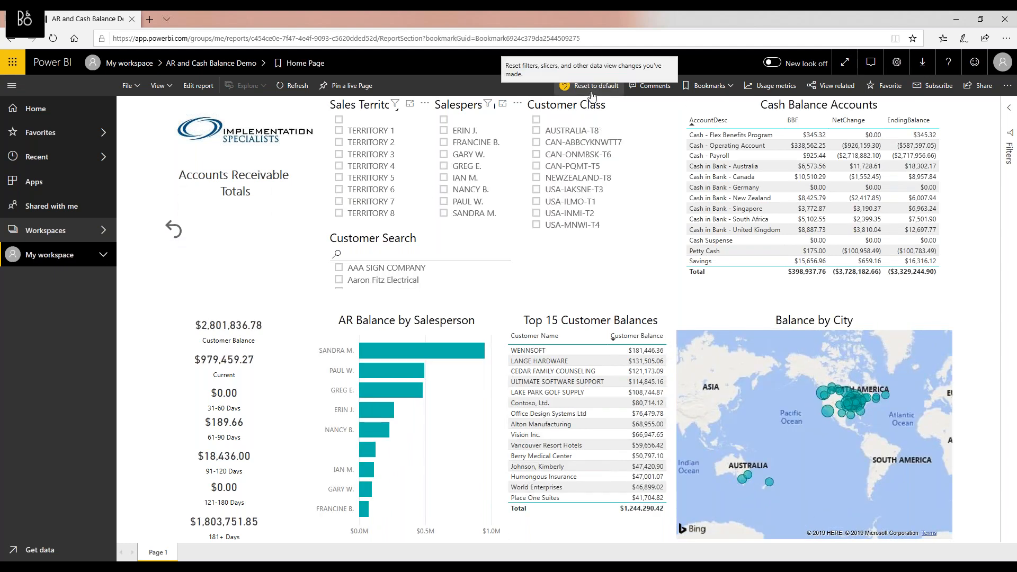
# - Filter the published report to Territory 2 and Territory 6, and test clearing those filters with Reset to default
pyautogui.click(574, 95)
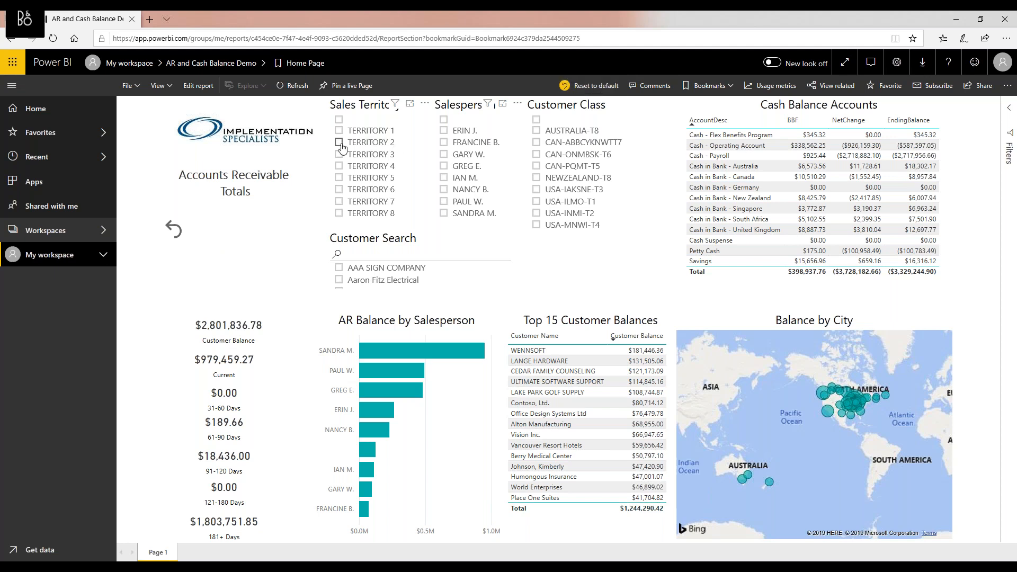
pyautogui.click(340, 189)
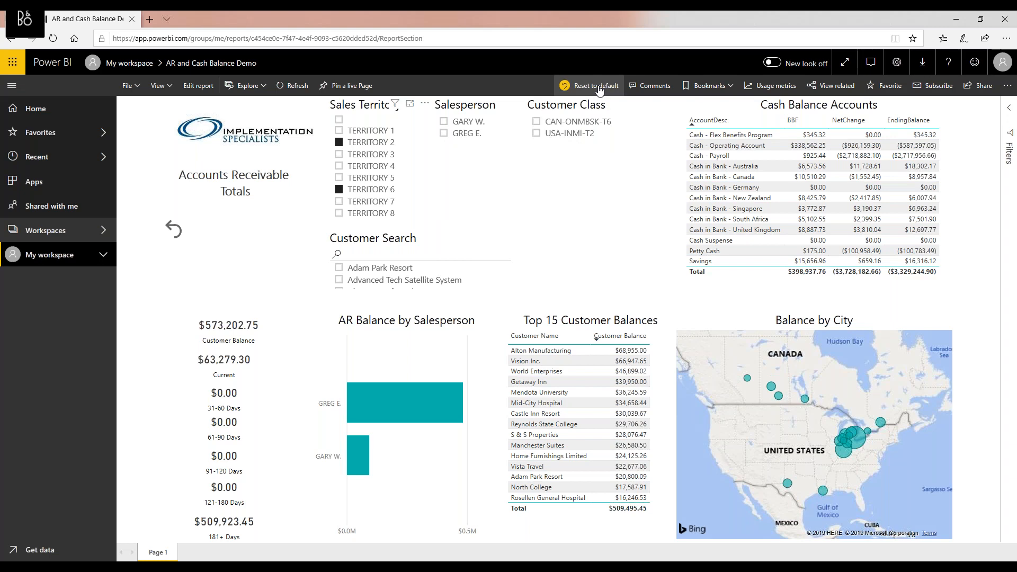
pyautogui.click(596, 88)
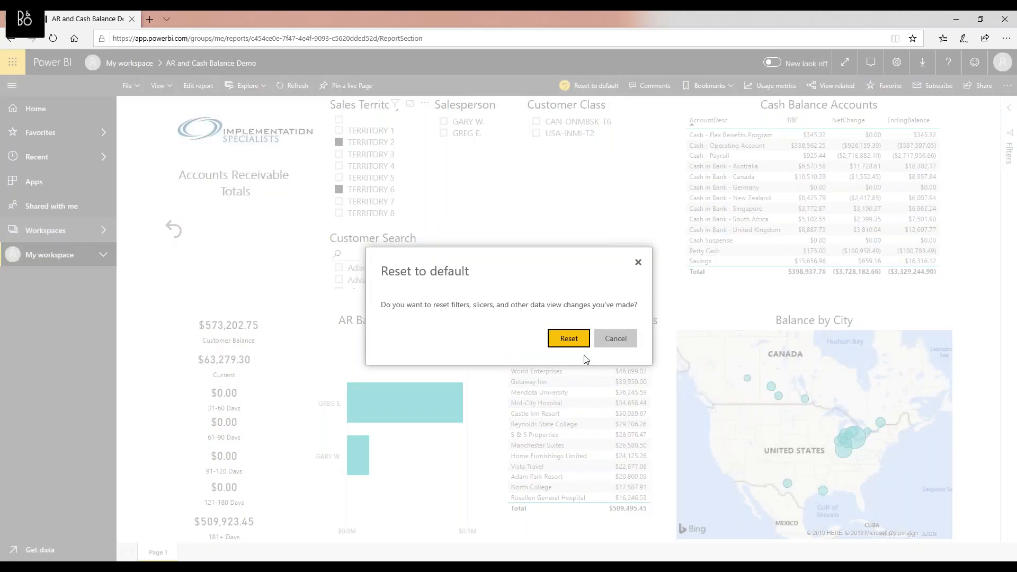
pyautogui.click(573, 342)
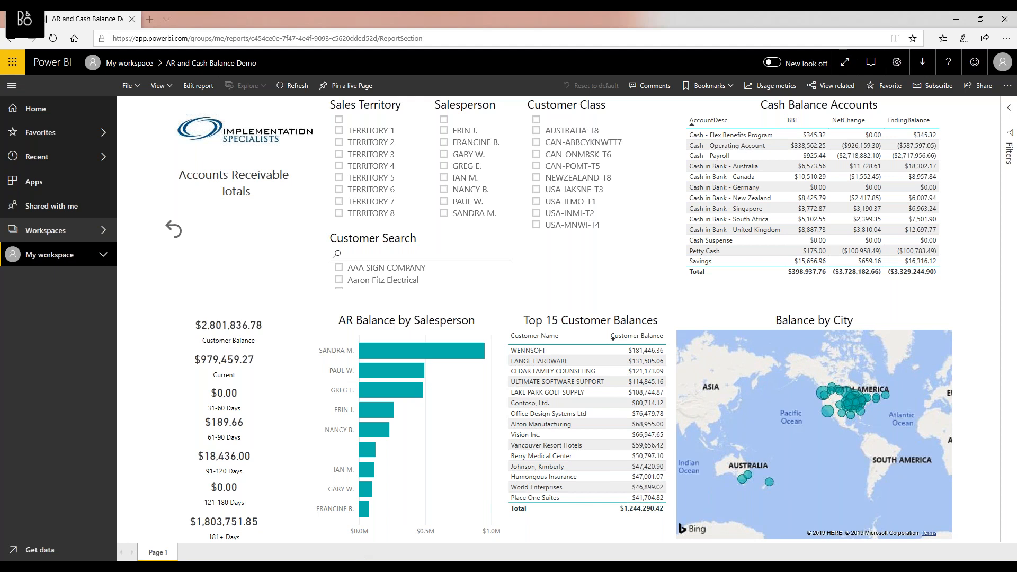
# - Switch to the Job Cost Demo report in Power BI Desktop and review its Overview, Project Manager, Individual Jobs and Information pages
pyautogui.click(351, 567)
pyautogui.click(358, 523)
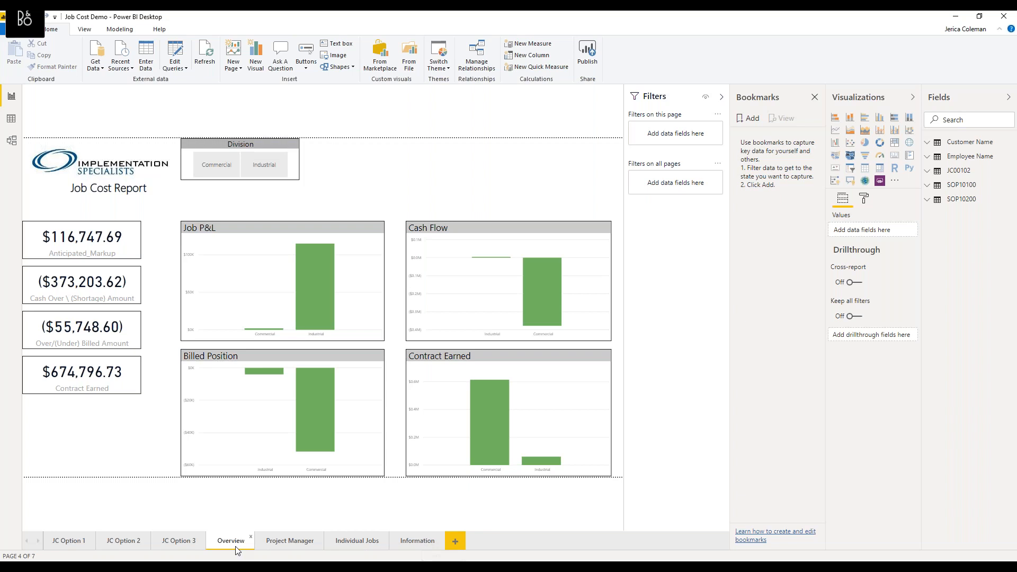
pyautogui.click(283, 543)
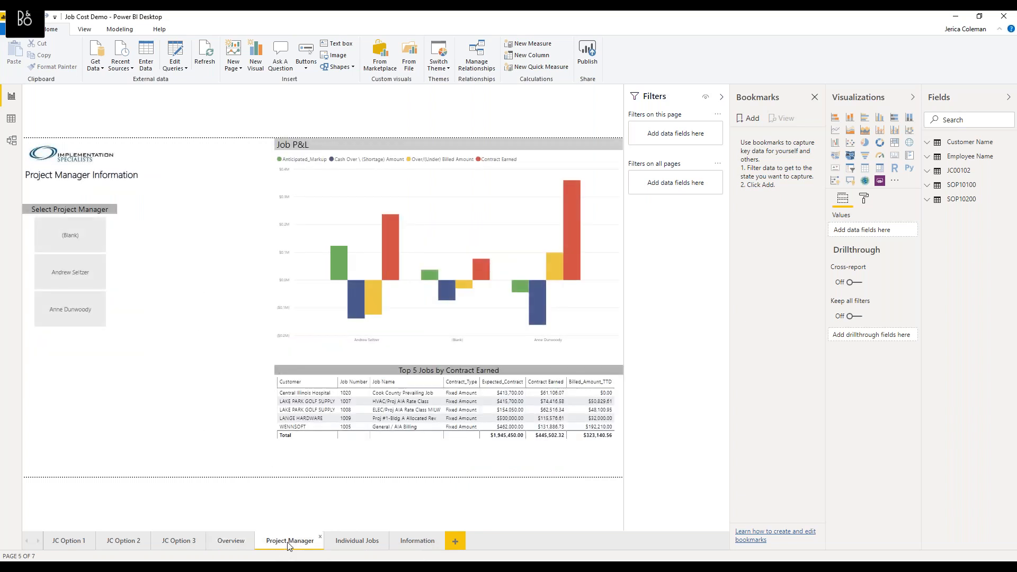
pyautogui.click(358, 542)
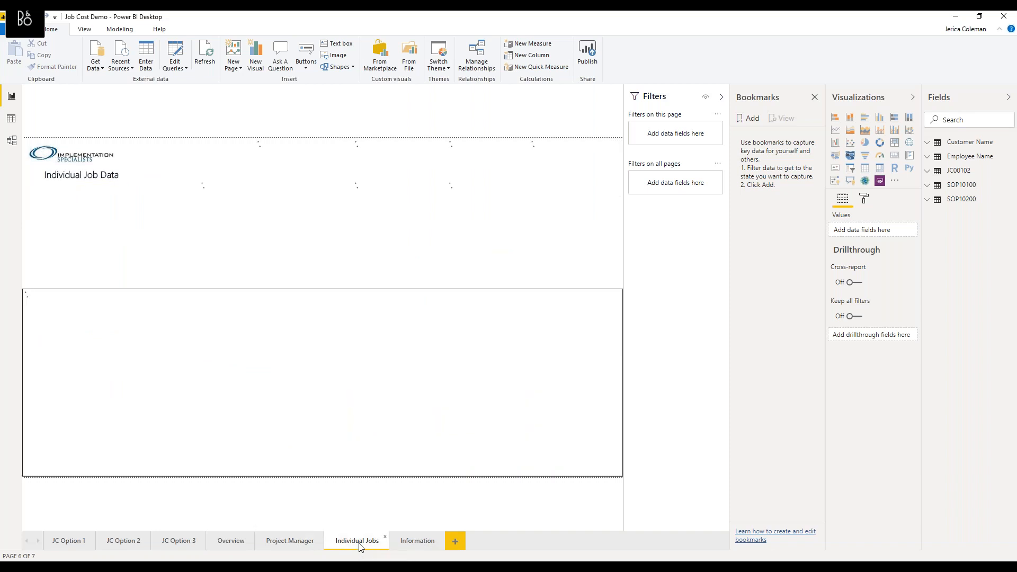
pyautogui.click(412, 541)
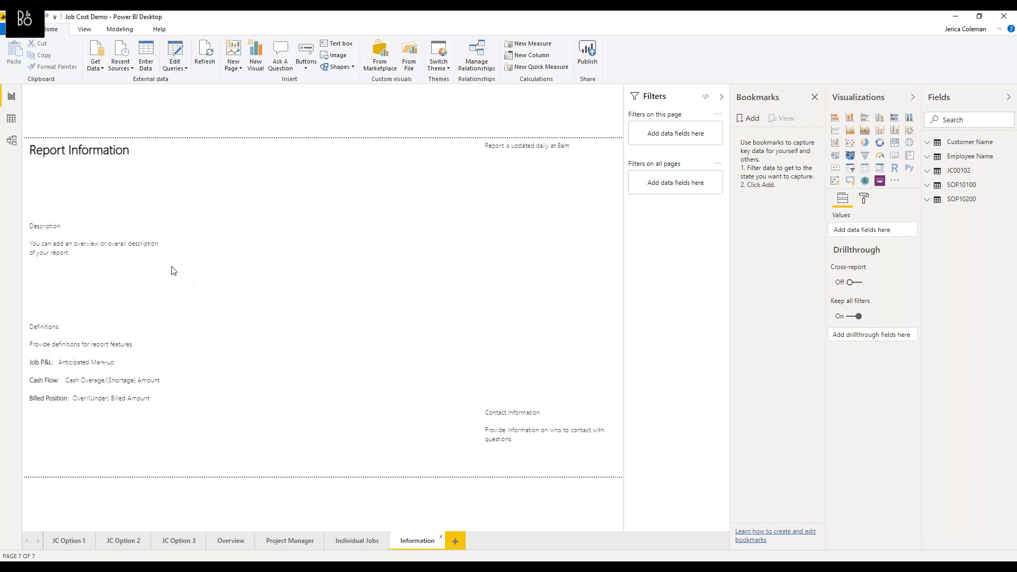
pyautogui.click(232, 543)
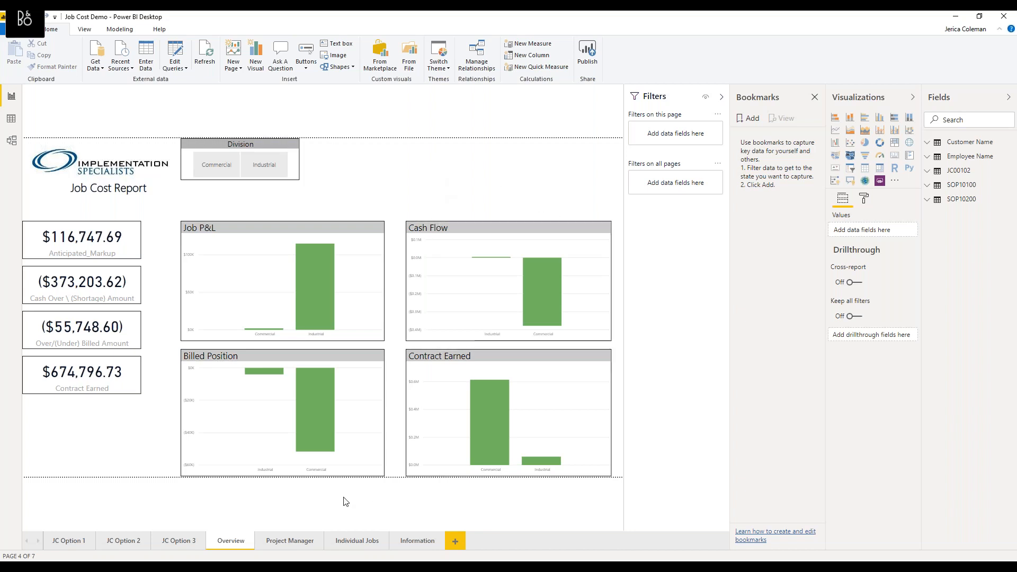
# - Add a bookmark for the Project Manager page and rename it Project Manager Tab
pyautogui.click(294, 541)
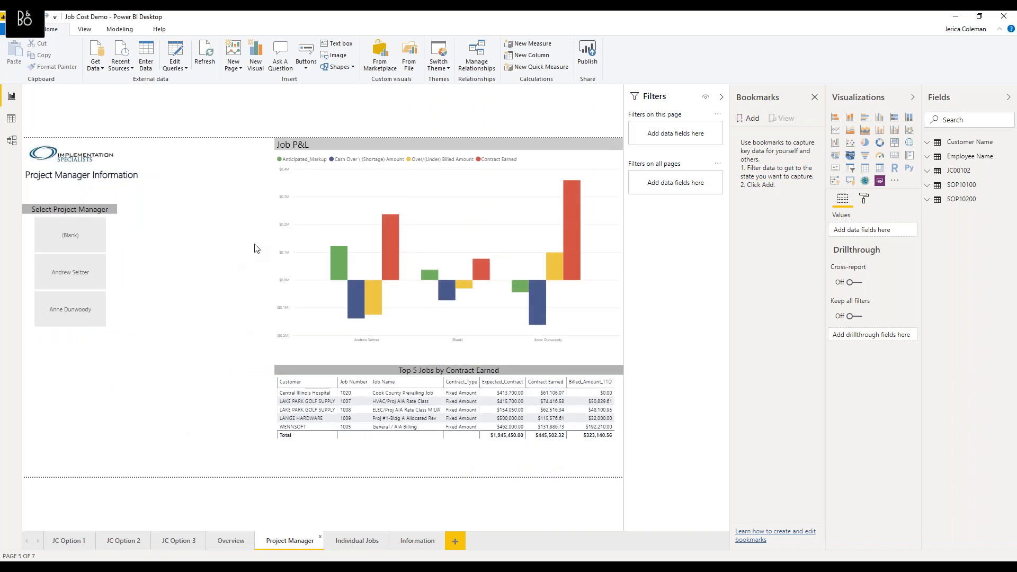
pyautogui.click(749, 118)
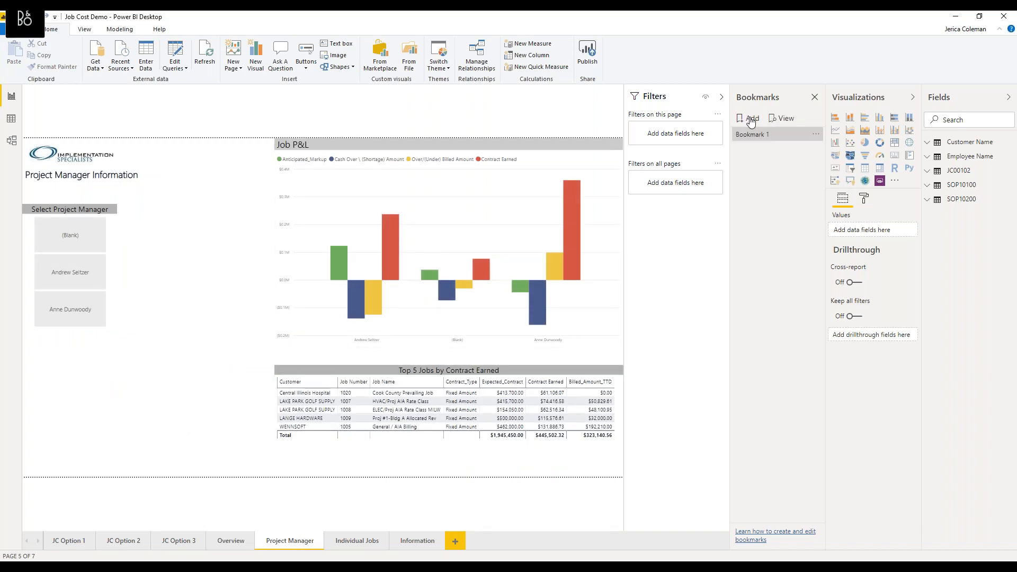
pyautogui.click(815, 134)
pyautogui.click(843, 149)
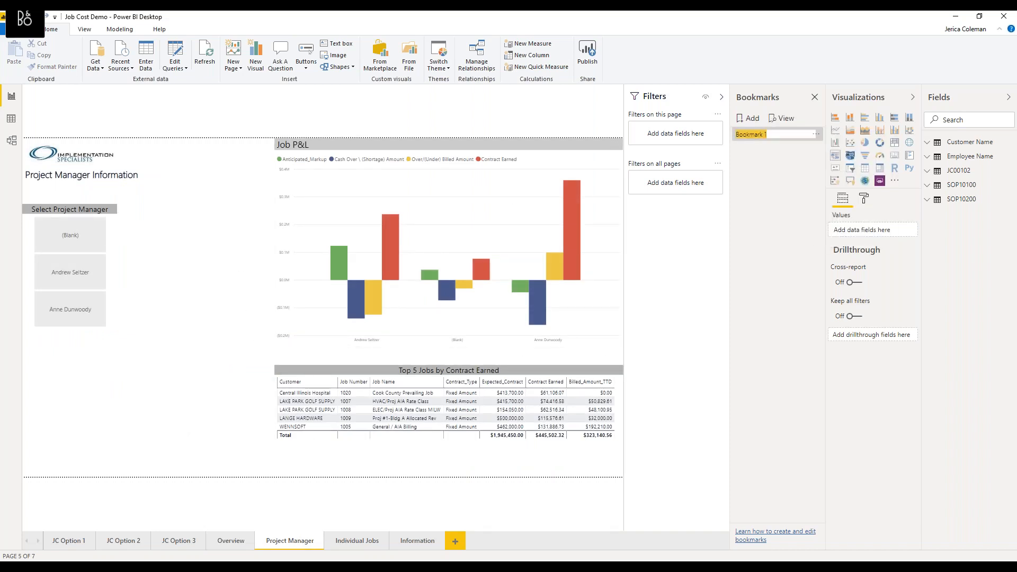
pyautogui.write('Project Manager Tab')
pyautogui.click(219, 236)
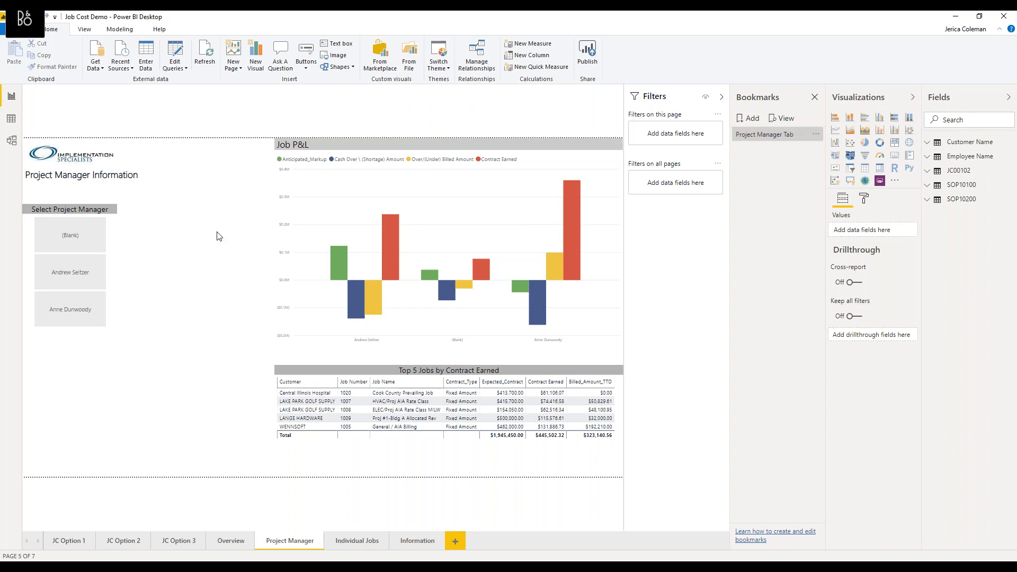
# - Add a bookmark for the Individual Jobs page and rename it Individual Jobs Tab
pyautogui.click(358, 541)
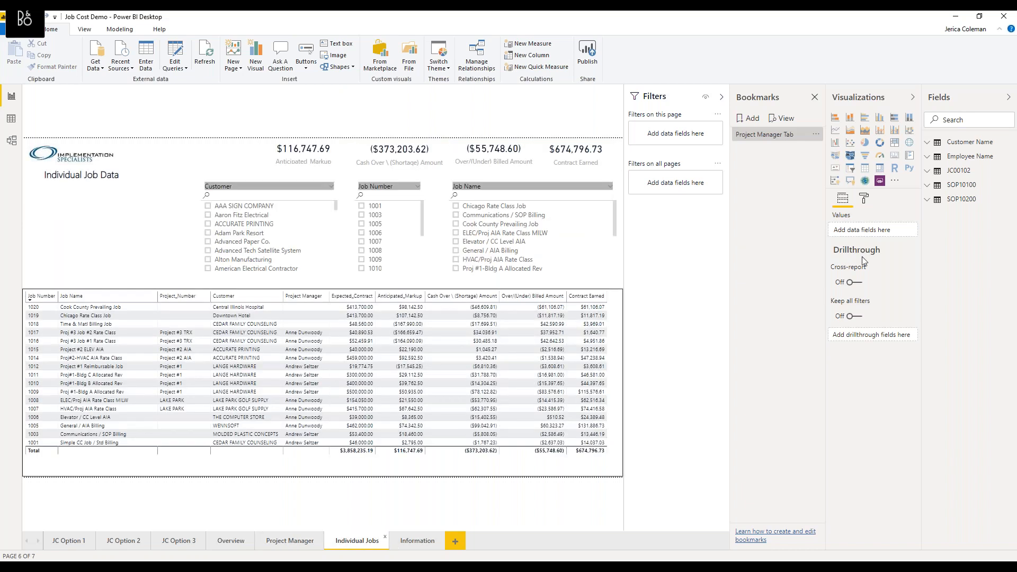
pyautogui.click(752, 118)
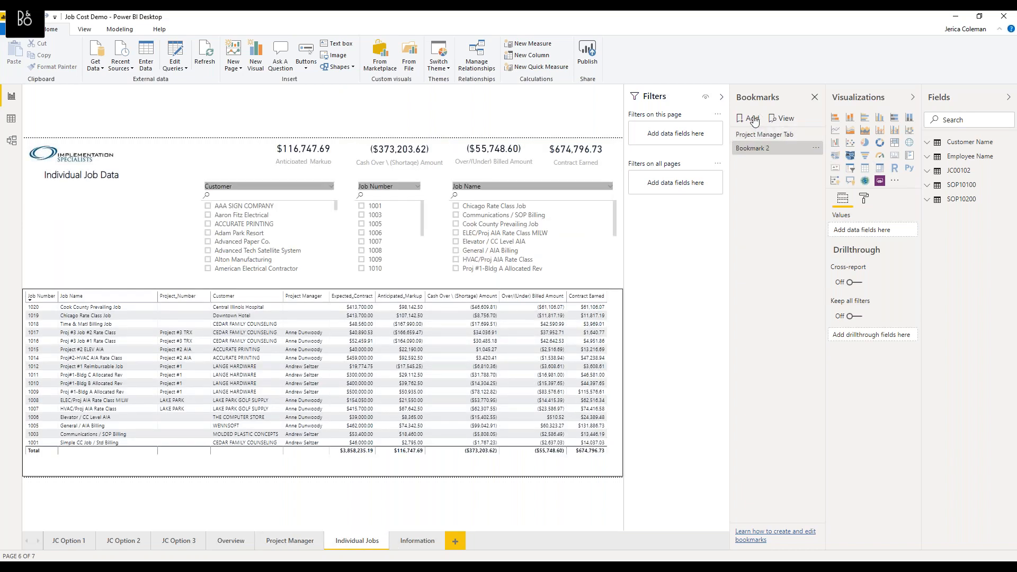
pyautogui.click(816, 148)
pyautogui.click(852, 166)
pyautogui.press('BackSpace')
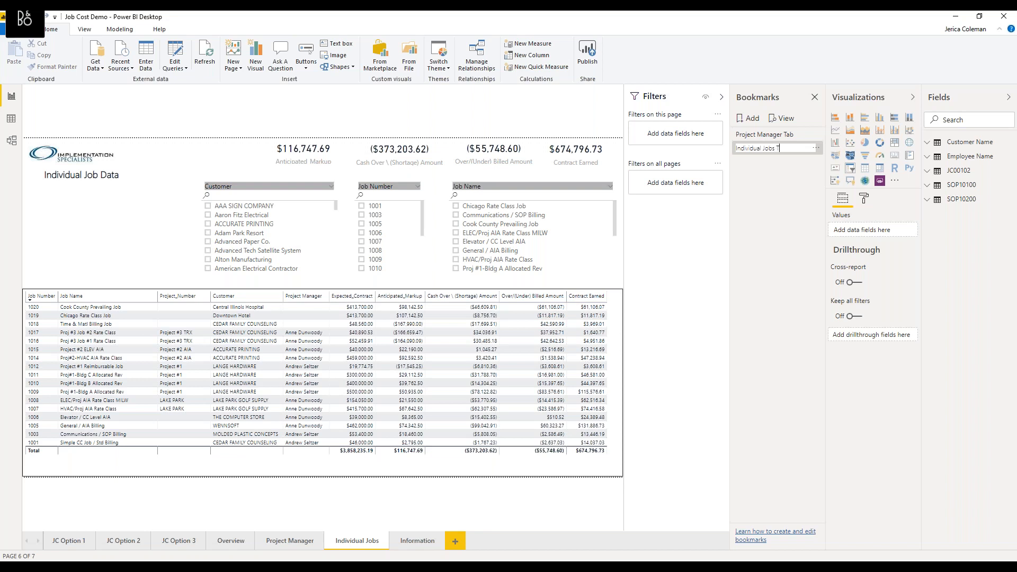
# - Add a bookmark for the Information page named Info Tab, and return to the Overview page
pyautogui.click(416, 542)
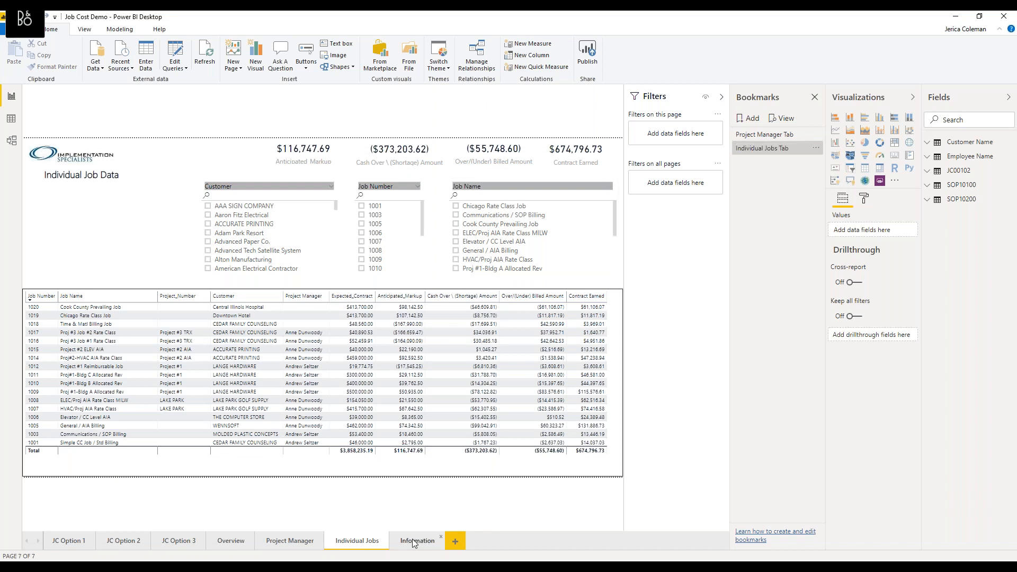
pyautogui.click(745, 121)
pyautogui.click(817, 162)
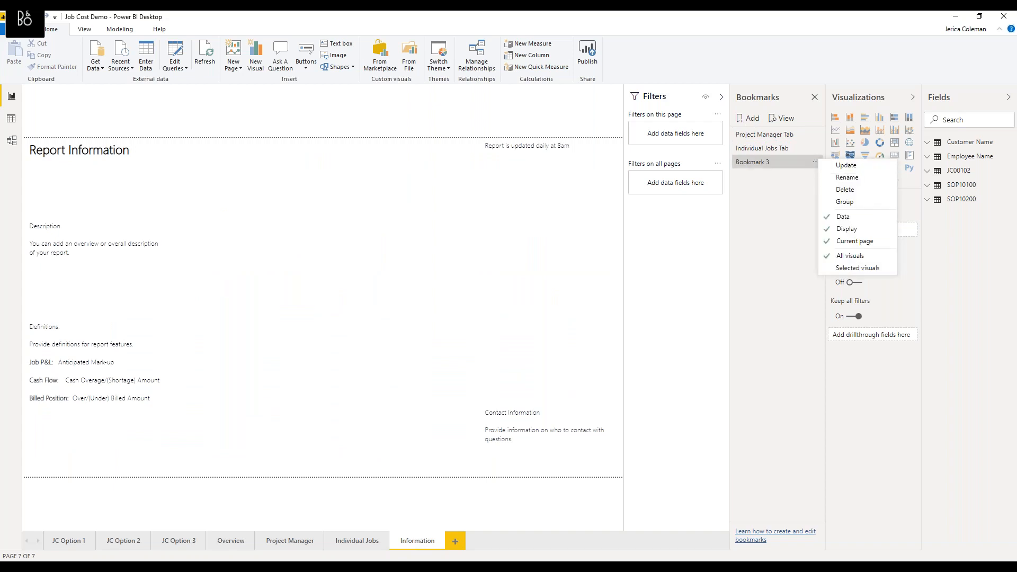
pyautogui.click(848, 179)
pyautogui.write('Info Tab')
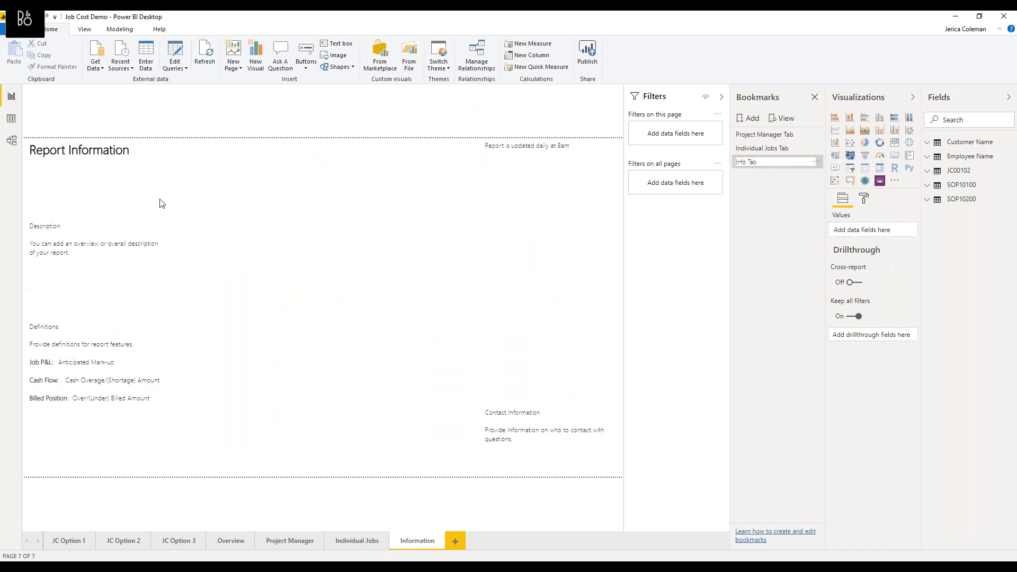
pyautogui.click(174, 194)
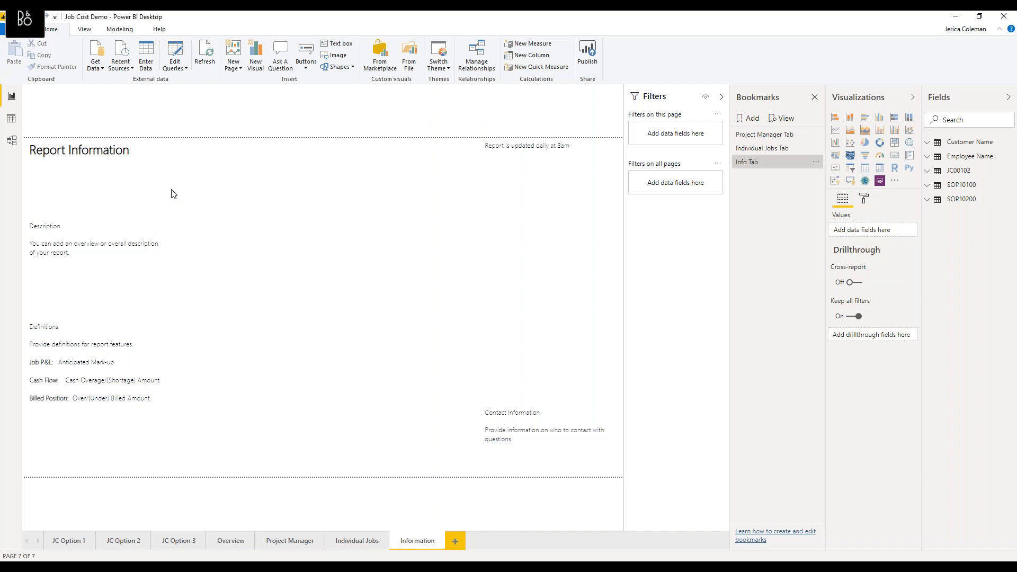
pyautogui.click(234, 542)
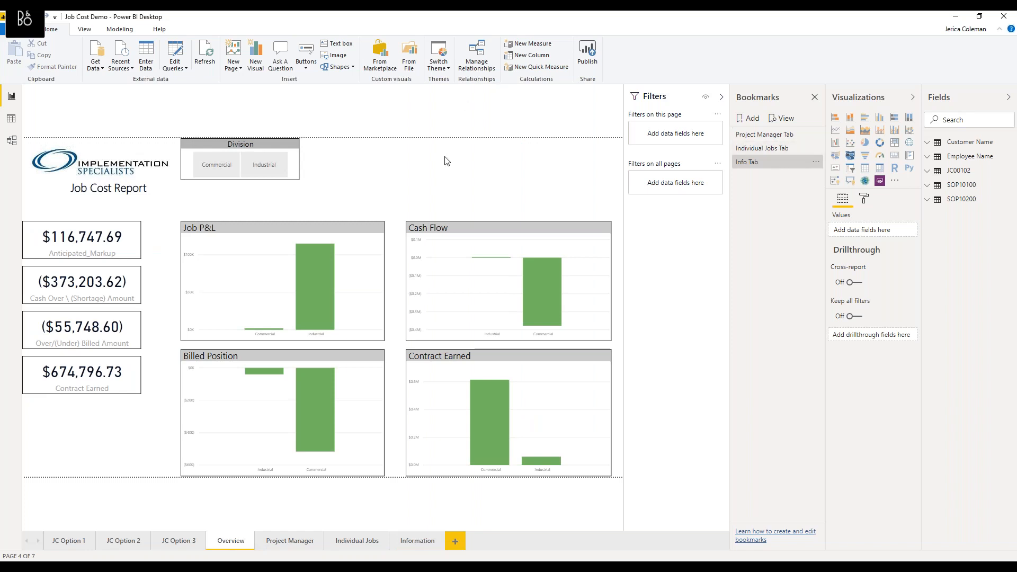
pyautogui.click(308, 71)
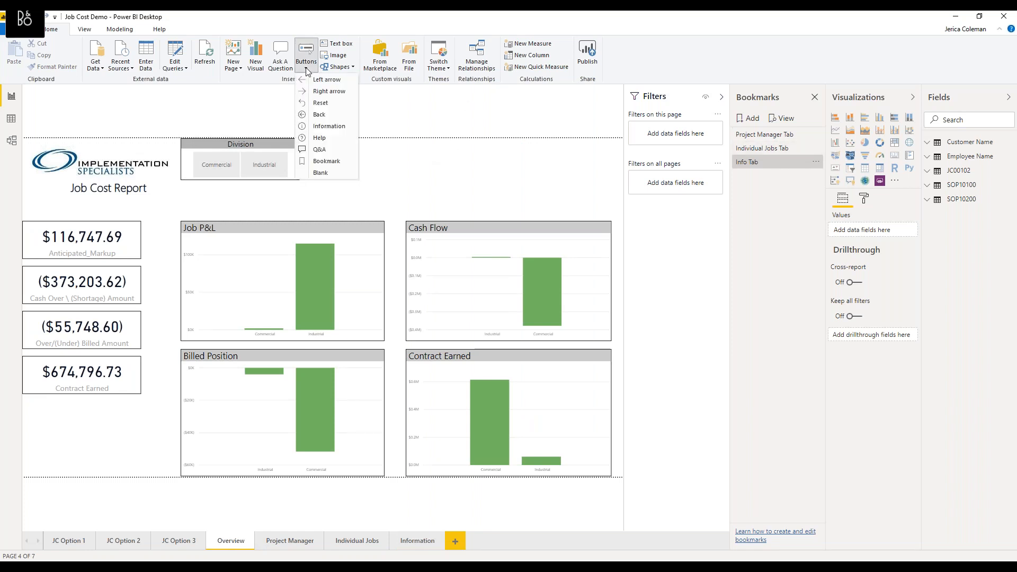
pyautogui.click(324, 92)
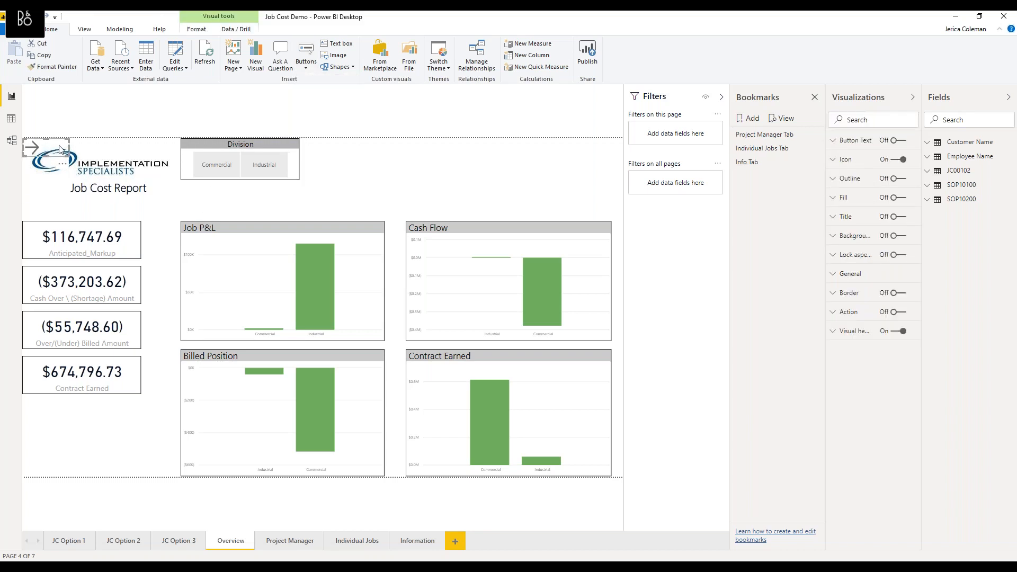
pyautogui.press('Delete')
# - Insert a blank button on the Overview page and place it to the right of the Division slicer
pyautogui.click(306, 62)
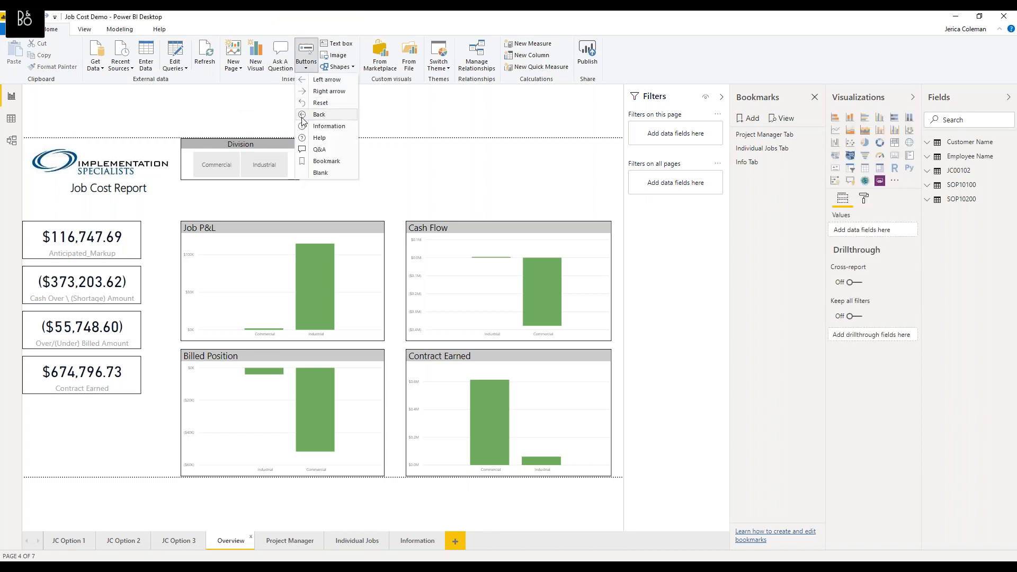
pyautogui.click(334, 177)
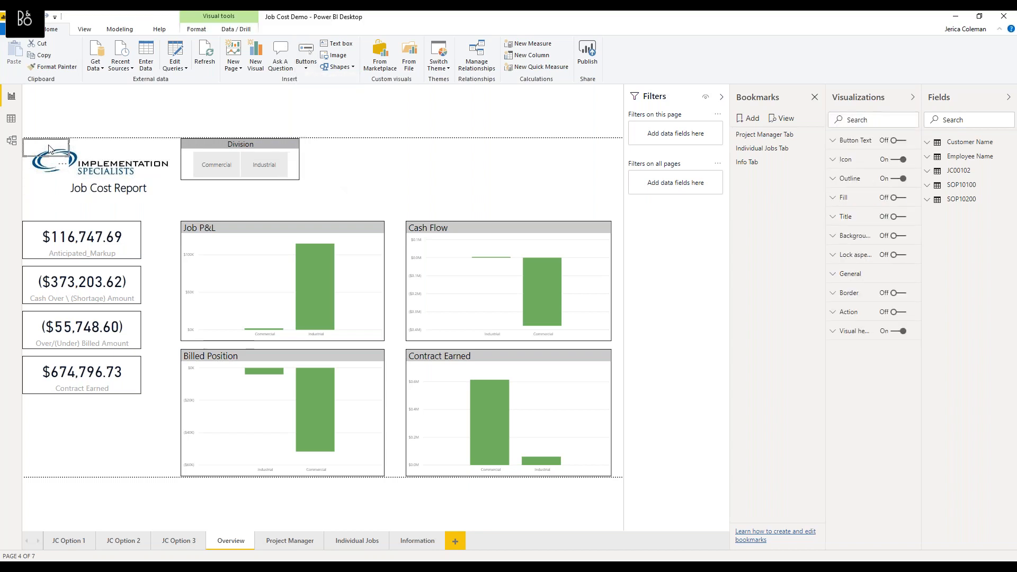
pyautogui.moveTo(329, 150)
pyautogui.mouseDown()
pyautogui.moveTo(361, 145)
pyautogui.moveTo(347, 145)
pyautogui.mouseUp()
# - Enable the blank button's text and set it to Project Manager in black at 12 pt
pyautogui.click(895, 142)
pyautogui.click(833, 140)
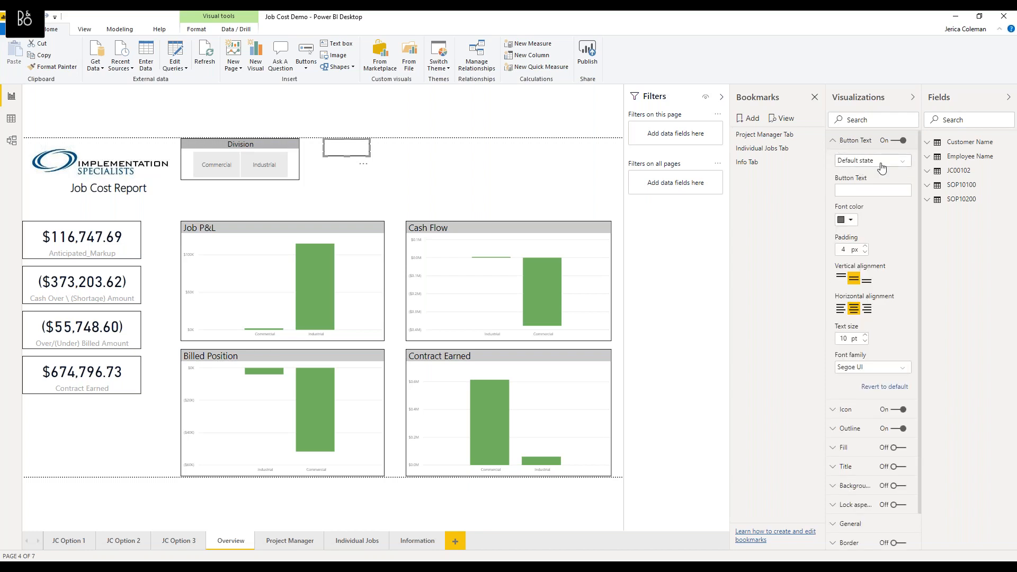
pyautogui.click(871, 190)
pyautogui.write('Project MAnager')
pyautogui.click(850, 220)
pyautogui.click(842, 246)
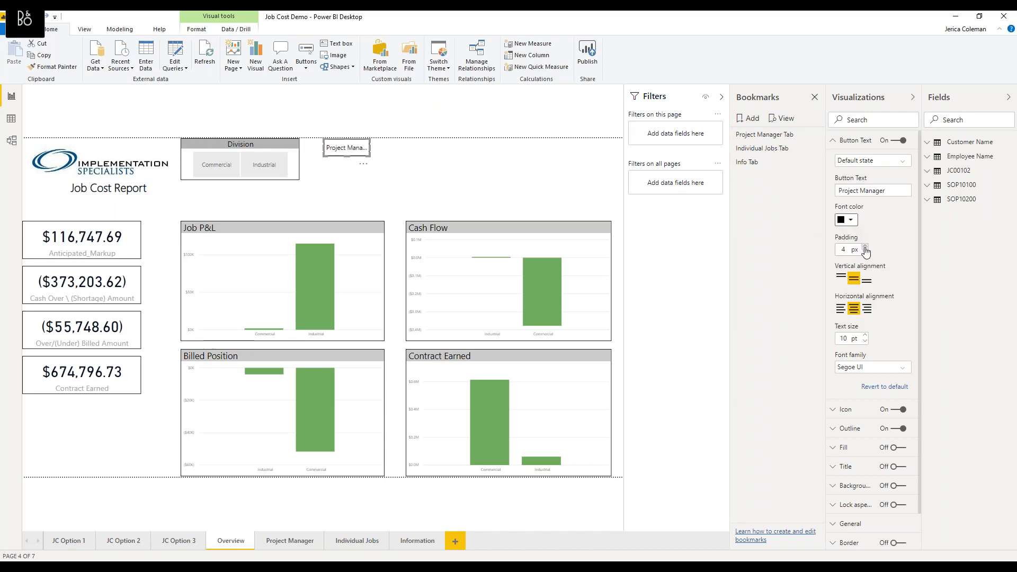
pyautogui.click(865, 335)
pyautogui.click(865, 335)
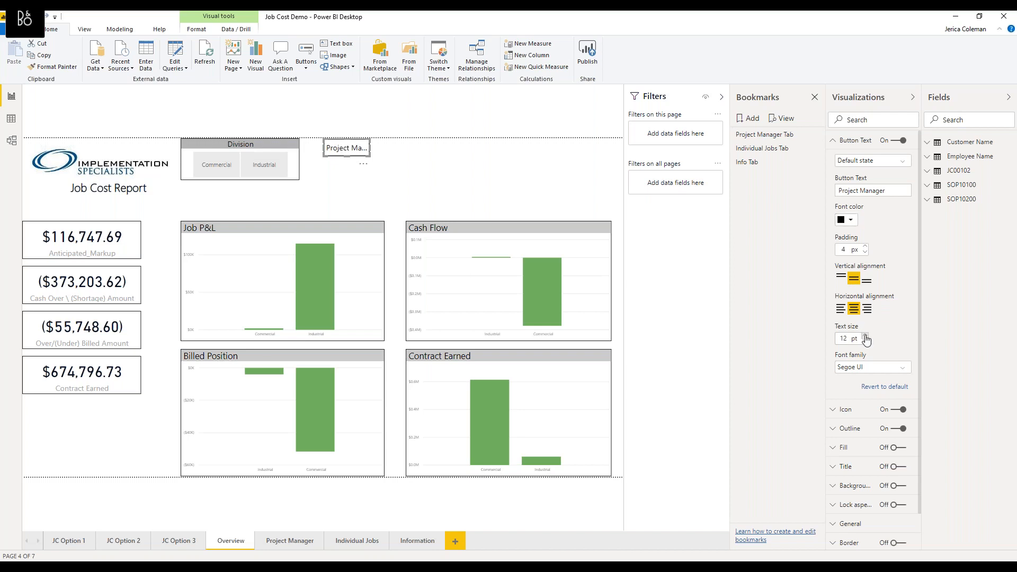
# - Widen the Project Manager button so its full label fits
pyautogui.click(378, 149)
pyautogui.click(369, 148)
pyautogui.moveTo(370, 148); pyautogui.dragTo(398, 148)
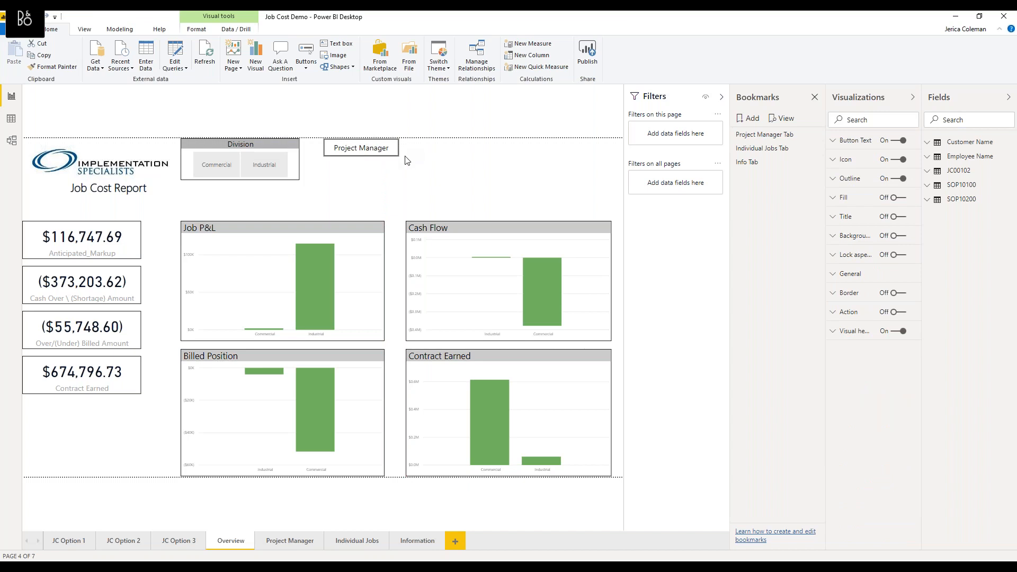
pyautogui.click(406, 161)
# - Examine the Project Manager button's icon shape choices and outline state options, keeping the outline on Default state
pyautogui.click(835, 159)
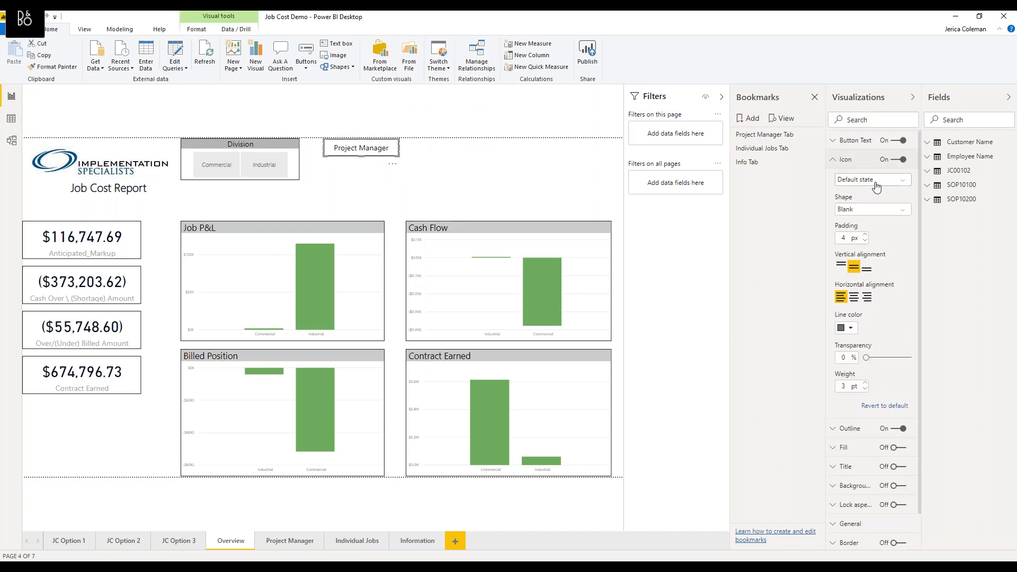
pyautogui.click(880, 211)
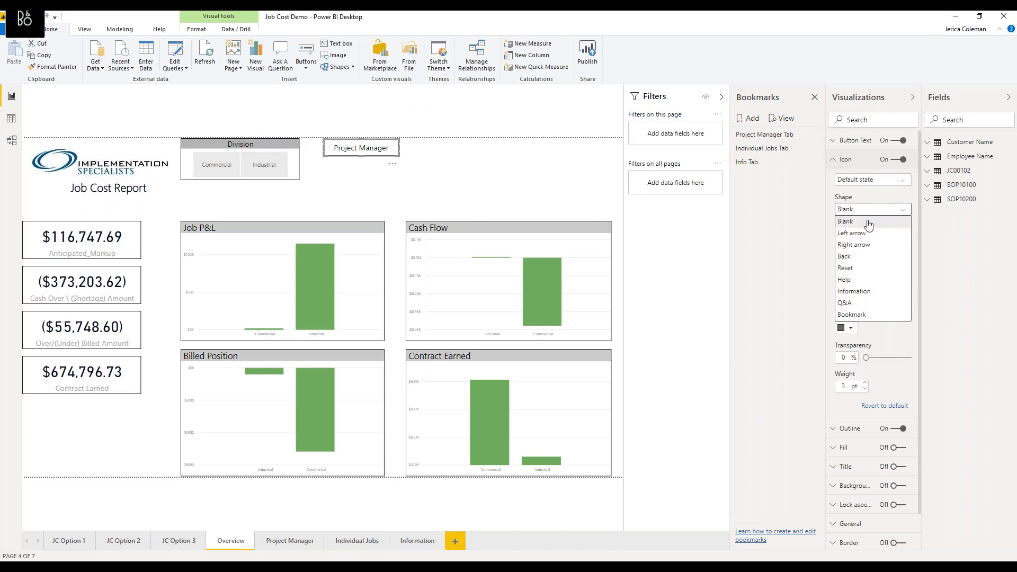
pyautogui.click(833, 161)
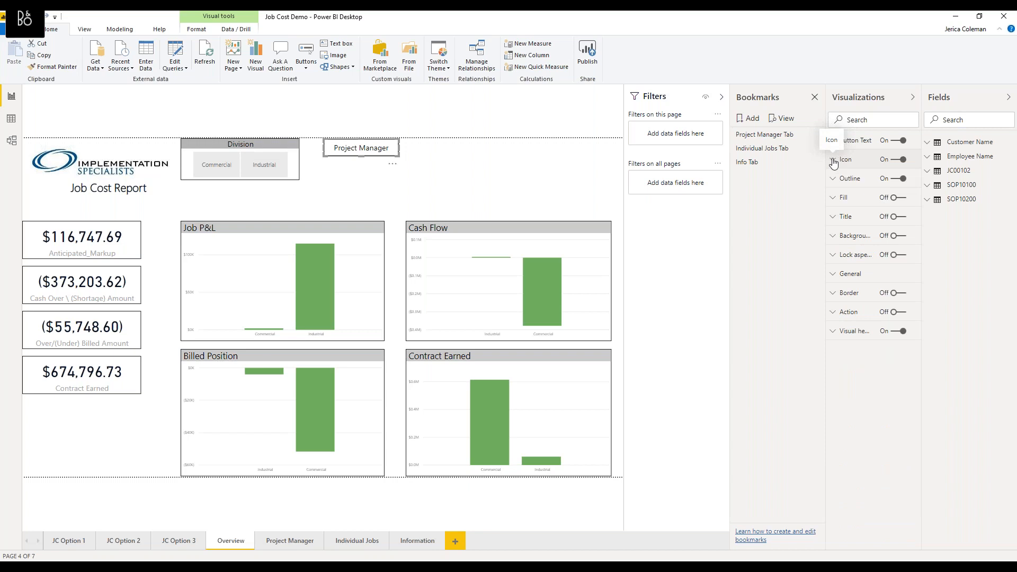
pyautogui.click(833, 180)
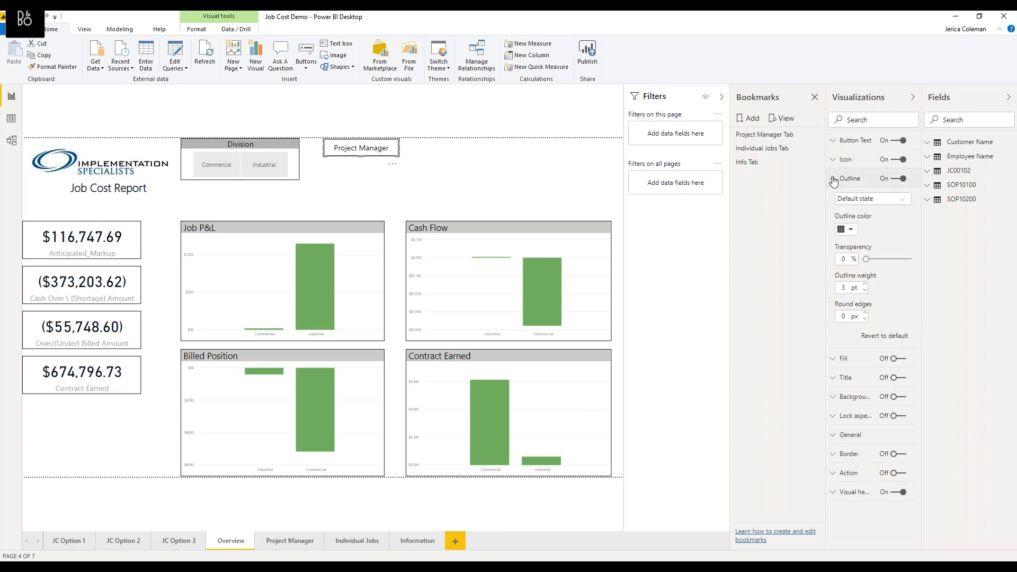
pyautogui.click(903, 203)
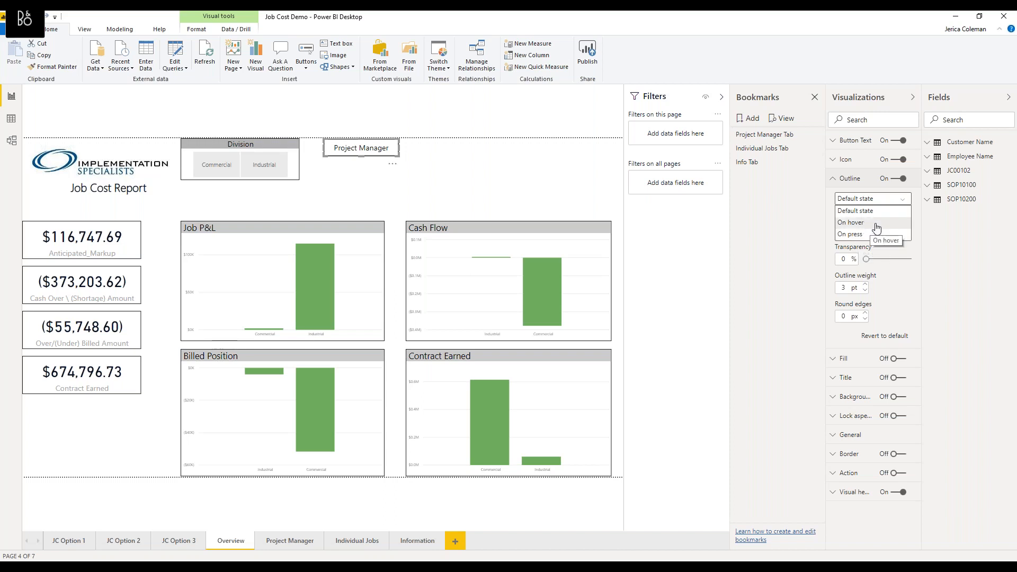
pyautogui.click(890, 210)
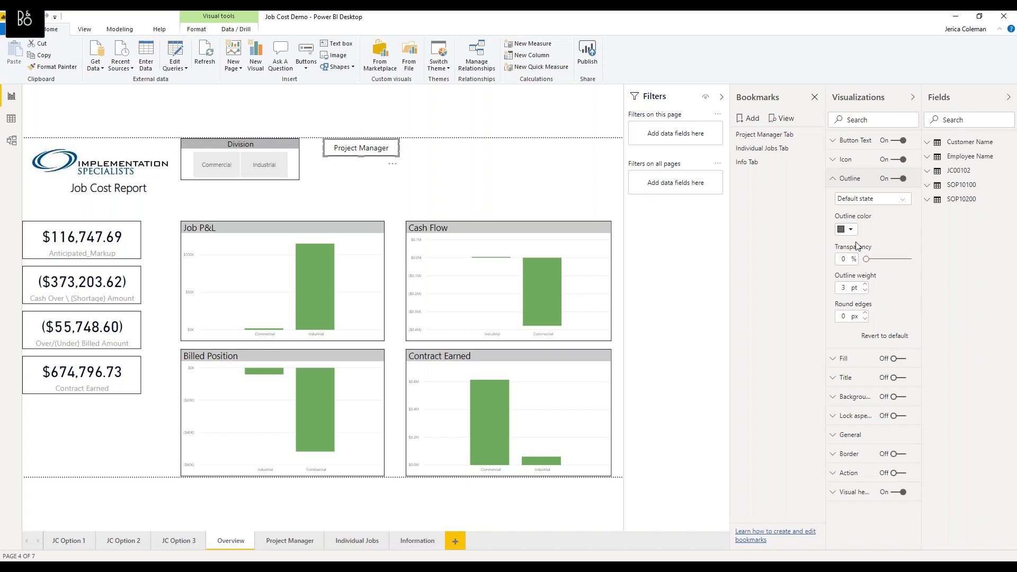
# - Set the Project Manager button's On hover outline to red with a weight of 5 pt
pyautogui.click(887, 199)
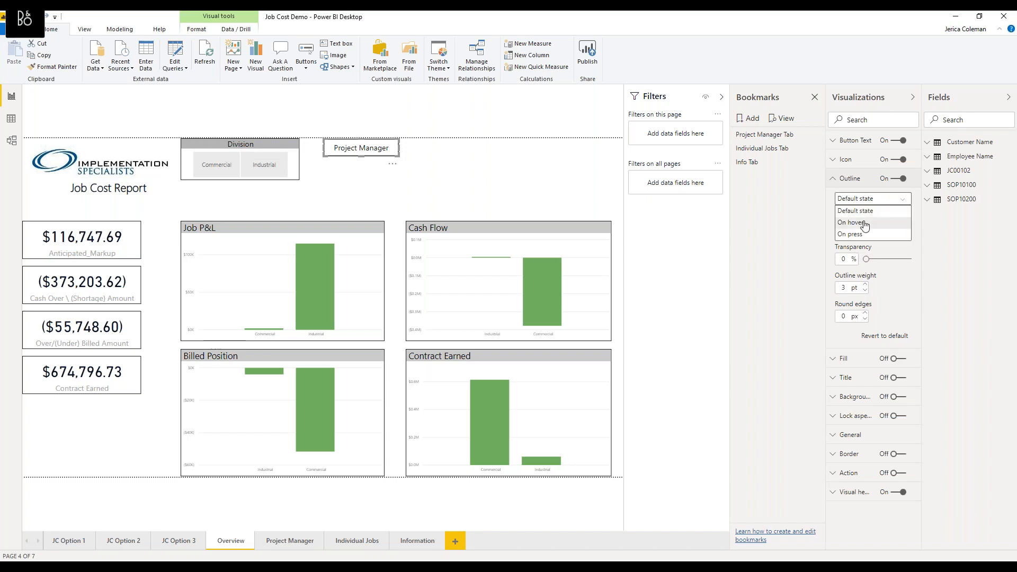
pyautogui.click(854, 222)
pyautogui.click(852, 230)
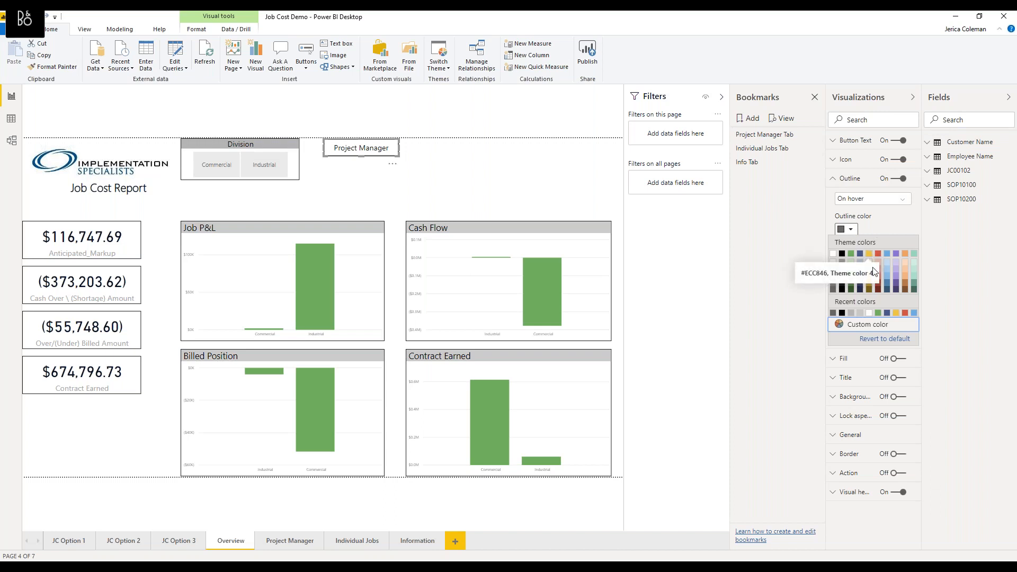
pyautogui.click(877, 255)
pyautogui.click(865, 285)
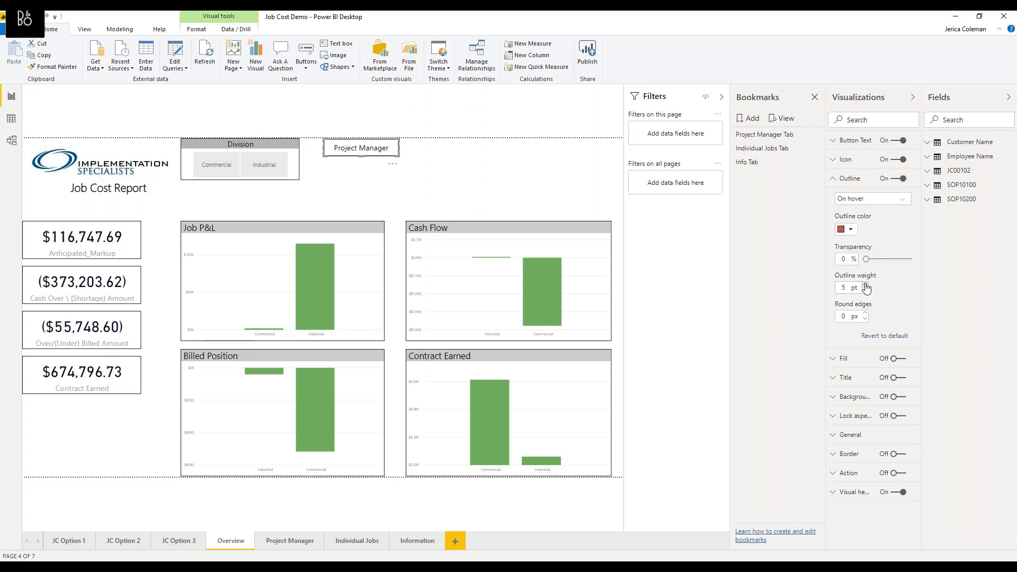
pyautogui.click(834, 179)
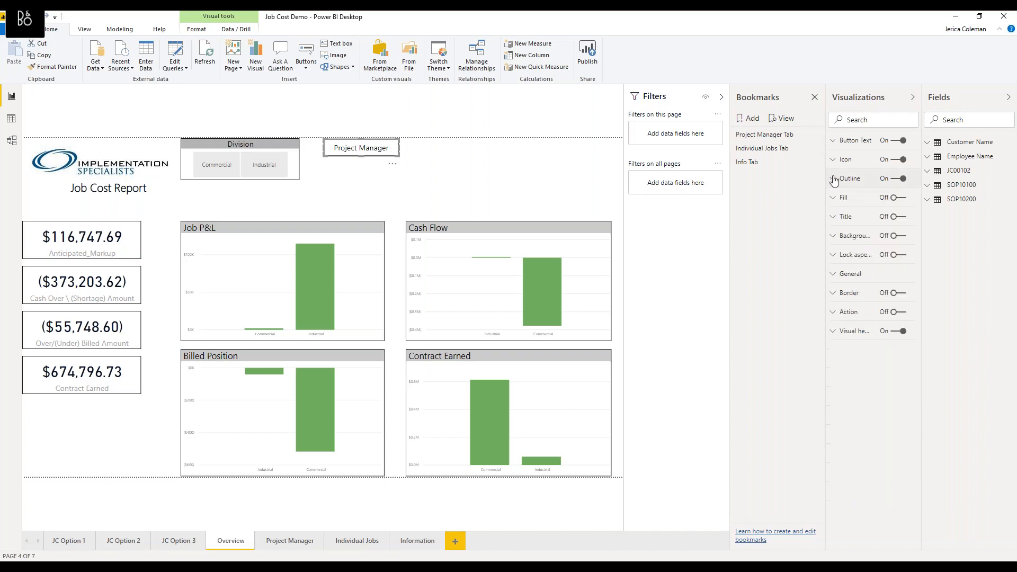
# - Try a light green default-state fill on the Project Manager button
pyautogui.click(833, 198)
pyautogui.click(894, 198)
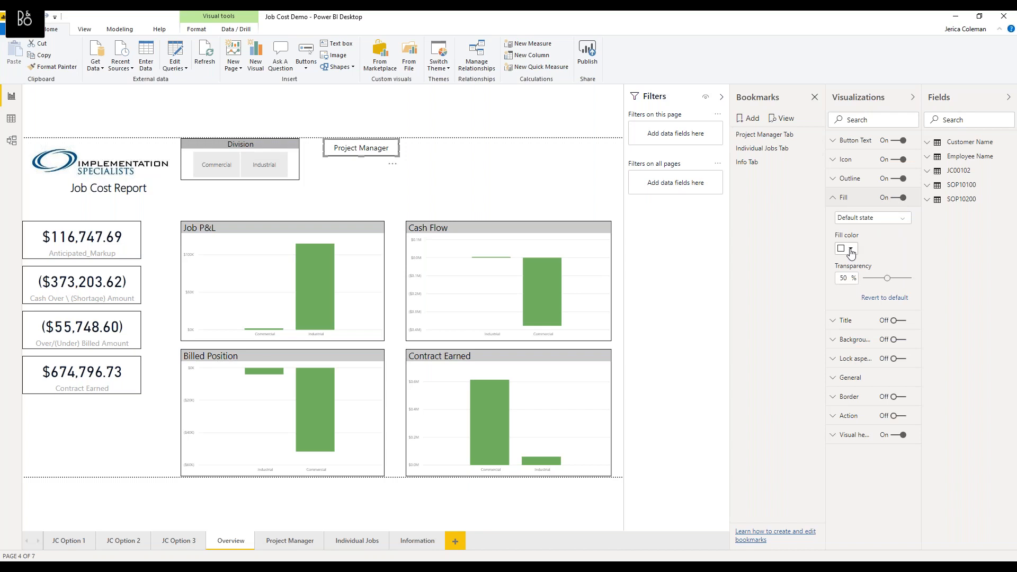
pyautogui.click(851, 252)
pyautogui.click(847, 289)
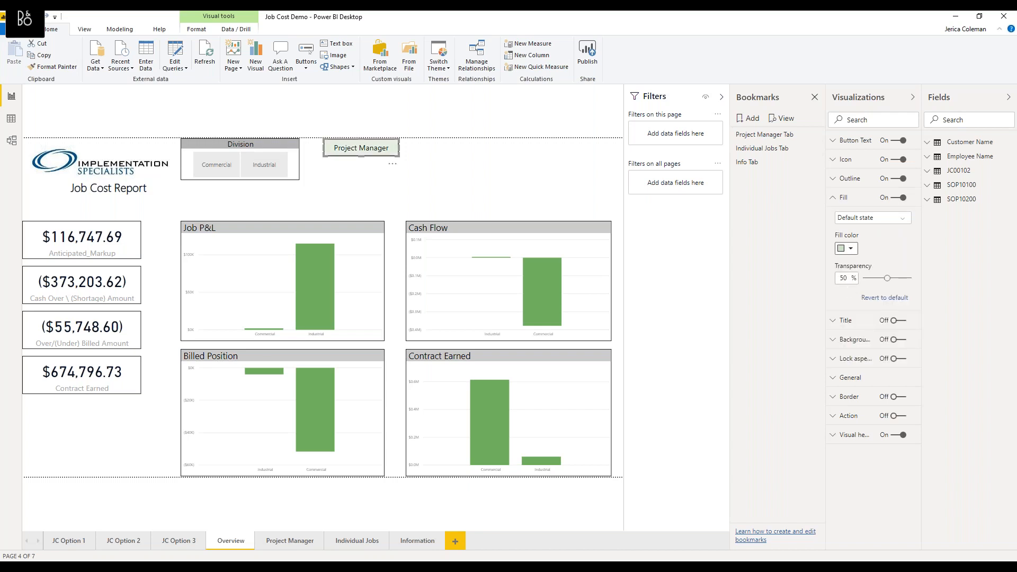
pyautogui.click(851, 250)
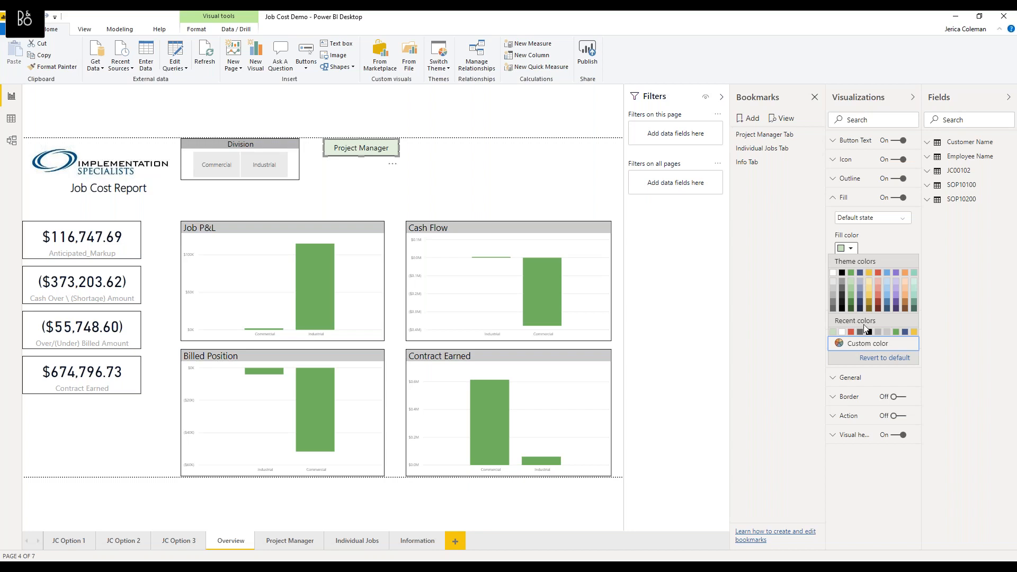
# - Try an On hover fill color on the Project Manager button, revert the fill to default and turn it off
pyautogui.click(895, 220)
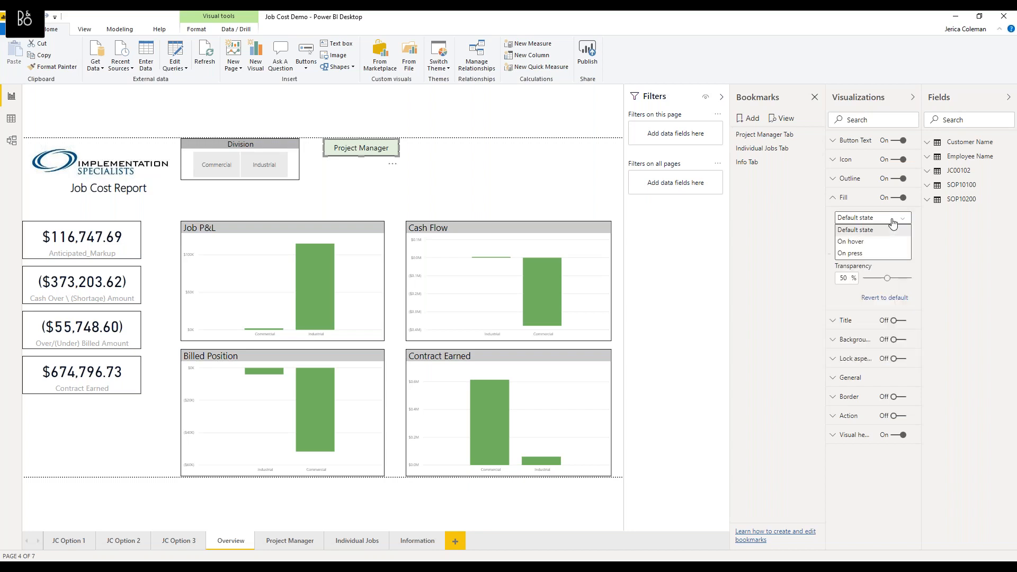
pyautogui.click(873, 249)
pyautogui.click(846, 248)
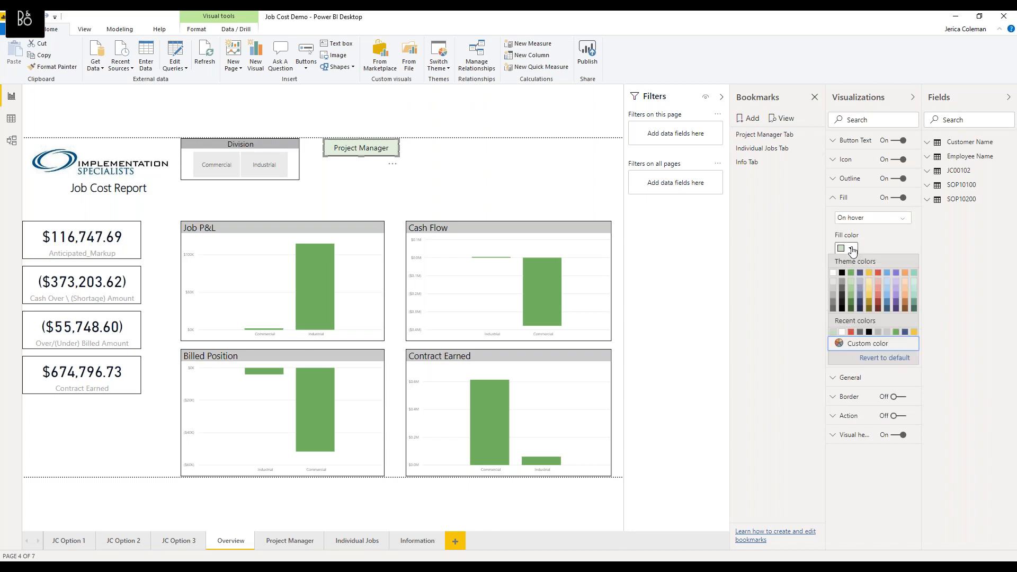
pyautogui.click(834, 298)
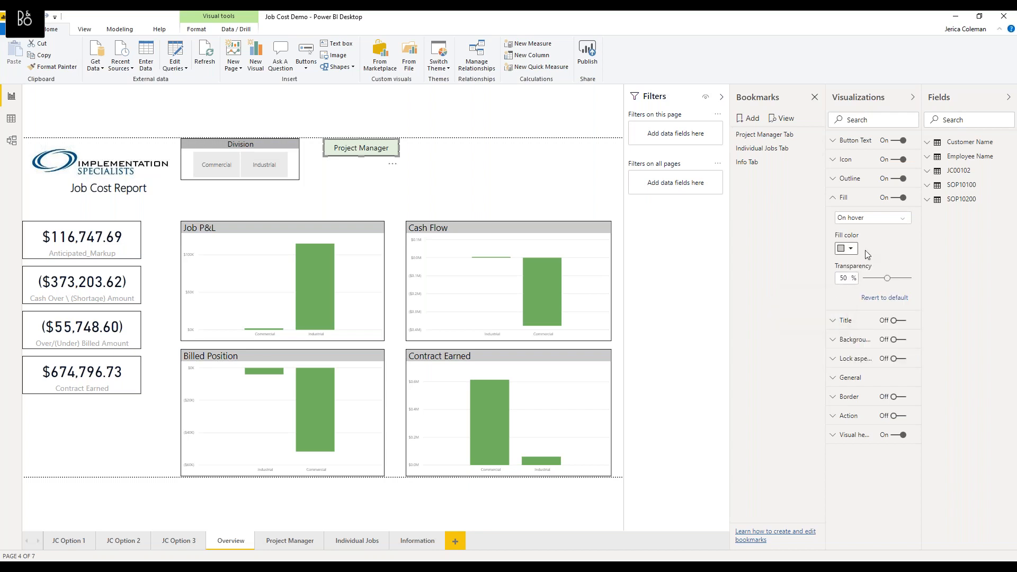
pyautogui.click(886, 298)
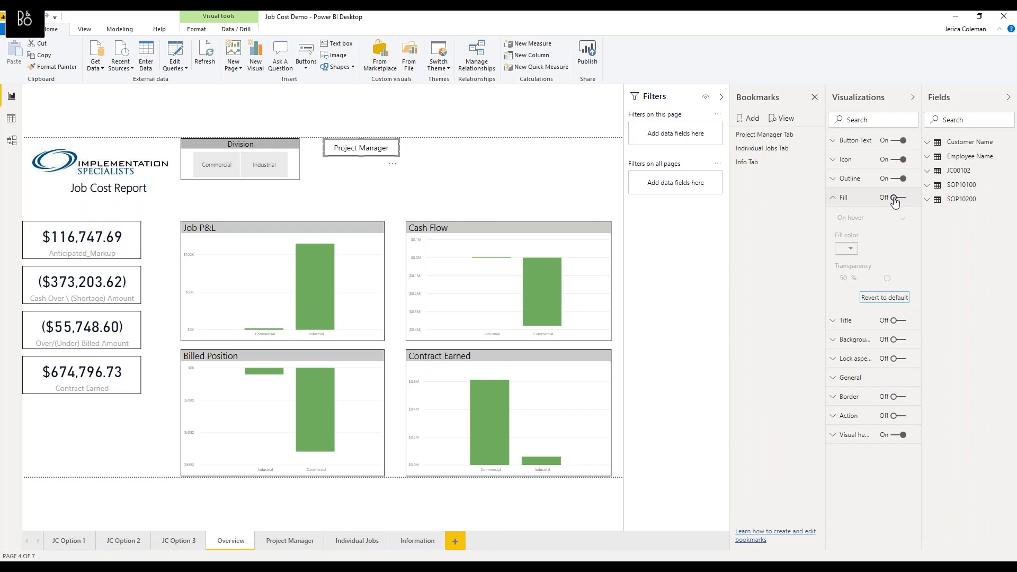
pyautogui.click(833, 197)
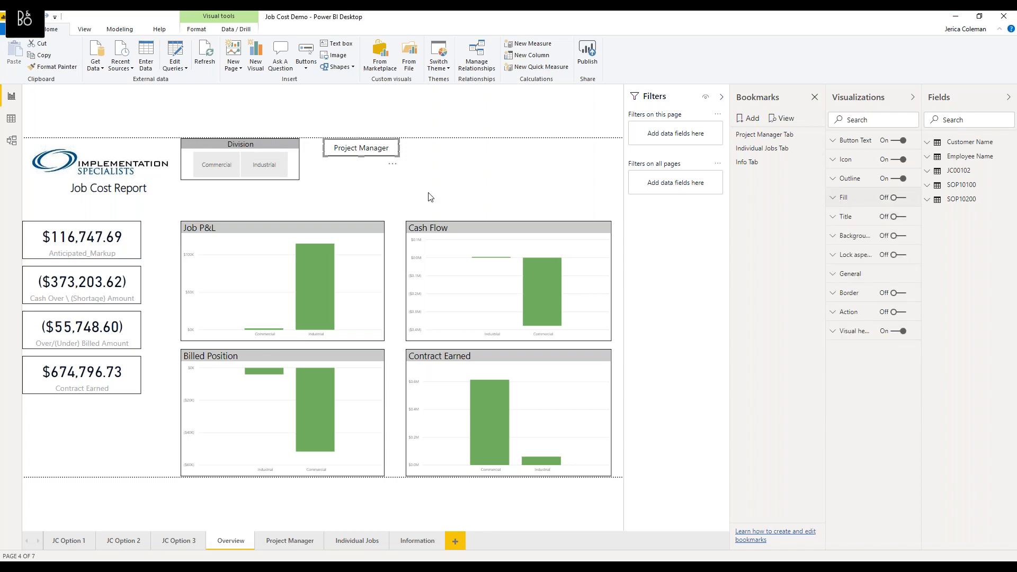
# - Check the Project Manager button's hover outline on the page and look over its background options
pyautogui.click(453, 159)
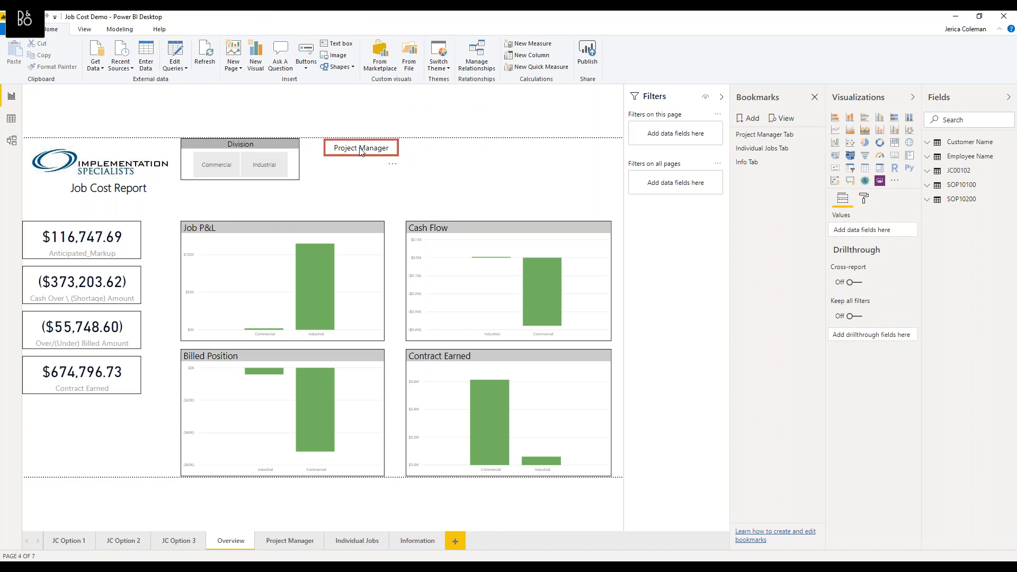
pyautogui.click(394, 151)
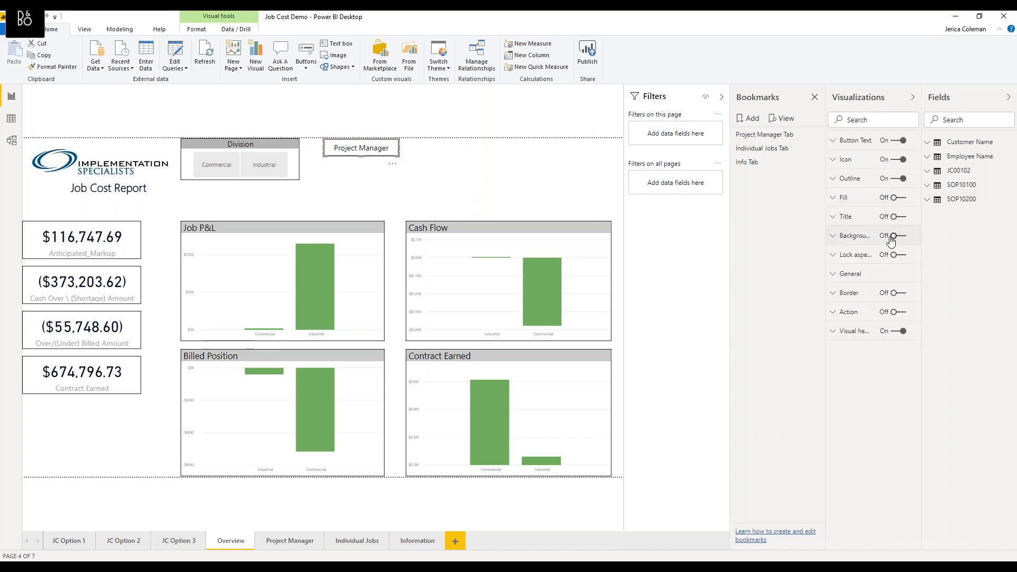
pyautogui.click(832, 237)
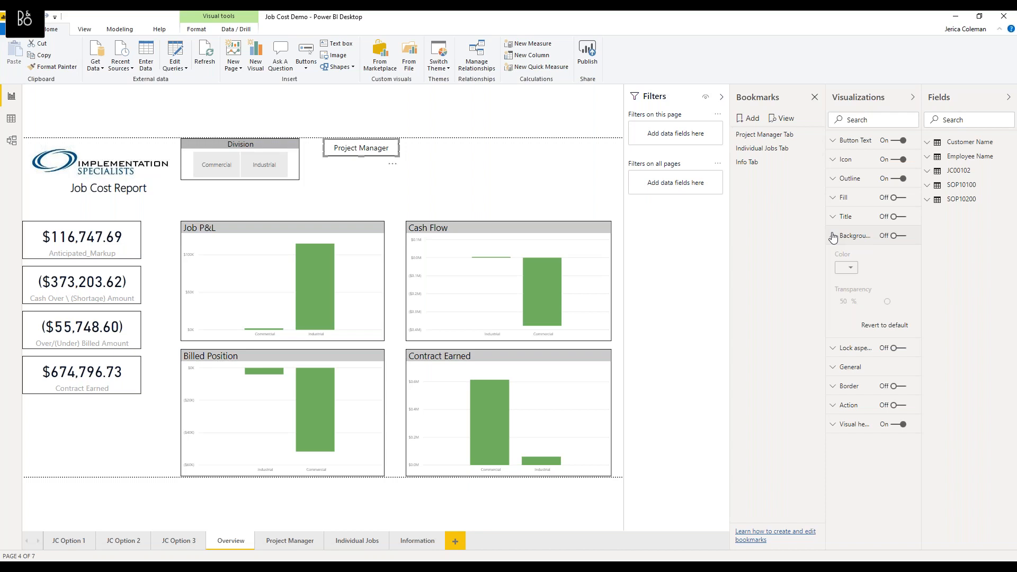
pyautogui.click(832, 237)
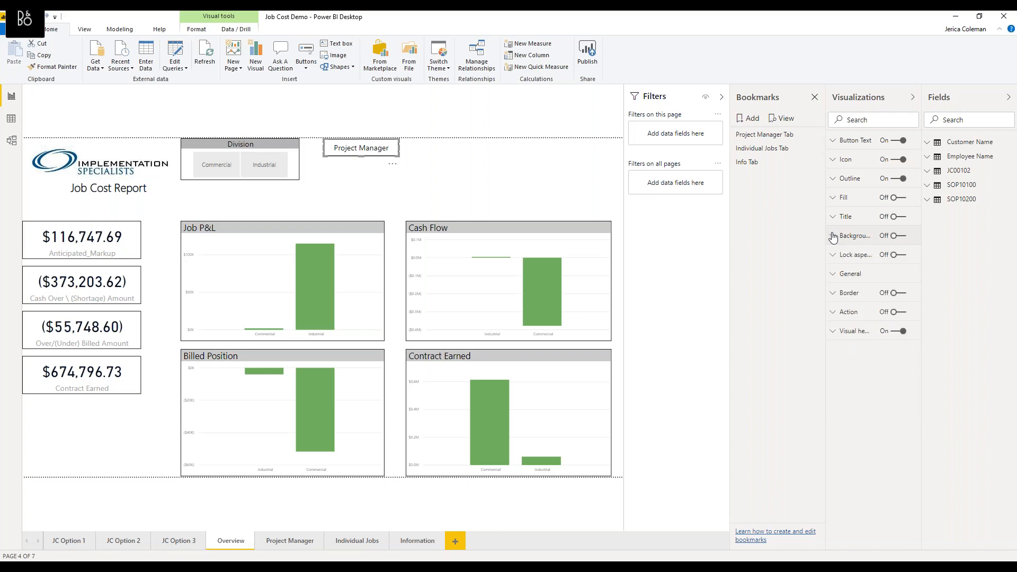
# - Enable the Project Manager button's action with type Bookmark and link it to the Project Manager Tab bookmark
pyautogui.click(834, 313)
pyautogui.click(895, 312)
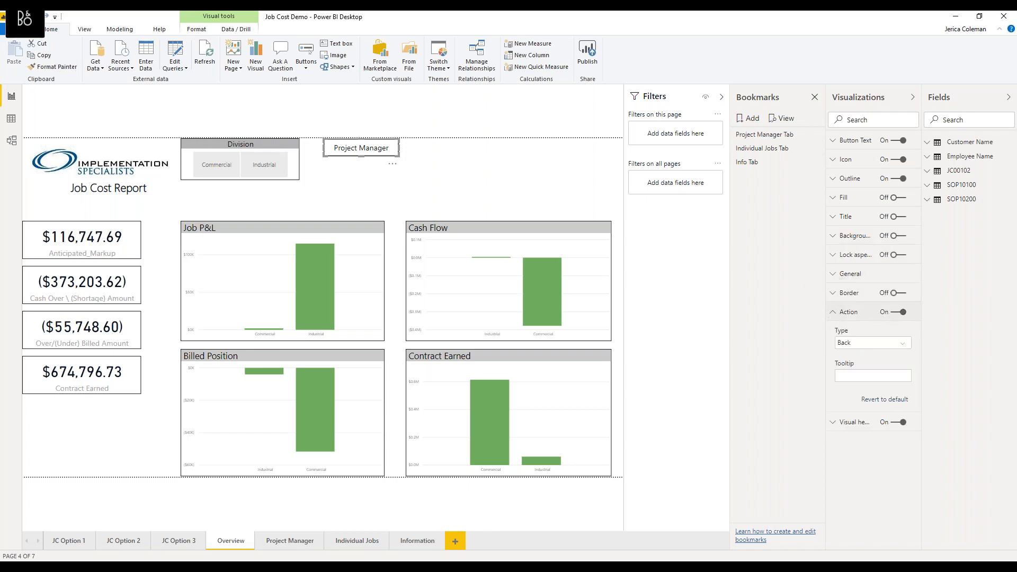
pyautogui.click(868, 343)
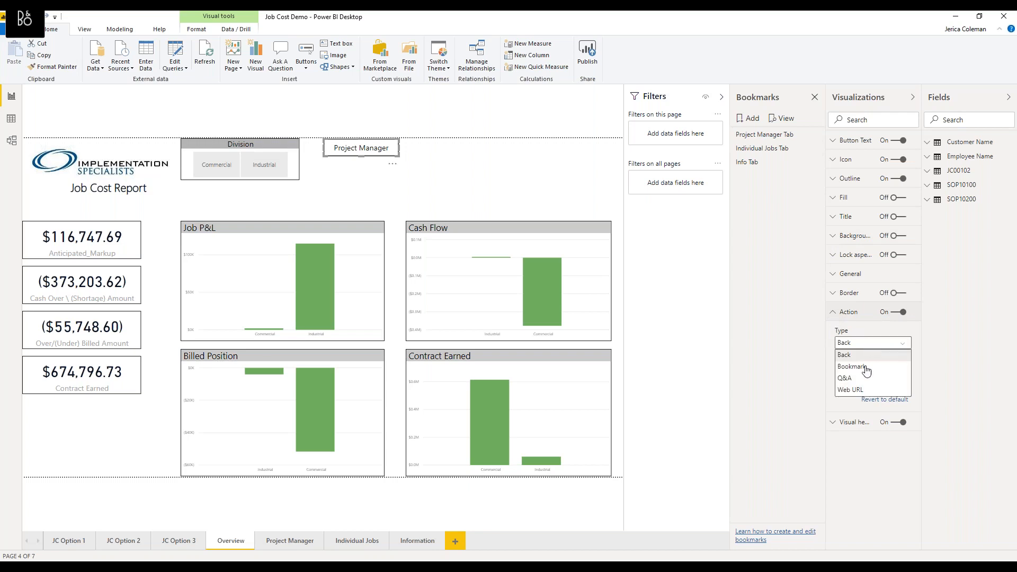
pyautogui.click(860, 371)
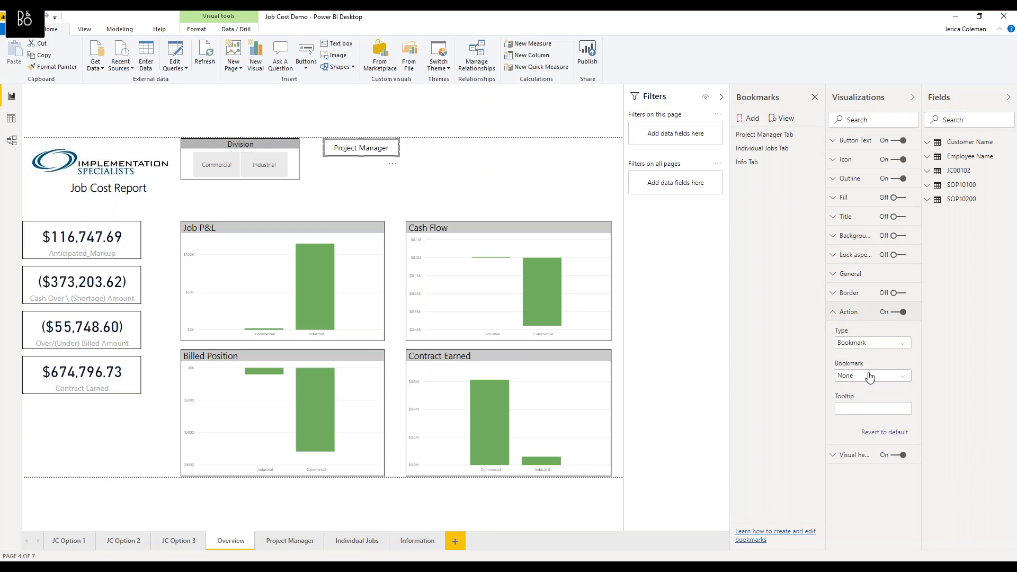
pyautogui.click(869, 375)
pyautogui.click(867, 400)
pyautogui.click(450, 156)
# - Insert a second blank button and place it to the right of the Project Manager button
pyautogui.click(309, 71)
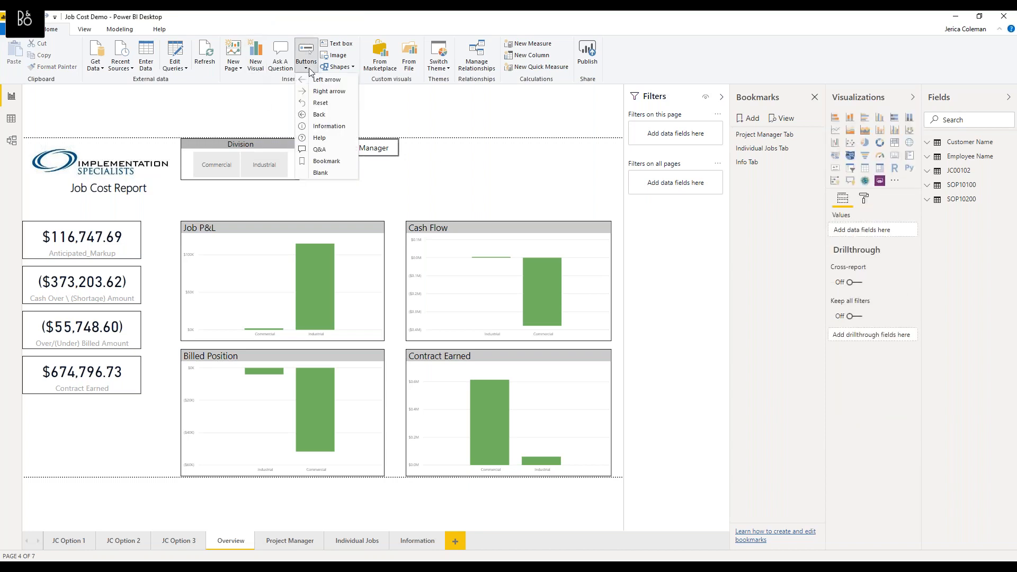
pyautogui.click(323, 174)
pyautogui.moveTo(52, 145); pyautogui.dragTo(436, 141)
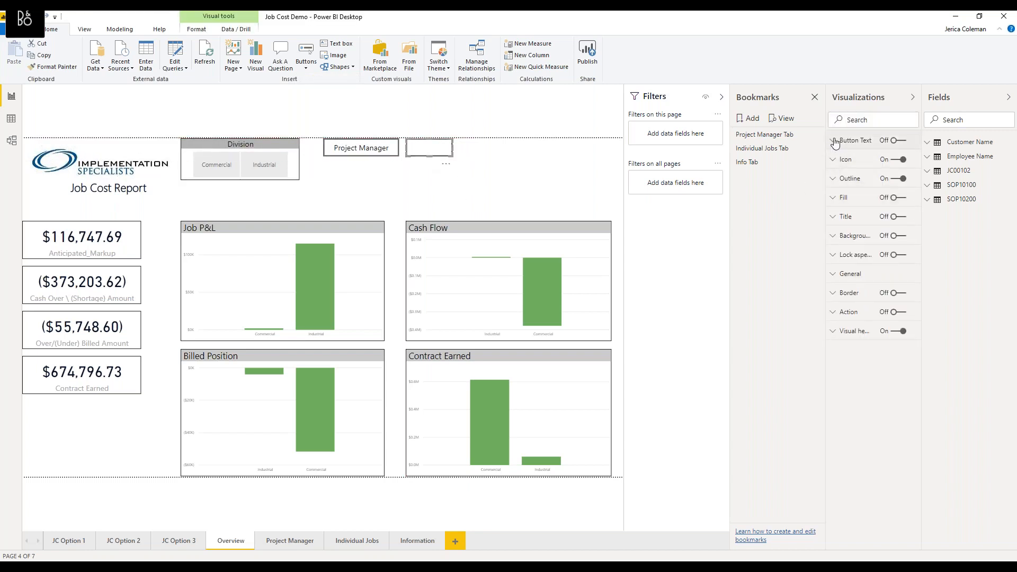
# - Enable the new blank button's text and set it to Individual Jobs
pyautogui.click(895, 141)
pyautogui.click(839, 144)
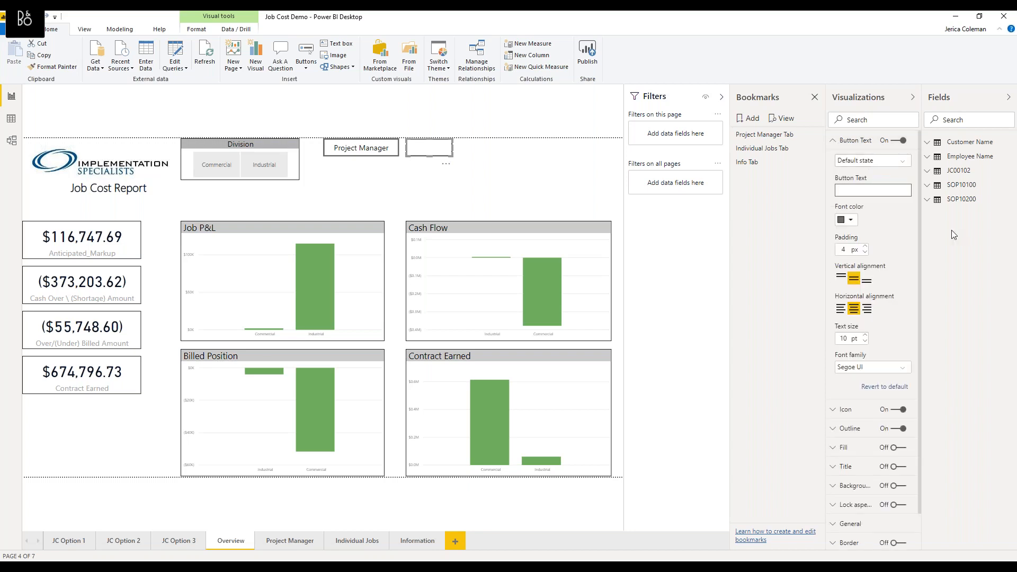
pyautogui.write('Individual Jobs')
pyautogui.click(833, 141)
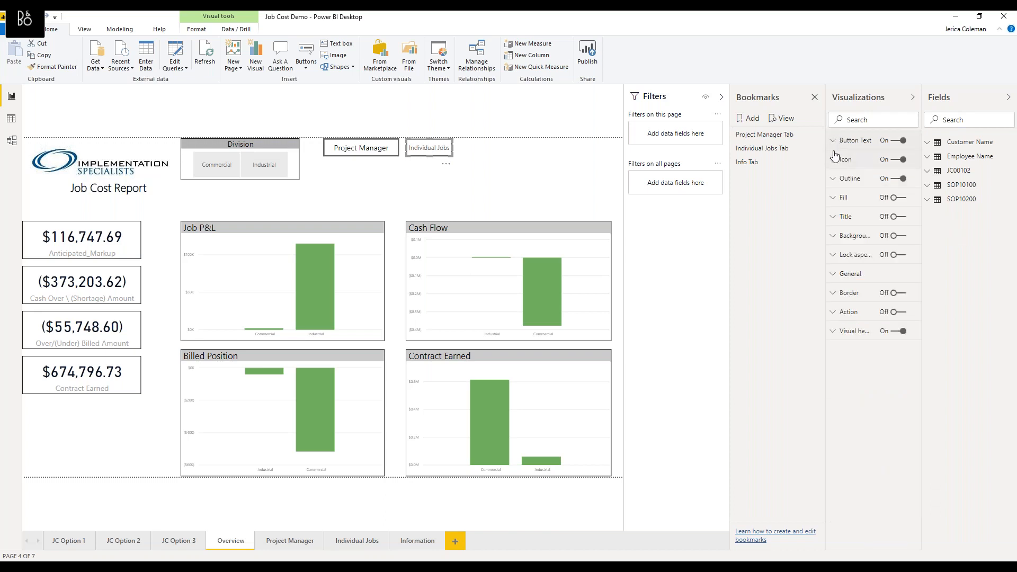
# - Set the Individual Jobs button's On hover outline to red with a weight of 5 pt
pyautogui.click(832, 179)
pyautogui.click(873, 201)
pyautogui.click(852, 223)
pyautogui.click(850, 230)
pyautogui.click(878, 254)
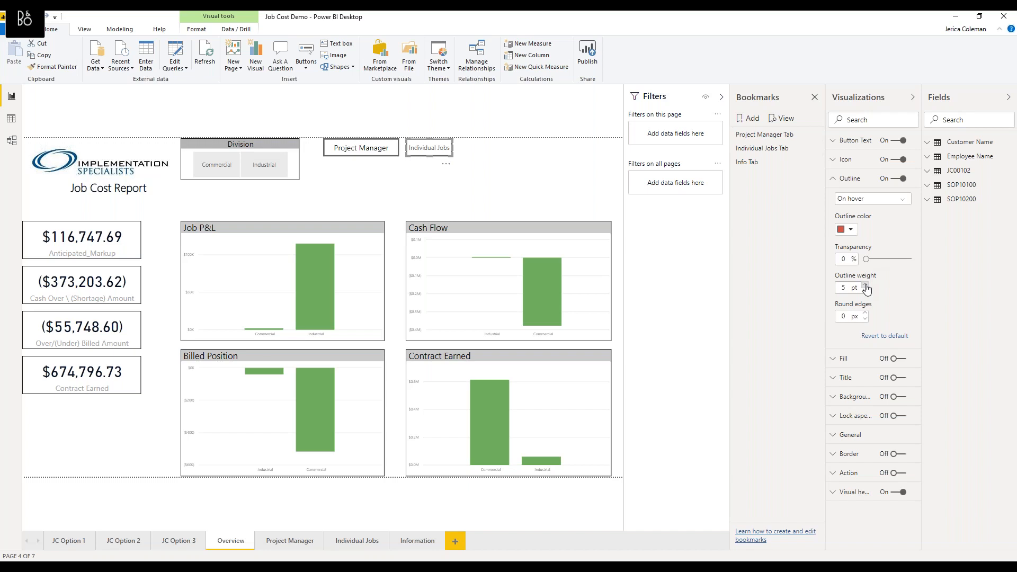
pyautogui.click(506, 162)
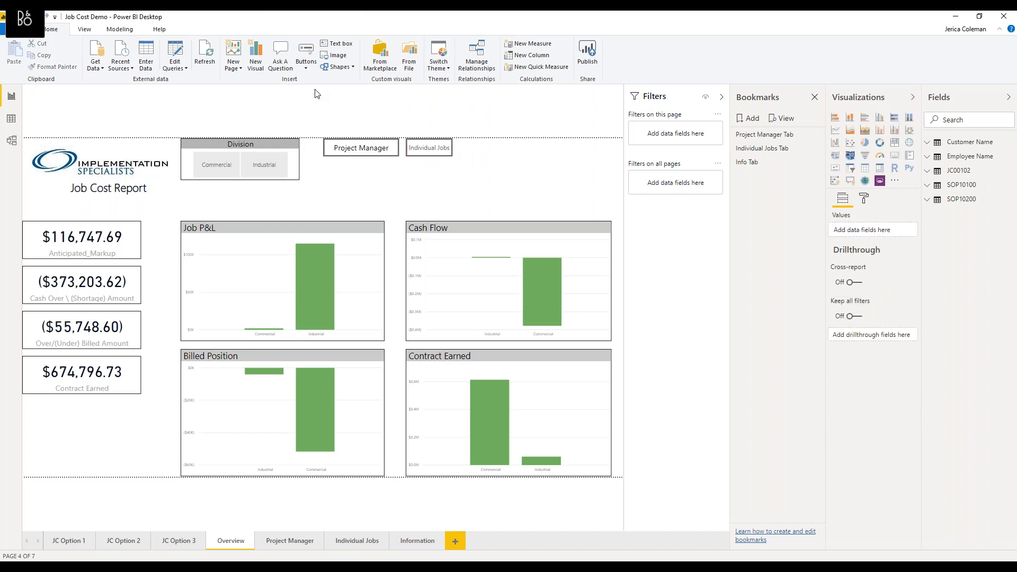
# - Insert an Information button and place it to the right of the Individual Jobs button
pyautogui.click(306, 69)
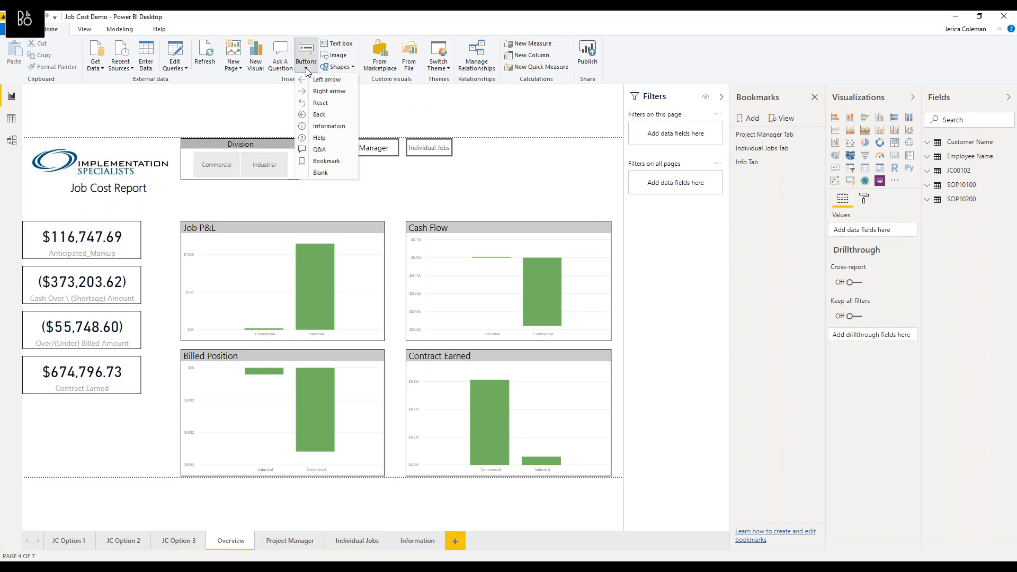
pyautogui.click(329, 126)
pyautogui.moveTo(59, 148); pyautogui.dragTo(541, 154)
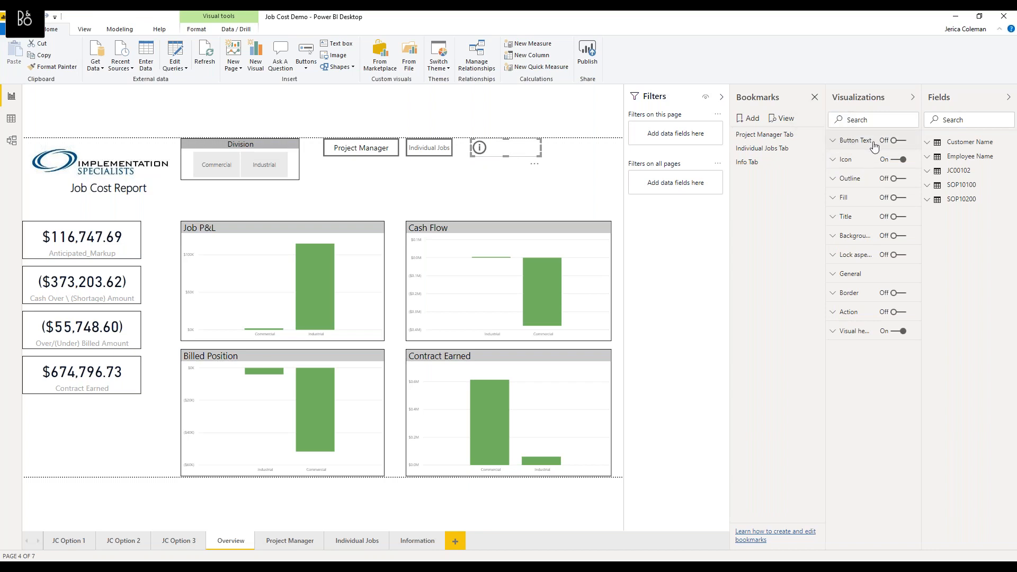
# - Try the default-state text "Here is your text" on the Information button and clear it
pyautogui.click(893, 141)
pyautogui.click(869, 160)
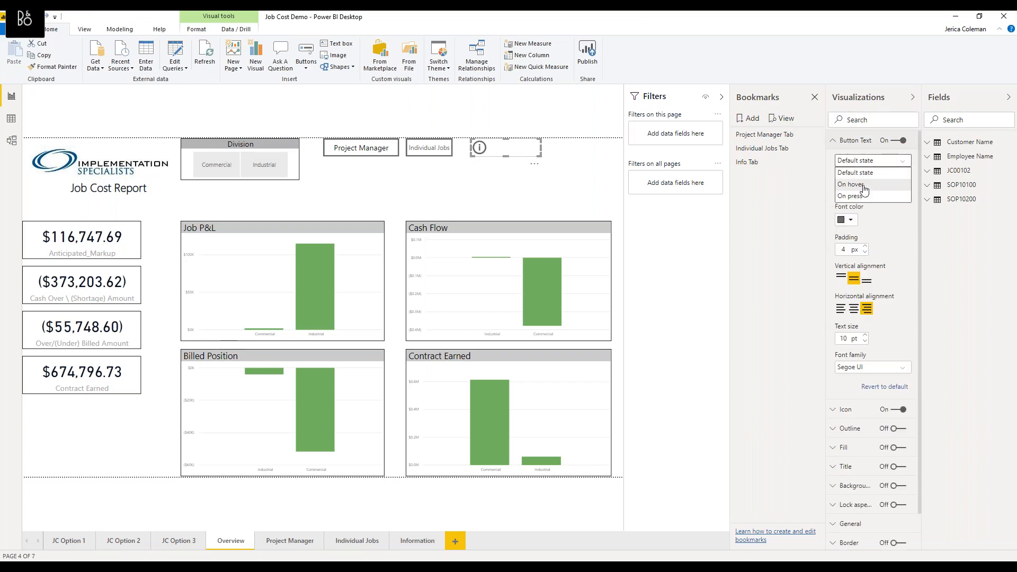
pyautogui.click(858, 174)
pyautogui.click(860, 189)
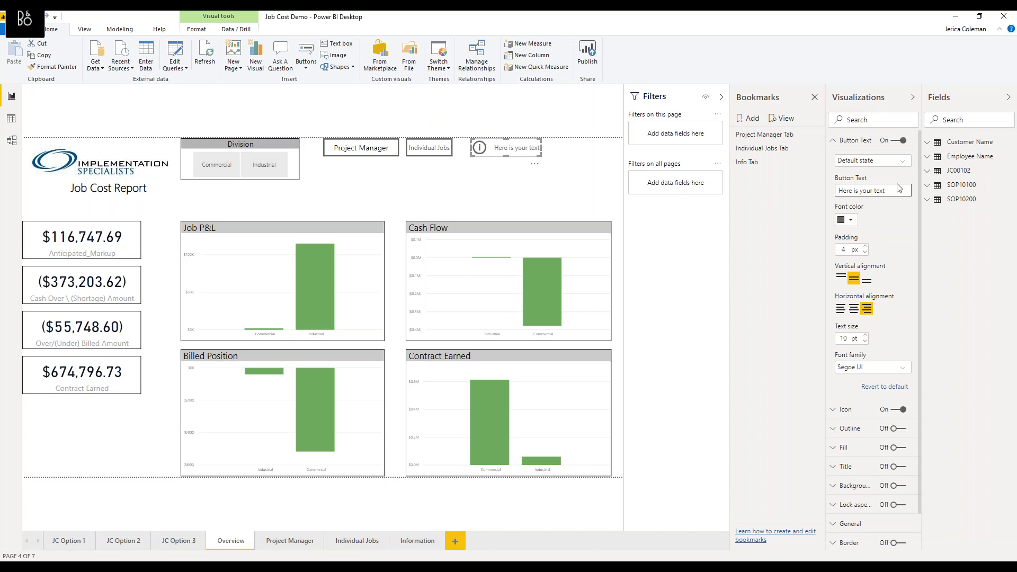
pyautogui.moveTo(894, 192); pyautogui.dragTo(802, 188)
pyautogui.press('BackSpace')
pyautogui.click(833, 142)
# - Place the Information button at the page's right edge, and shift and widen the Individual Jobs button between it and Project Manager
pyautogui.moveTo(541, 150); pyautogui.dragTo(617, 147)
pyautogui.click(419, 148)
pyautogui.moveTo(421, 148); pyautogui.dragTo(468, 145)
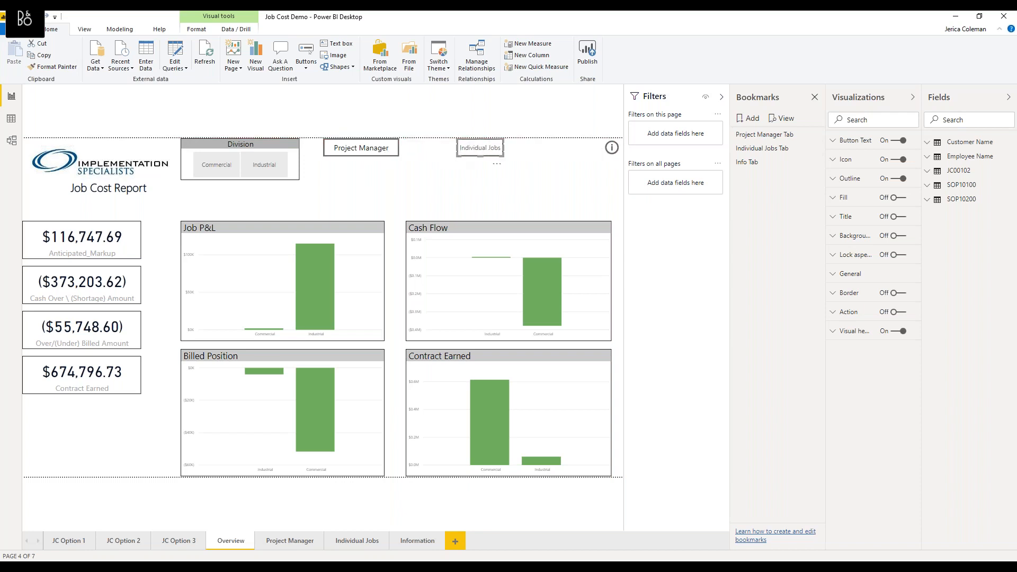
pyautogui.moveTo(458, 152); pyautogui.dragTo(434, 151)
pyautogui.click(428, 211)
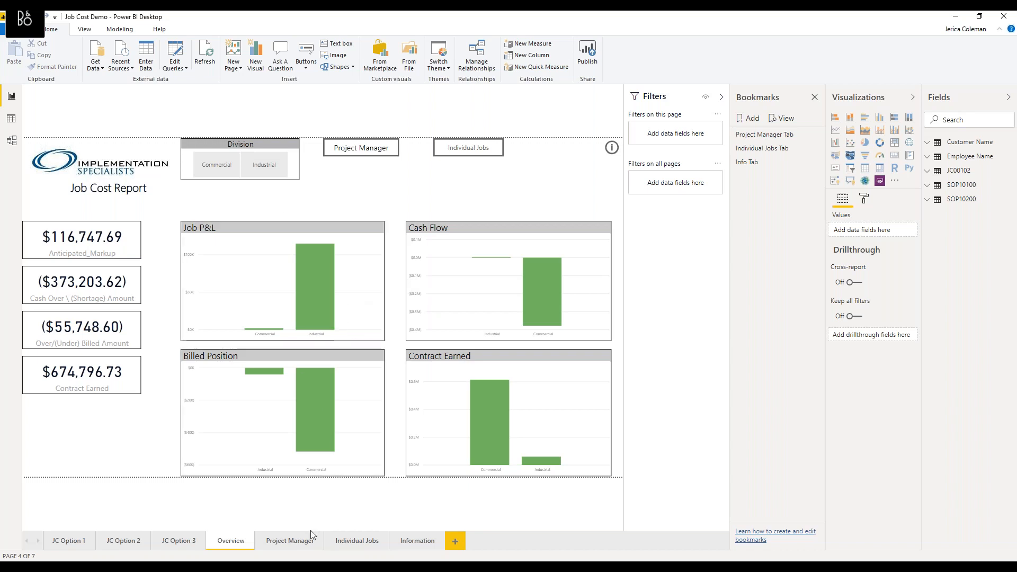
# - Insert a Back button on the Project Manager page and place it in the page's lower-left corner
pyautogui.click(288, 541)
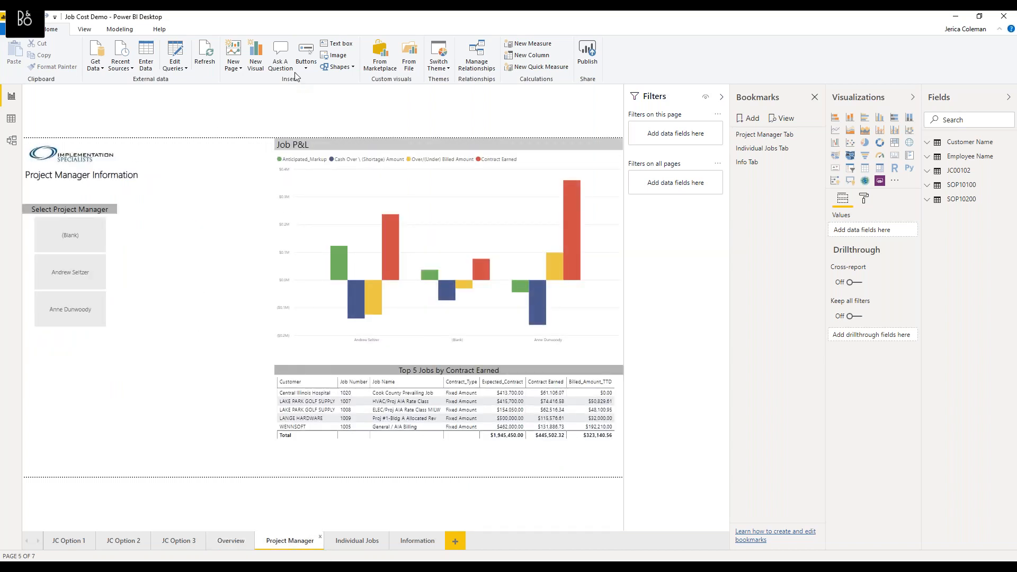
pyautogui.click(308, 68)
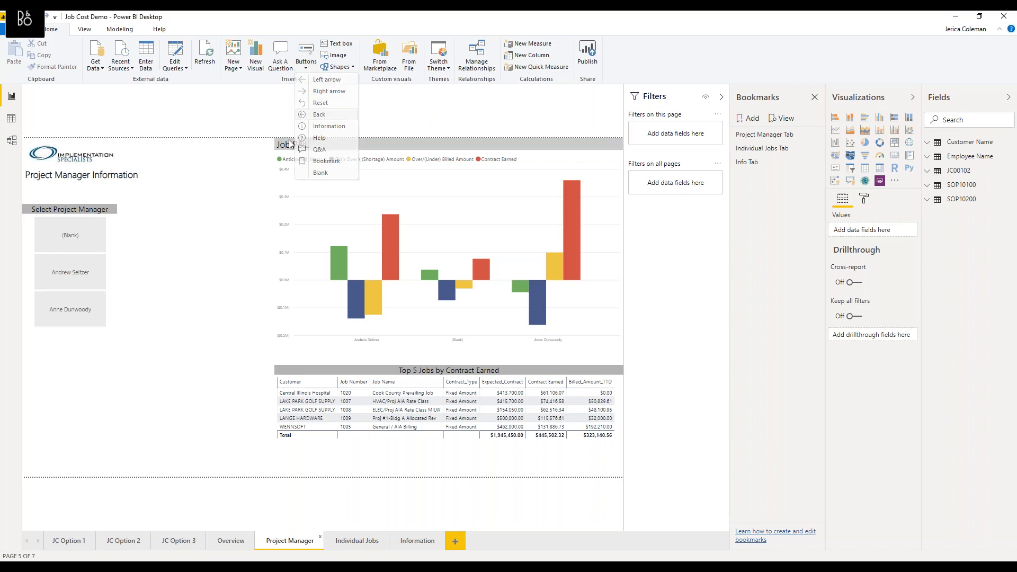
pyautogui.click(318, 115)
pyautogui.moveTo(60, 155); pyautogui.dragTo(48, 470)
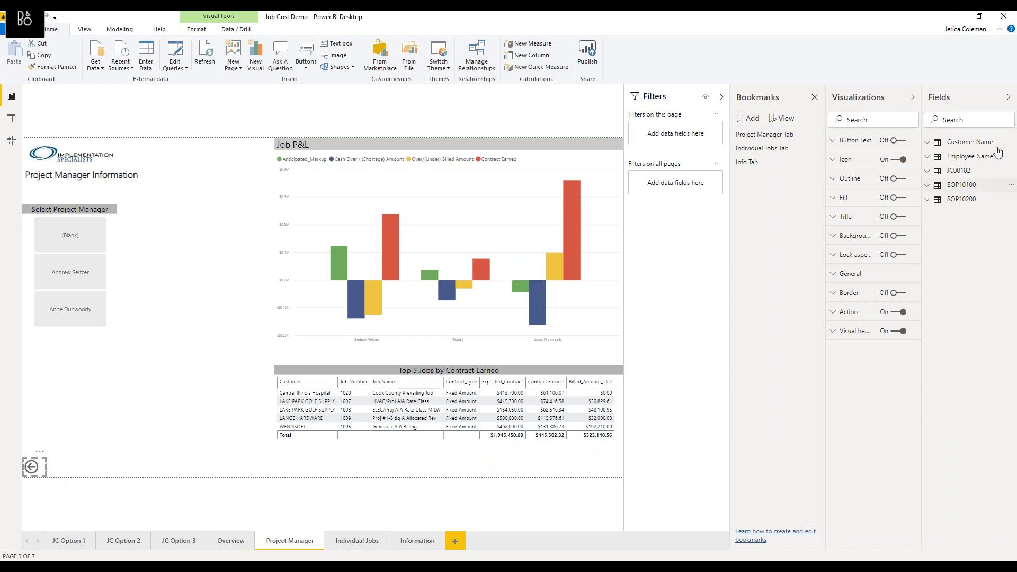
# - Set the line color of the Back button's icon to the theme red for the On hover state
pyautogui.click(834, 164)
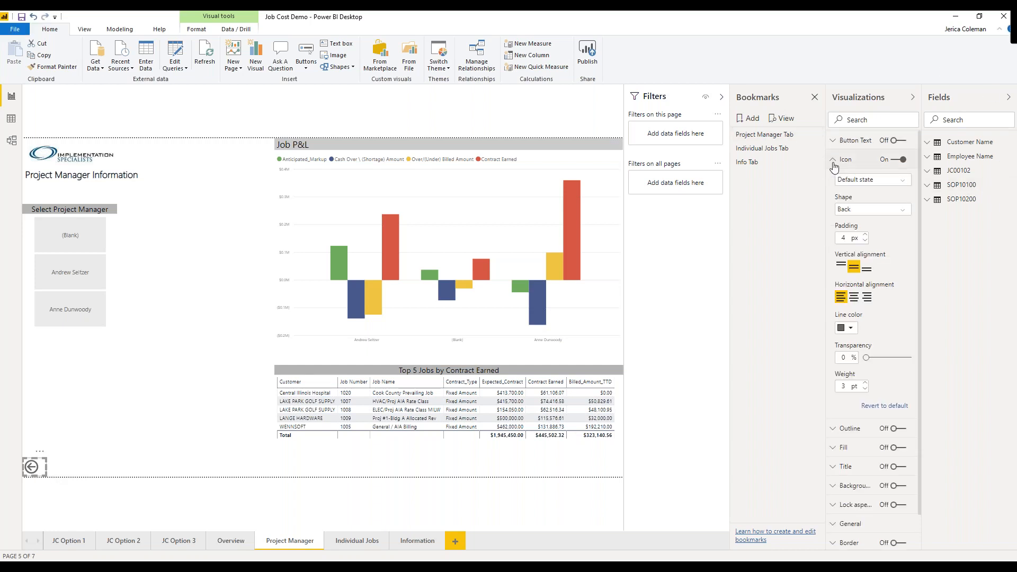
pyautogui.click(852, 181)
pyautogui.click(861, 204)
pyautogui.click(846, 328)
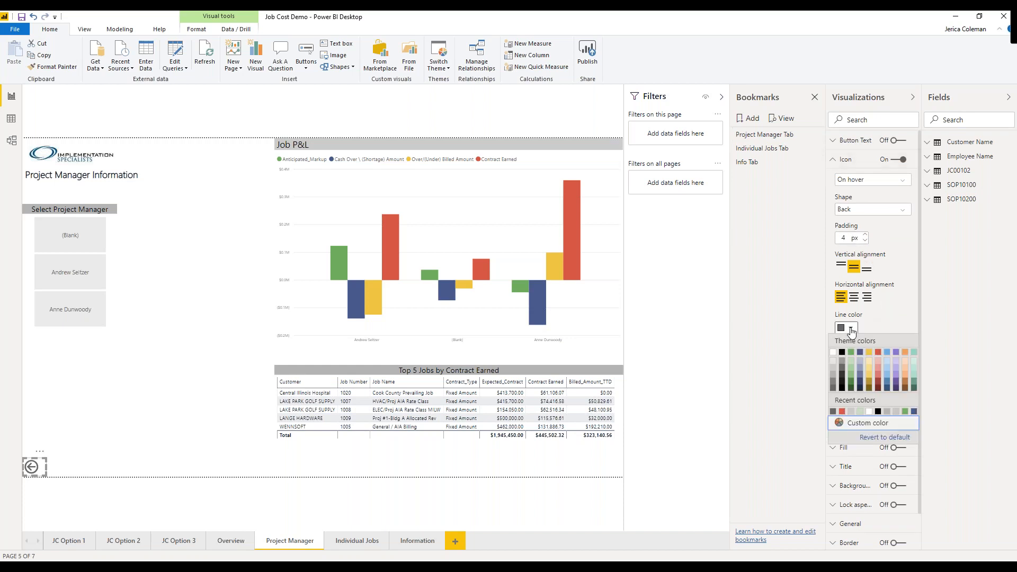
pyautogui.click(879, 353)
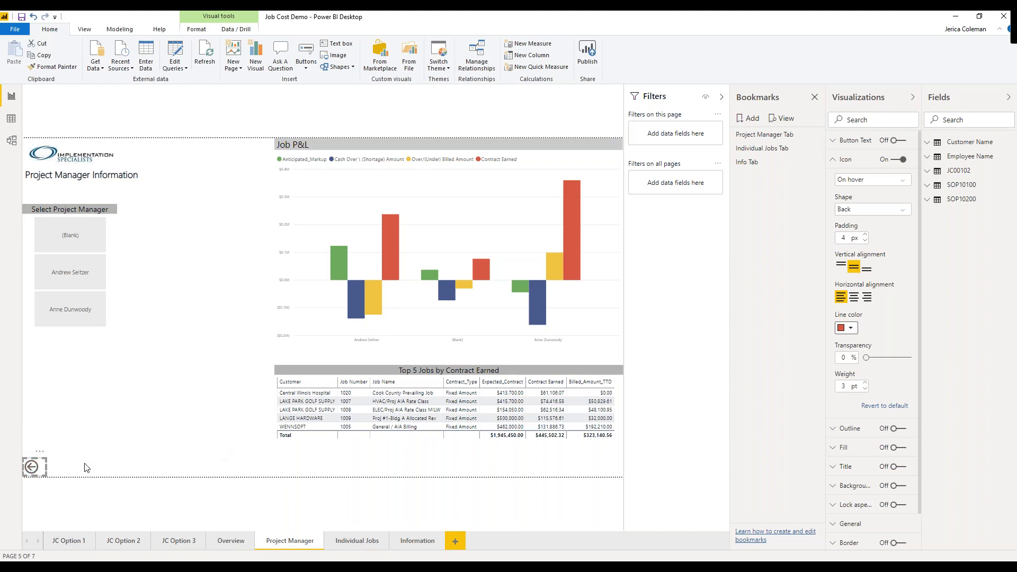
pyautogui.click(129, 457)
# - Check the action type assigned to the Project Manager page's Back button
pyautogui.click(32, 467)
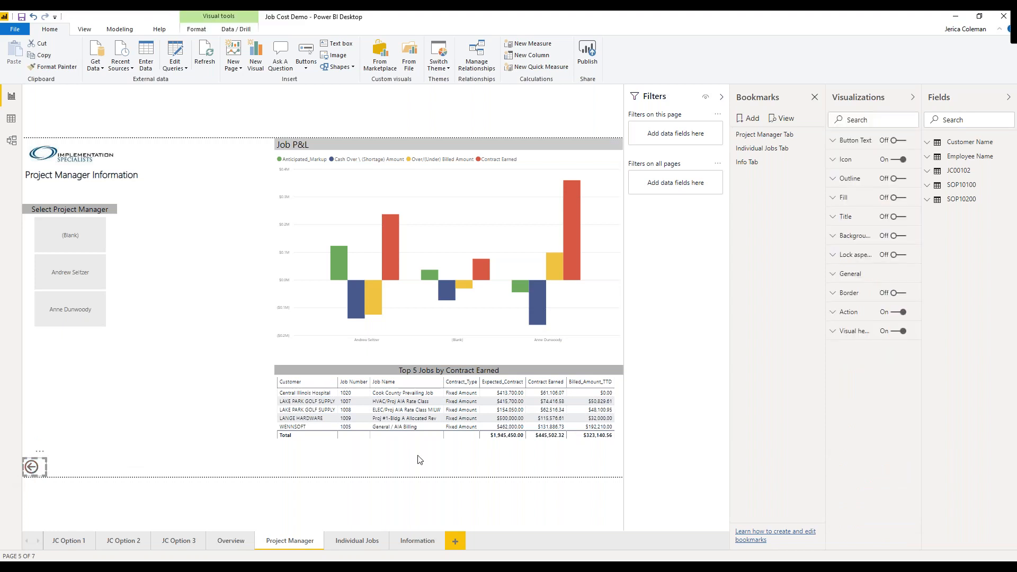
pyautogui.click(834, 316)
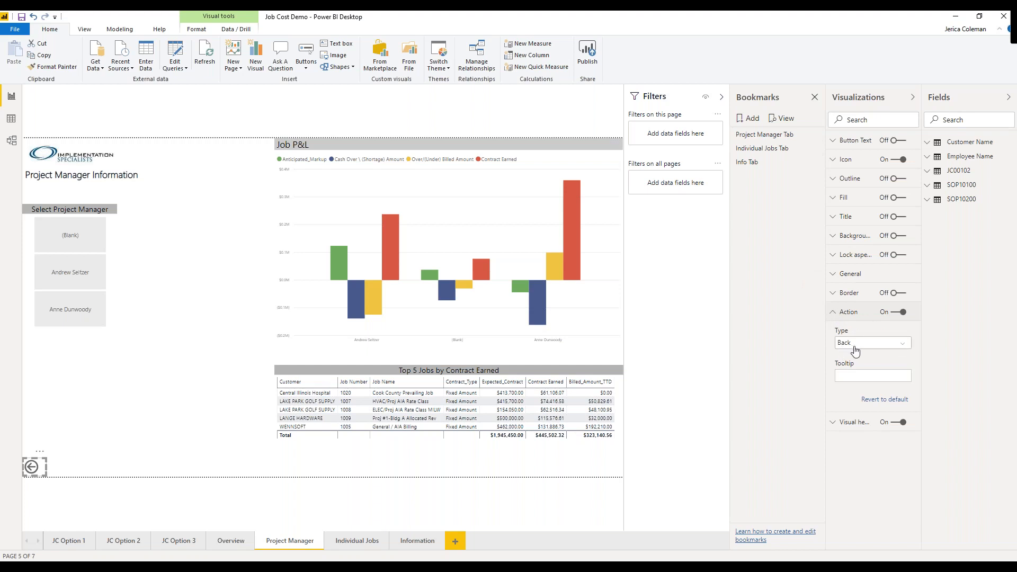
pyautogui.click(831, 314)
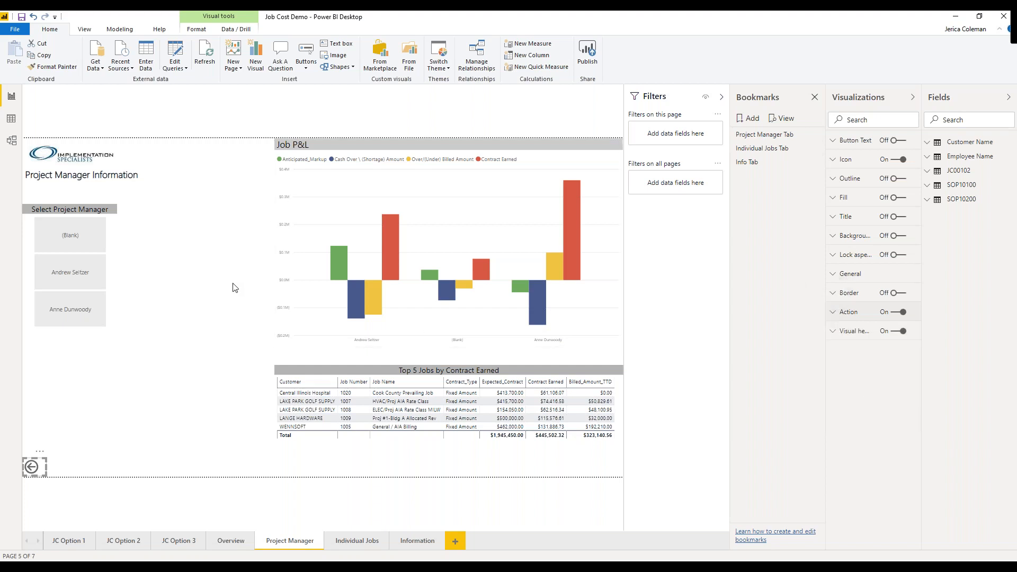
pyautogui.click(71, 459)
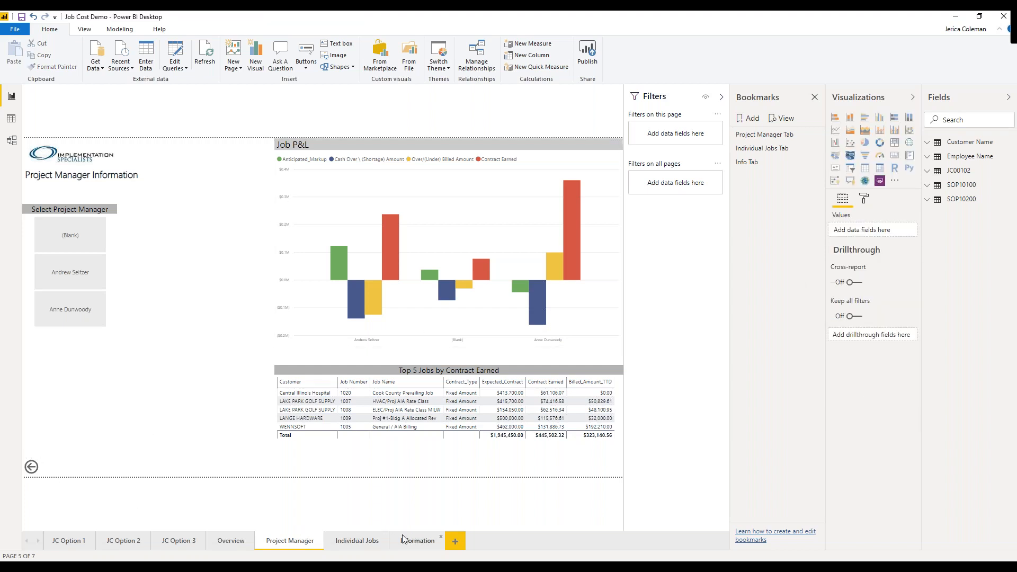
# - Insert a Back button on the Individual Jobs page and place it below the Individual Job Data title at the page's left edge
pyautogui.click(348, 540)
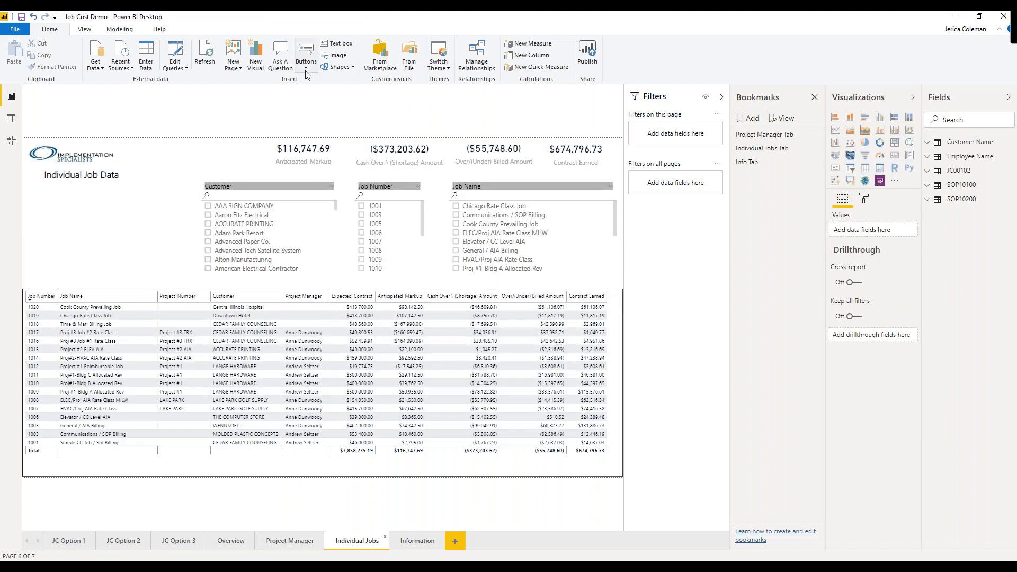
pyautogui.click(306, 61)
pyautogui.click(319, 114)
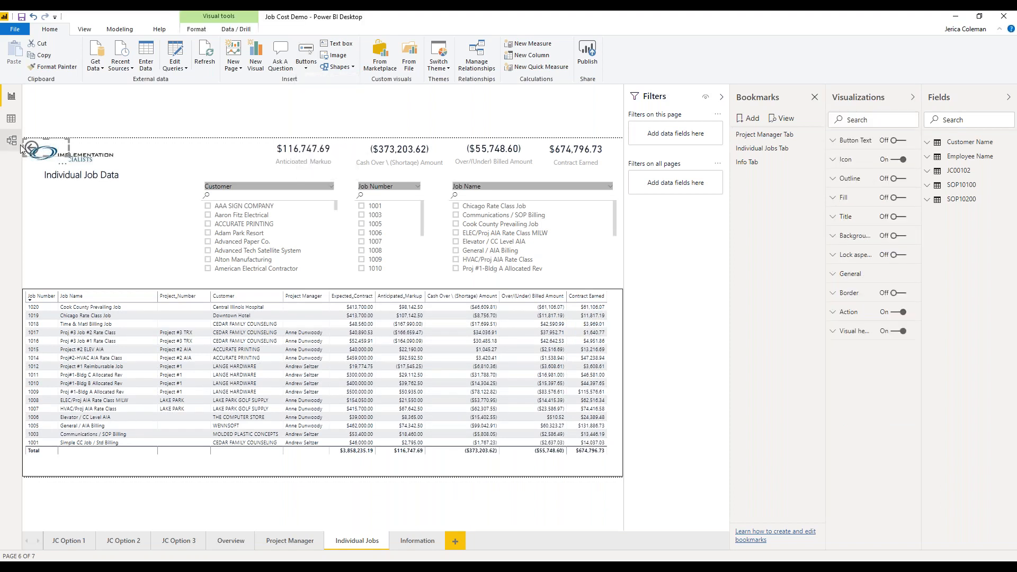
pyautogui.moveTo(57, 148); pyautogui.dragTo(51, 208)
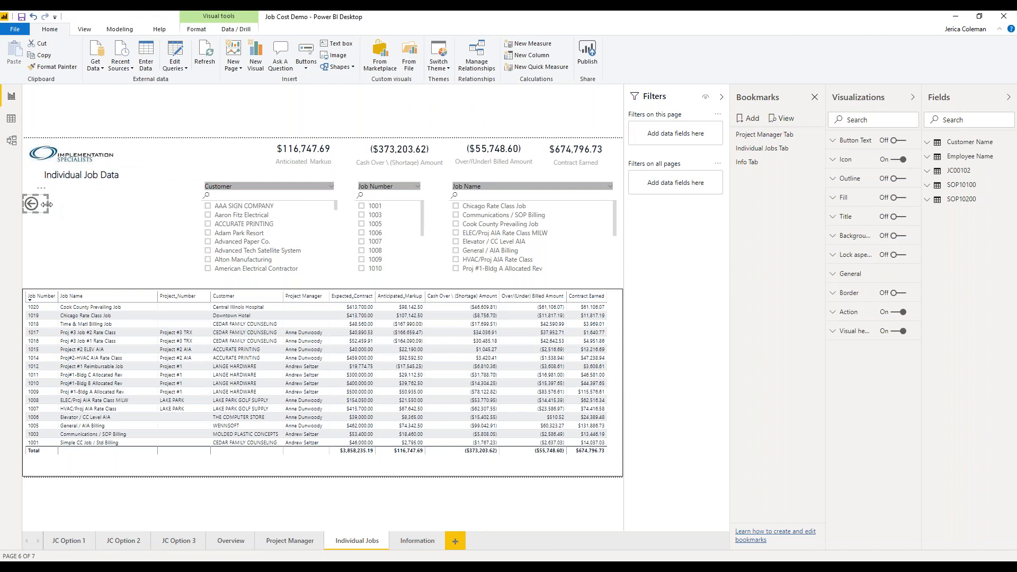
# - Insert a Back button on the Information page and place it just right of the Report Information title
pyautogui.click(412, 542)
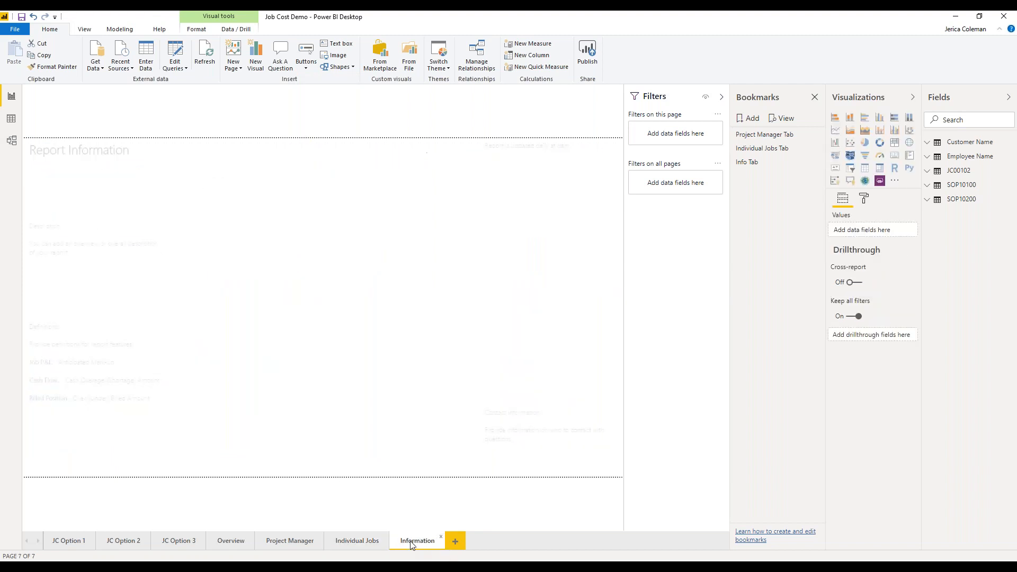
pyautogui.click(306, 61)
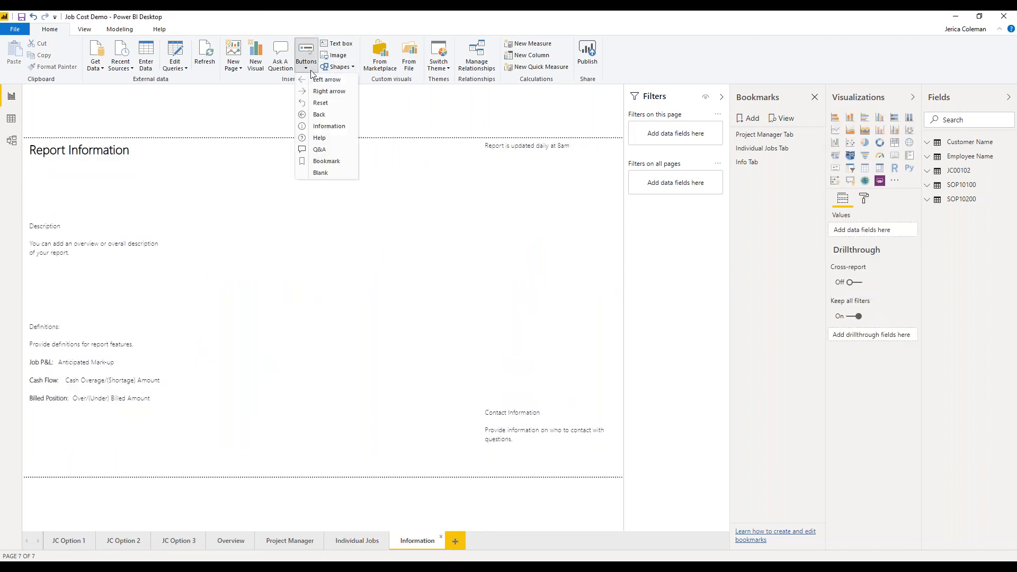
pyautogui.click(318, 115)
pyautogui.moveTo(65, 148); pyautogui.dragTo(185, 154)
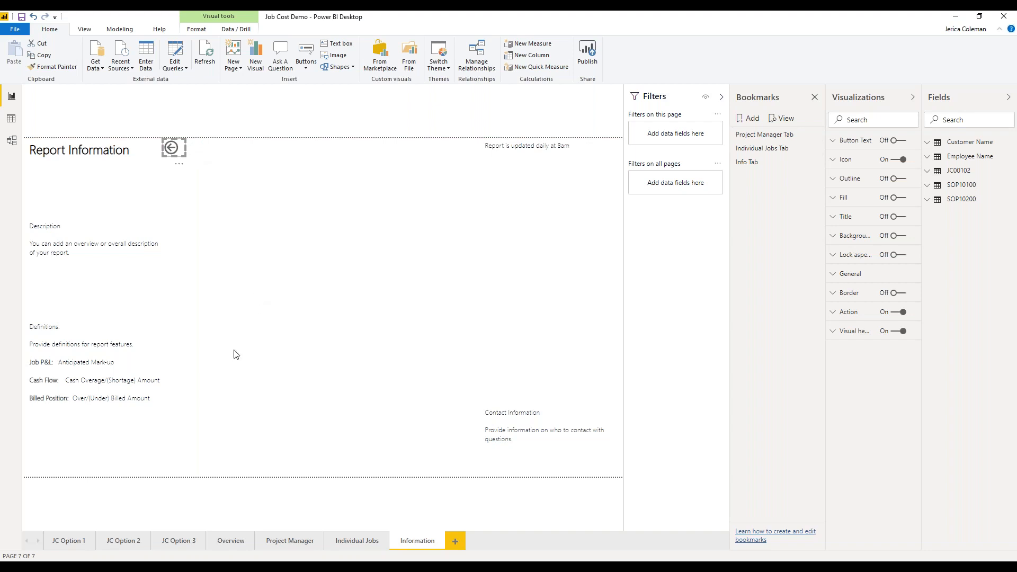
# - Test the Overview page's Project Manager button and return with the Project Manager page's Back button
pyautogui.click(224, 541)
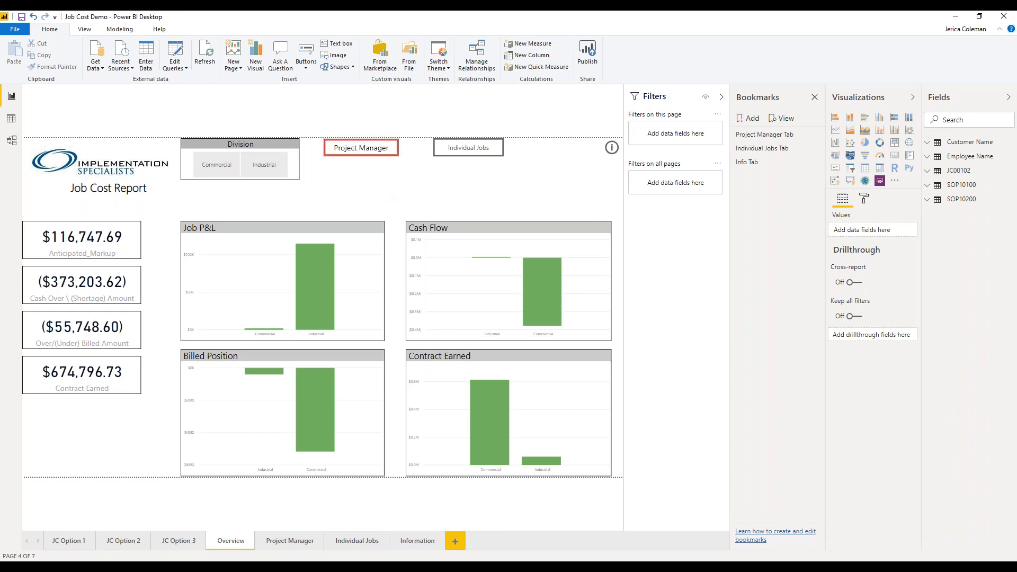
pyautogui.keyDown('ctrl'); pyautogui.click(364, 150); pyautogui.keyUp('ctrl')
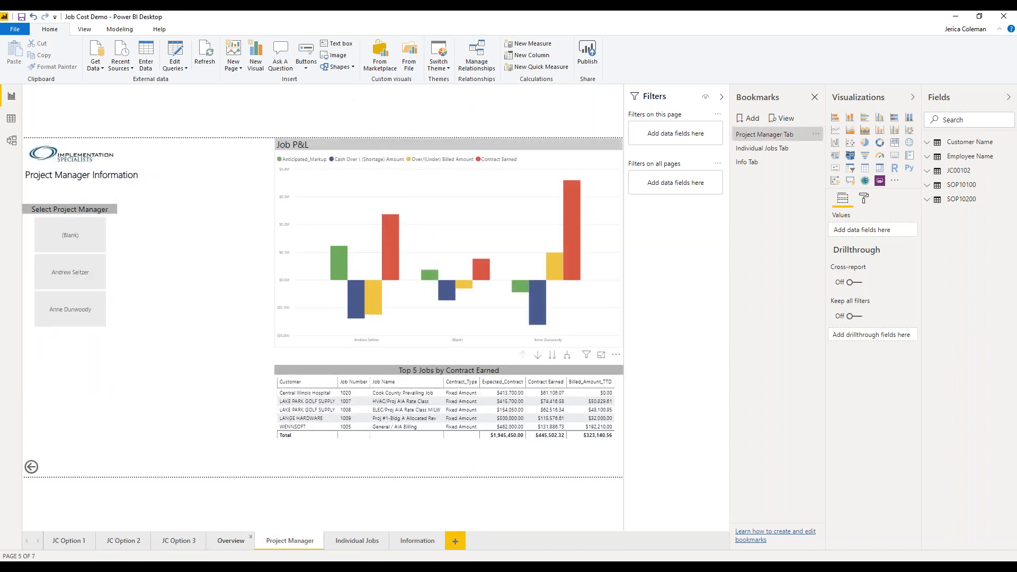
pyautogui.keyDown('ctrl'); pyautogui.click(31, 469); pyautogui.keyUp('ctrl')
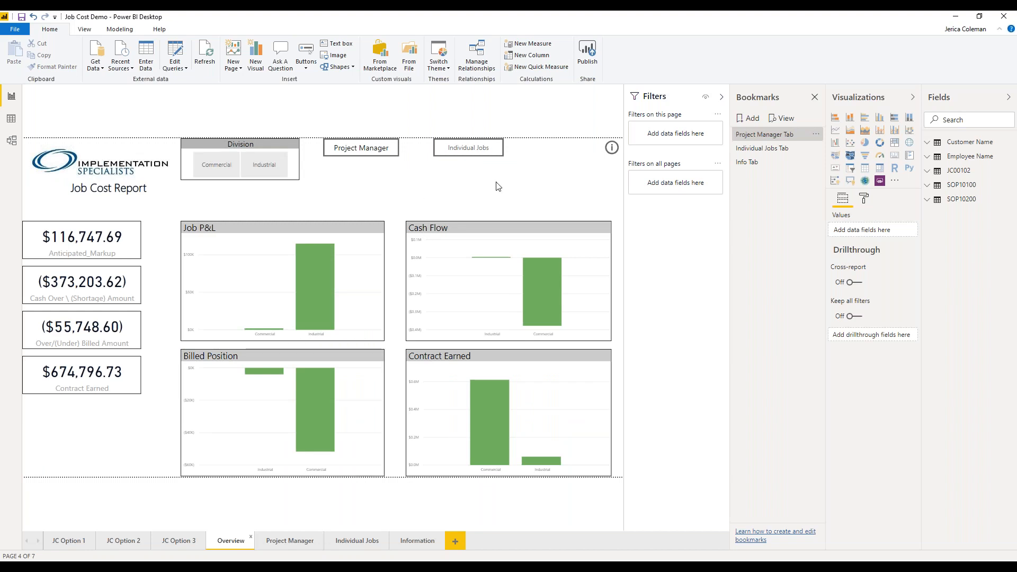
# - Turn on the Individual Jobs button's action, link it to the Individual Jobs Tab bookmark, and test it with the Back button
pyautogui.click(470, 152)
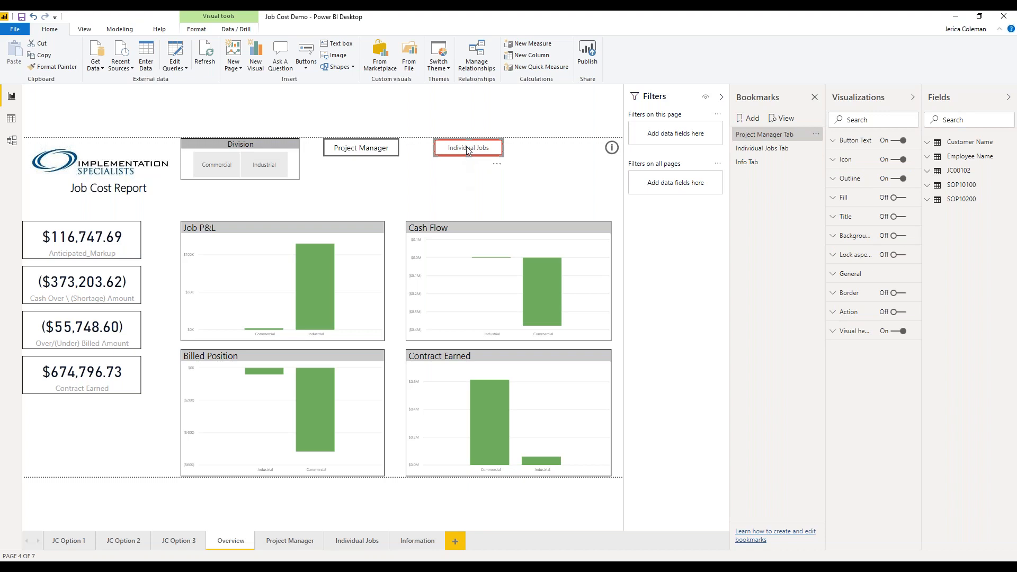
pyautogui.click(833, 312)
pyautogui.click(899, 314)
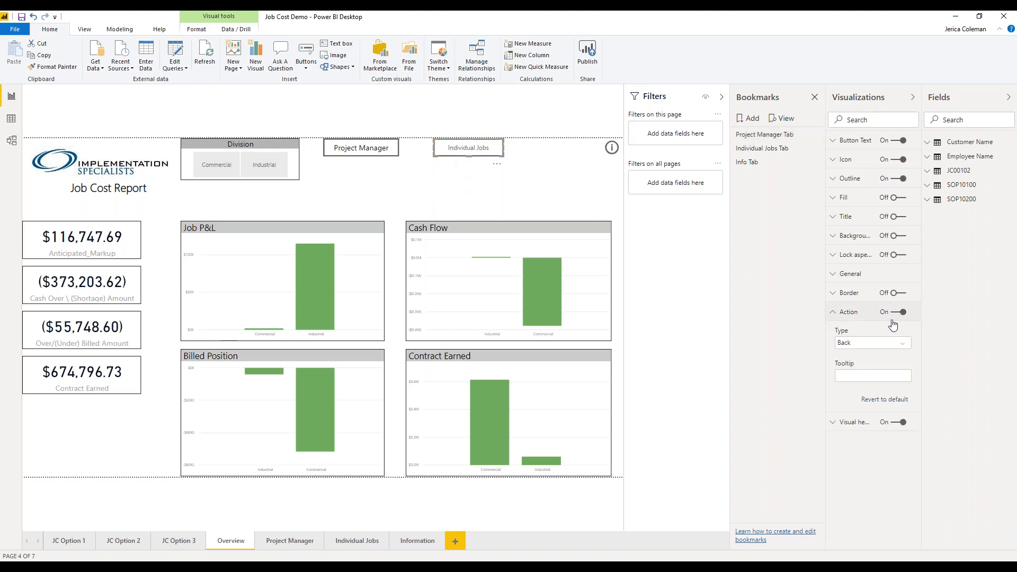
pyautogui.click(905, 344)
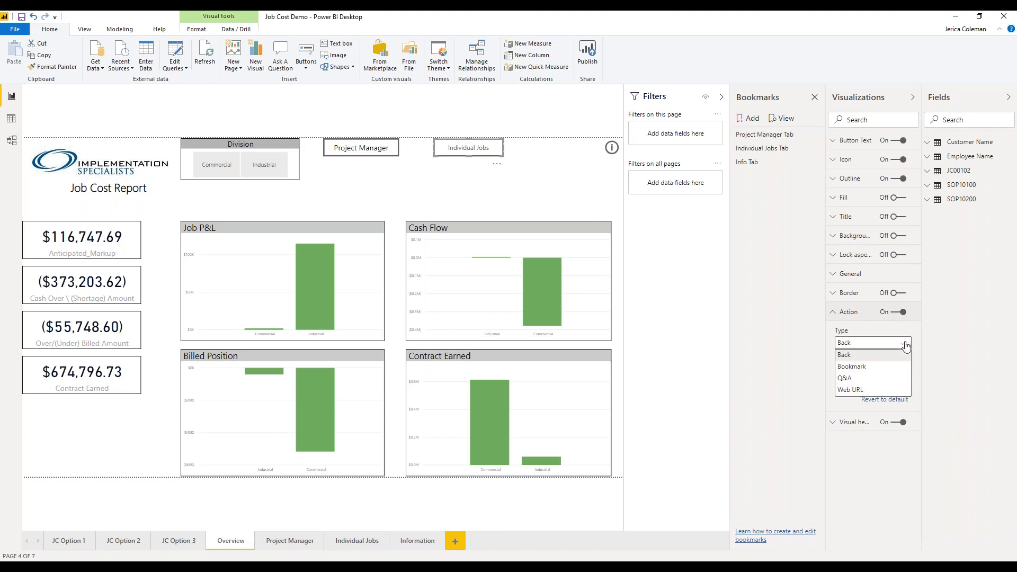
pyautogui.click(864, 371)
pyautogui.click(870, 377)
pyautogui.click(861, 411)
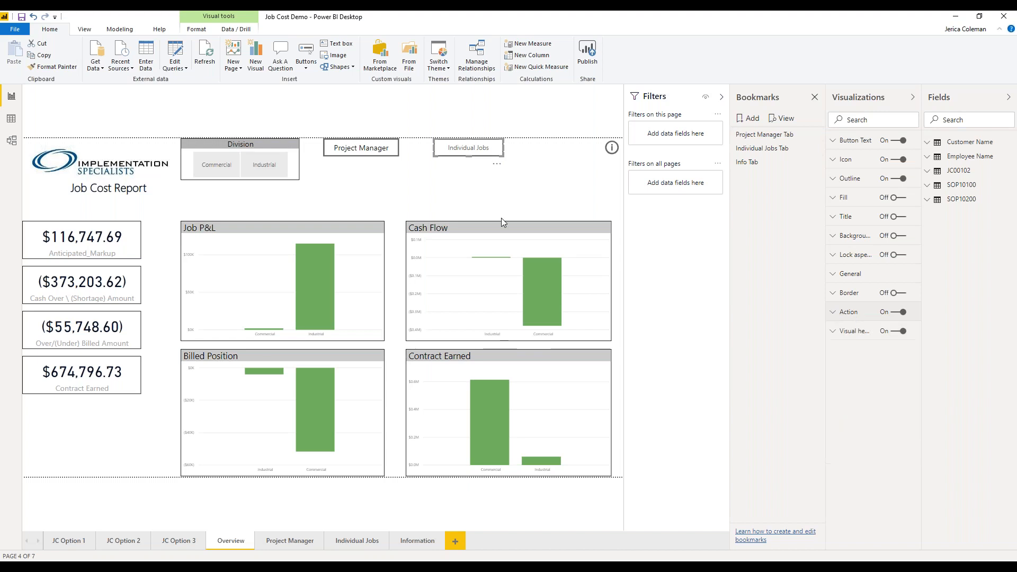
pyautogui.click(429, 199)
pyautogui.keyDown('ctrl'); pyautogui.click(462, 153); pyautogui.keyUp('ctrl')
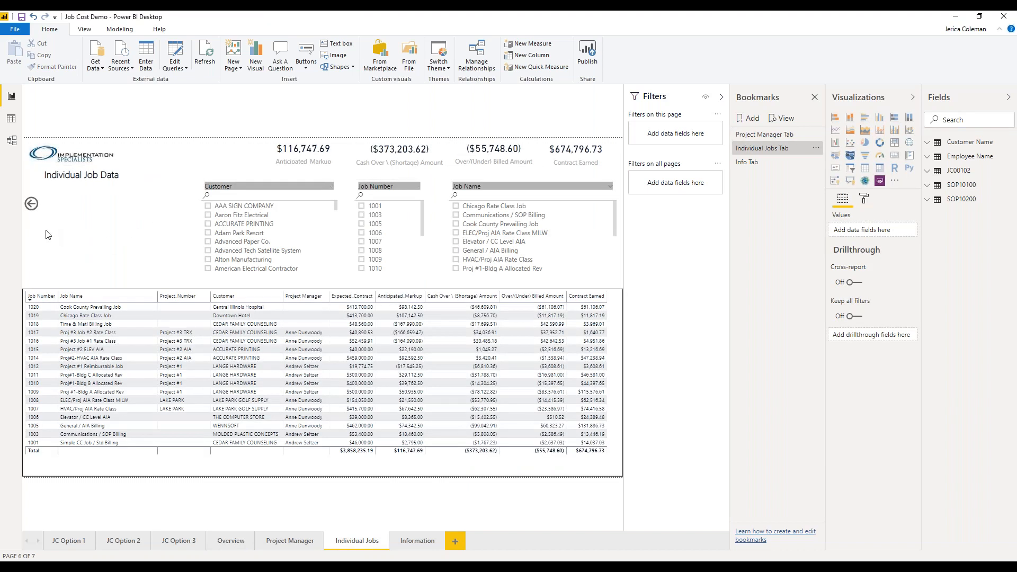
pyautogui.keyDown('ctrl'); pyautogui.click(31, 205); pyautogui.keyUp('ctrl')
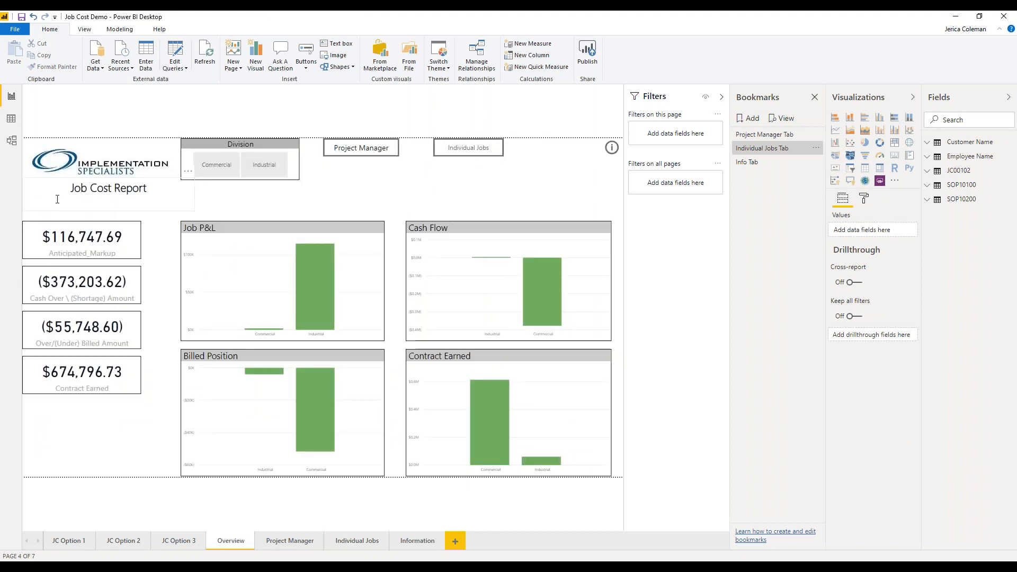
# - Turn on the Information button's action, link it to the Info Tab bookmark, and test it with the Back button
pyautogui.click(613, 150)
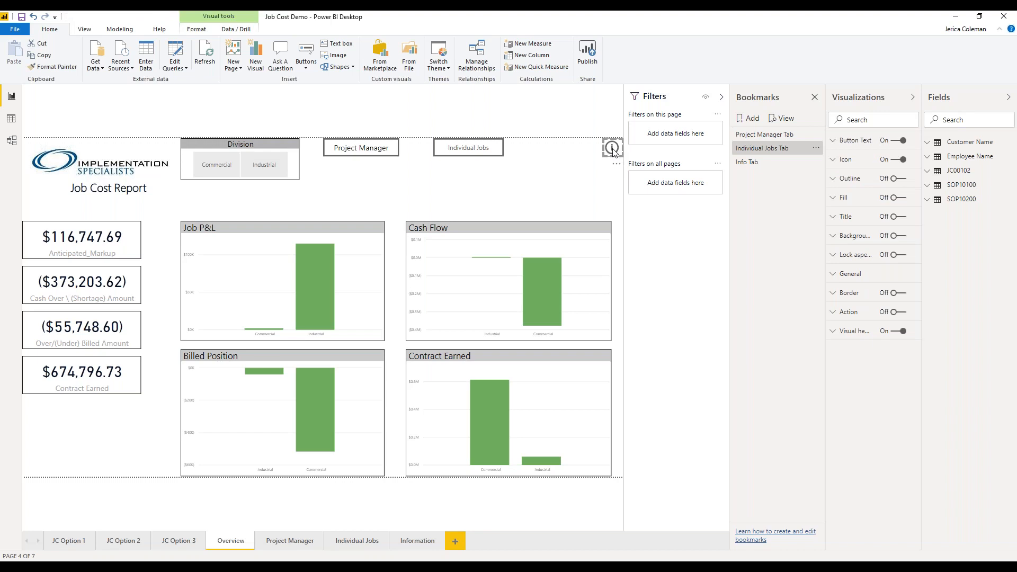
pyautogui.click(833, 313)
pyautogui.click(893, 312)
pyautogui.click(853, 344)
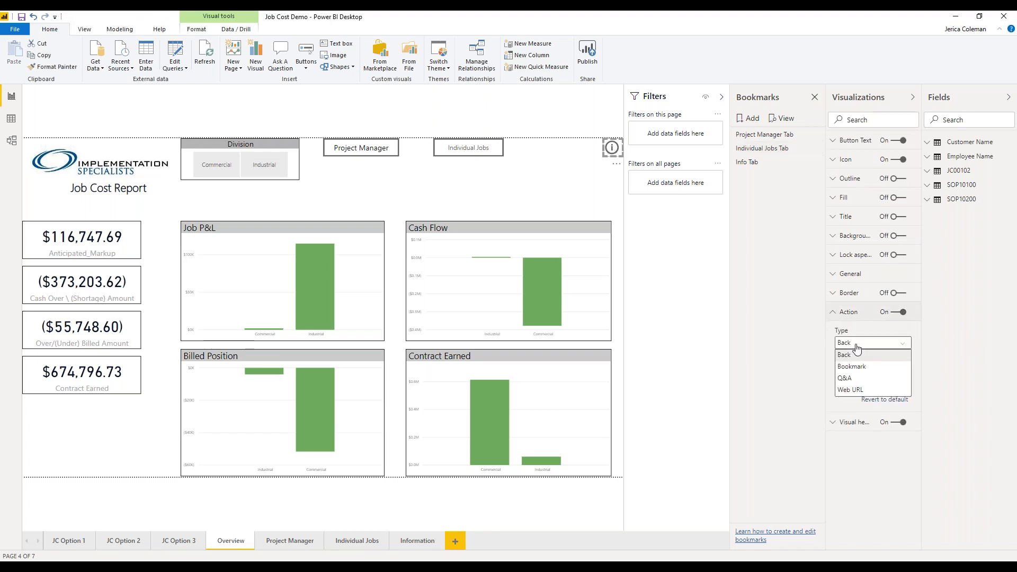
pyautogui.click(853, 364)
pyautogui.click(861, 377)
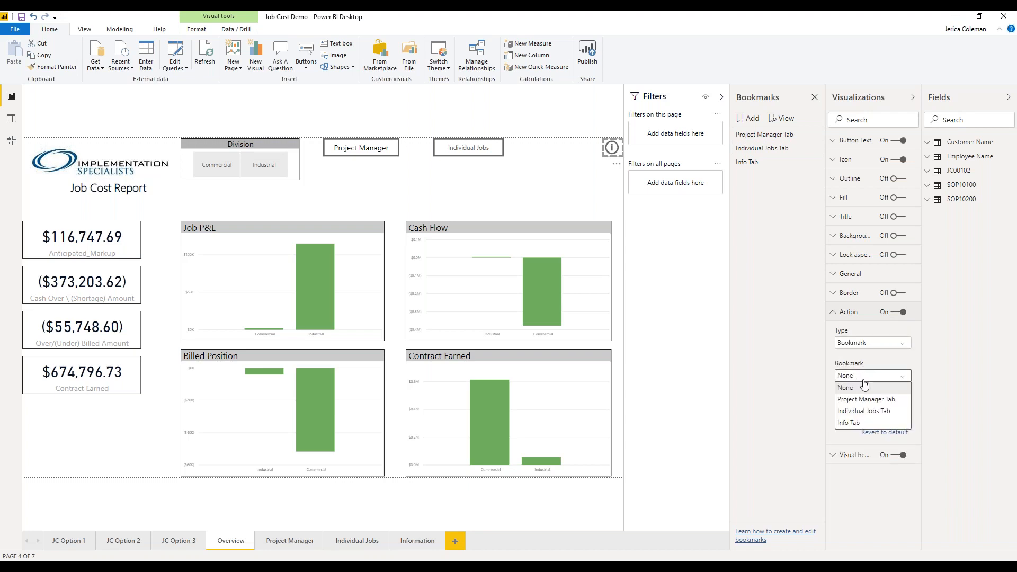
pyautogui.click(847, 423)
pyautogui.click(559, 186)
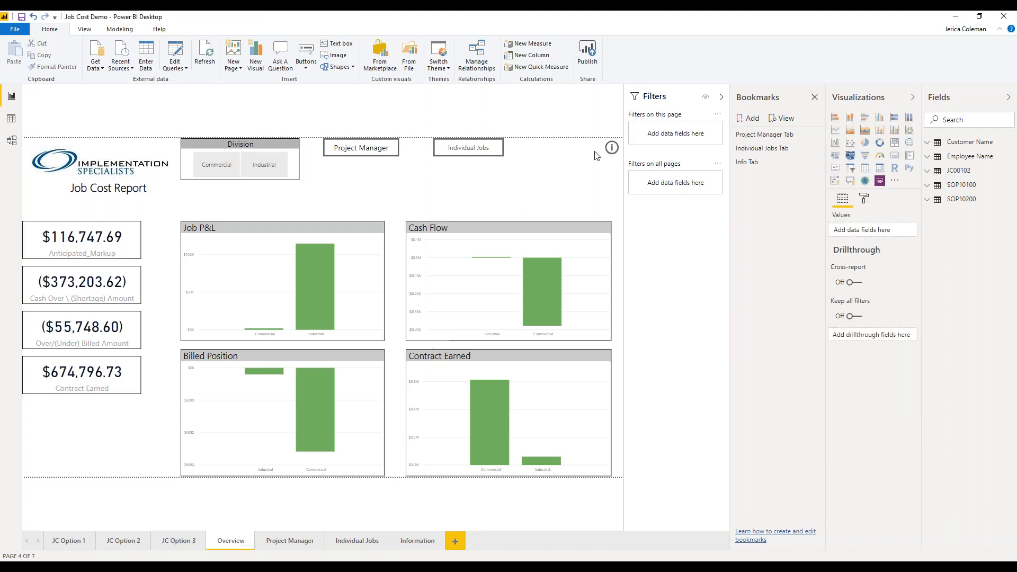
pyautogui.keyDown('ctrl'); pyautogui.click(612, 149); pyautogui.keyUp('ctrl')
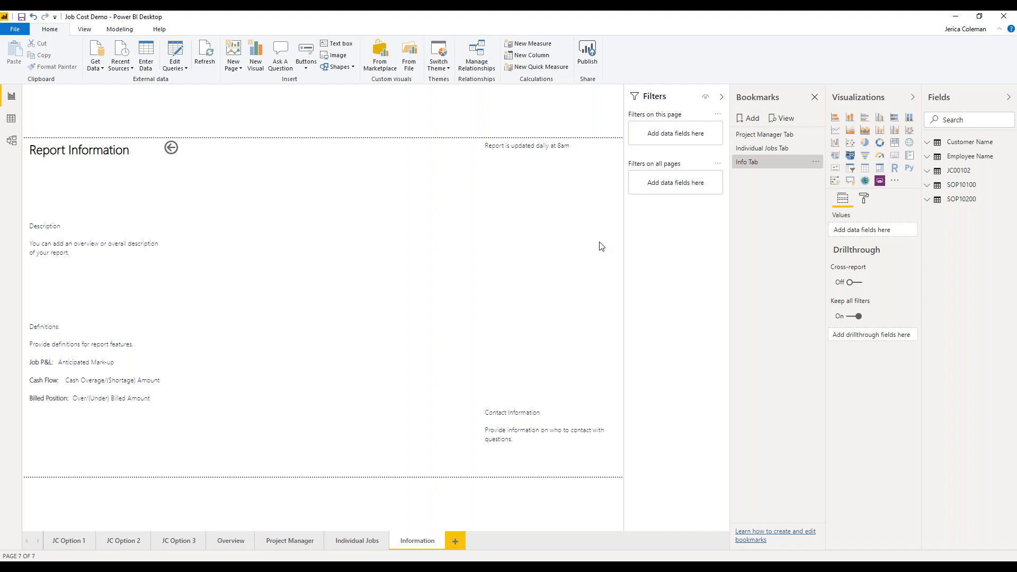
pyautogui.keyDown('ctrl'); pyautogui.click(171, 148); pyautogui.keyUp('ctrl')
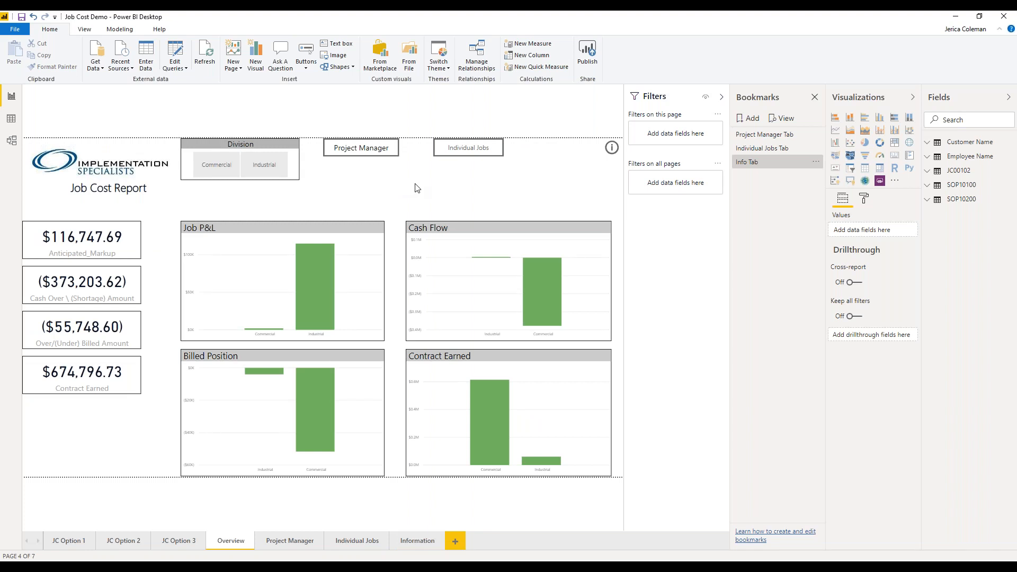
# - Insert a Q&A button on the Overview page and fit it directly below the Information button at the page's right edge
pyautogui.click(309, 68)
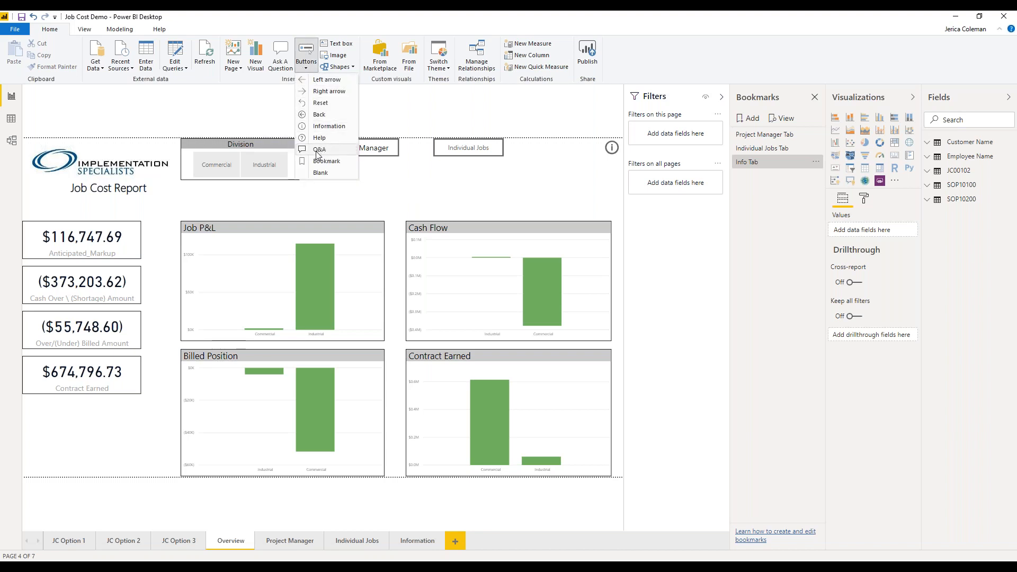
pyautogui.click(318, 151)
pyautogui.moveTo(49, 145); pyautogui.dragTo(585, 170)
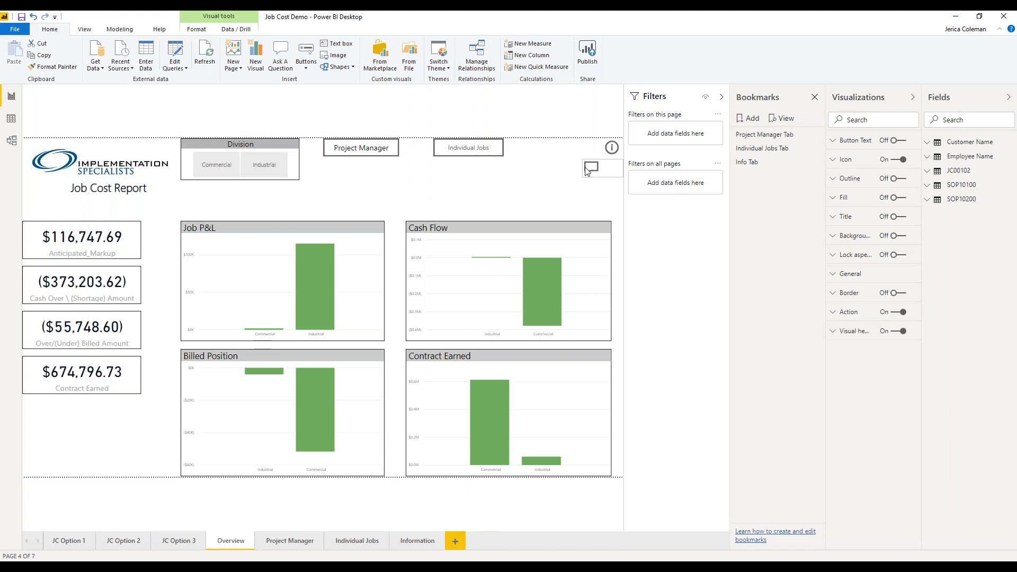
pyautogui.click(609, 168)
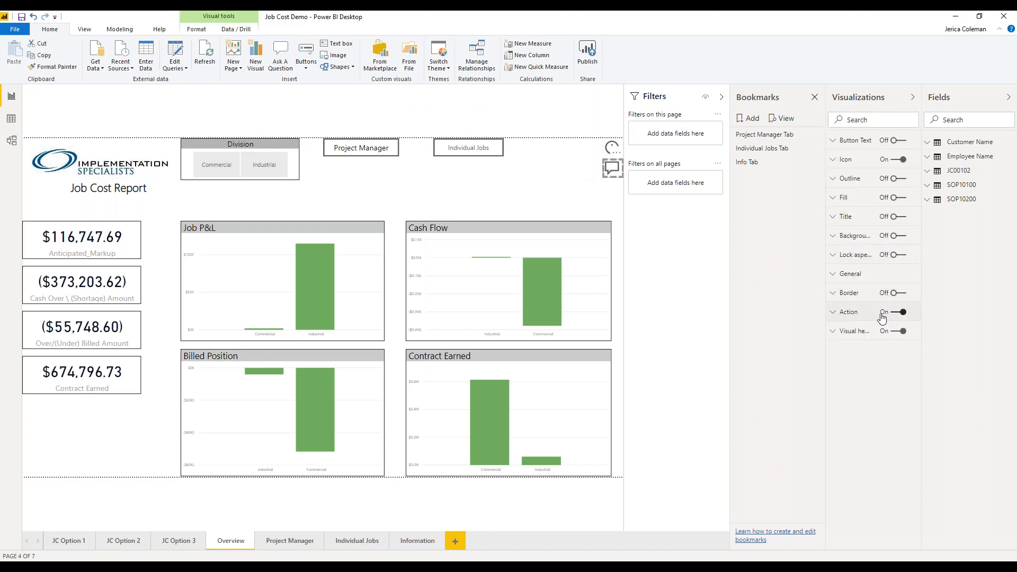
# - Check the Q&A button's action type and test the button by opening its question window
pyautogui.click(835, 315)
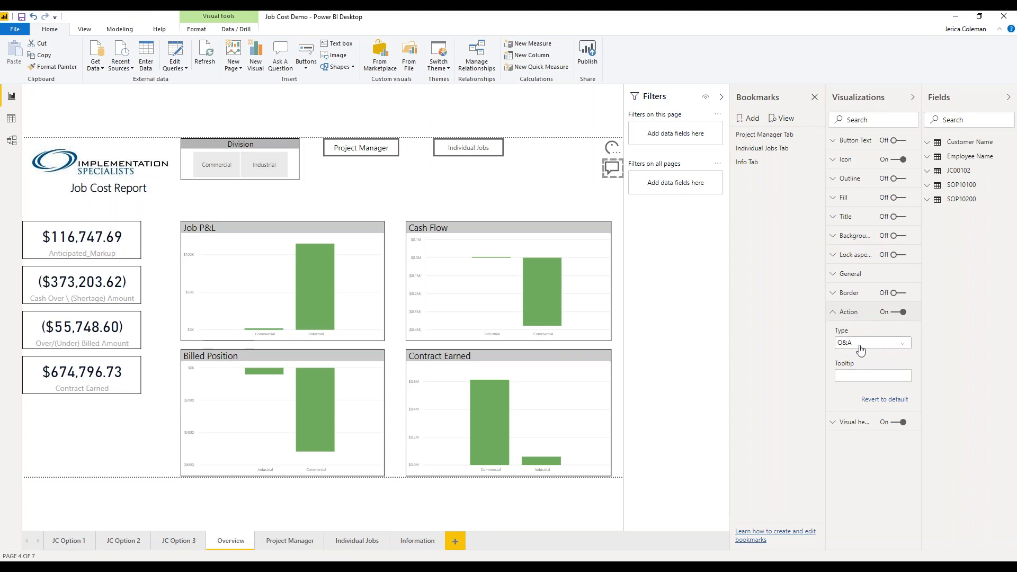
pyautogui.click(836, 315)
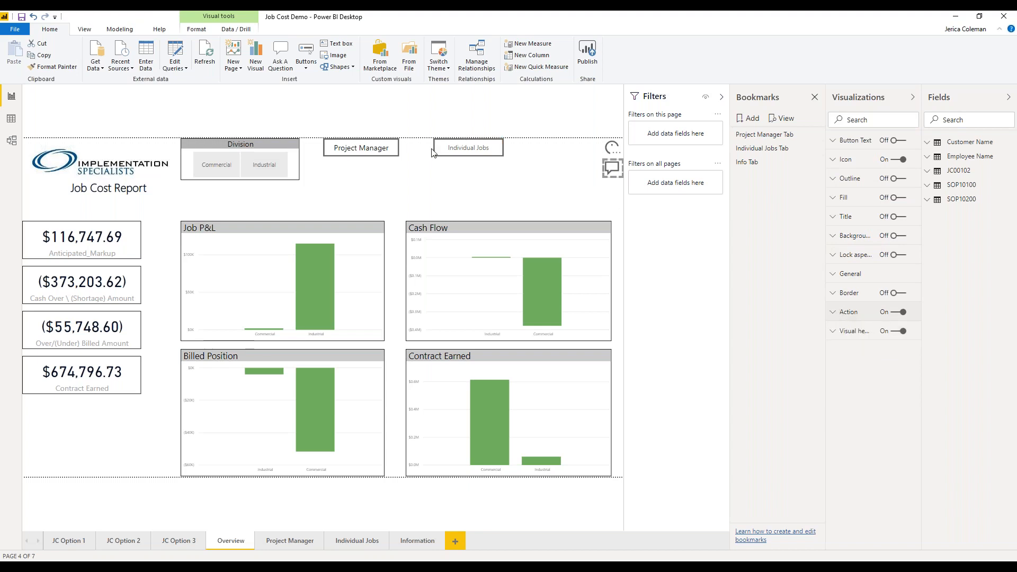
pyautogui.click(505, 188)
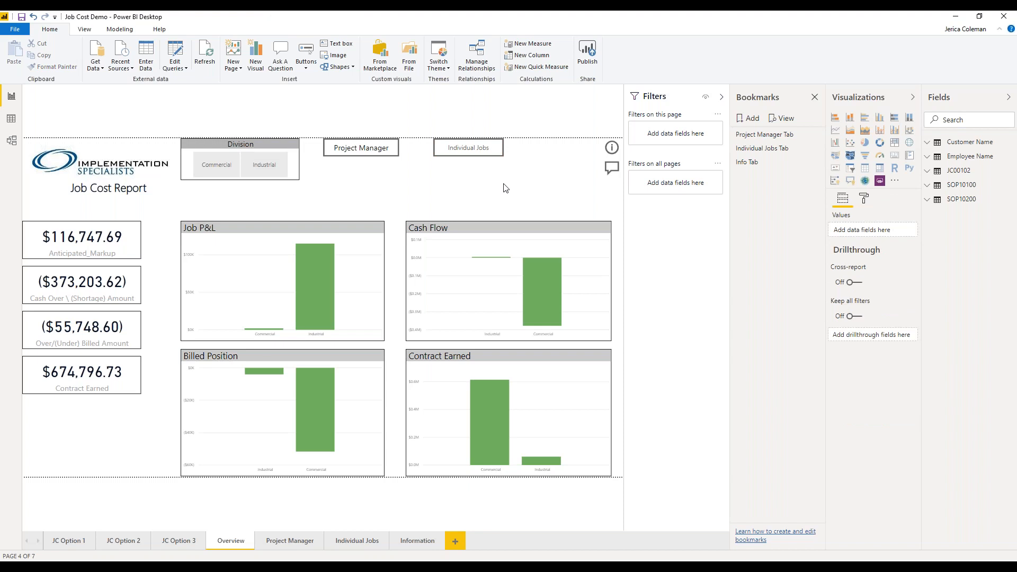
pyautogui.keyDown('ctrl'); pyautogui.click(611, 169); pyautogui.keyUp('ctrl')
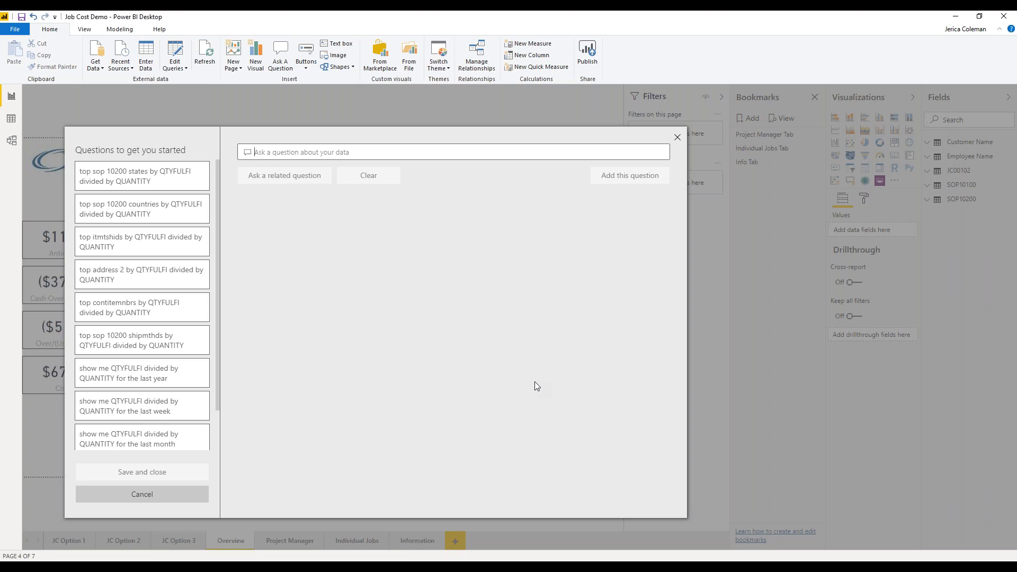
# - Ask the Q&A window for "sales balance by customer" and shorten the question to "sales balance"
pyautogui.write('sales balanc')
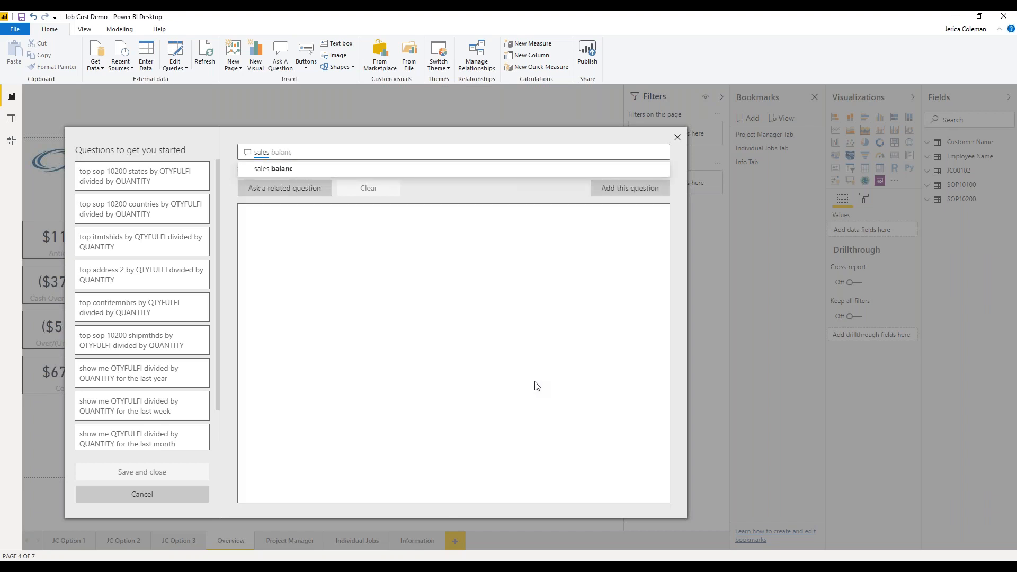
pyautogui.write('e')
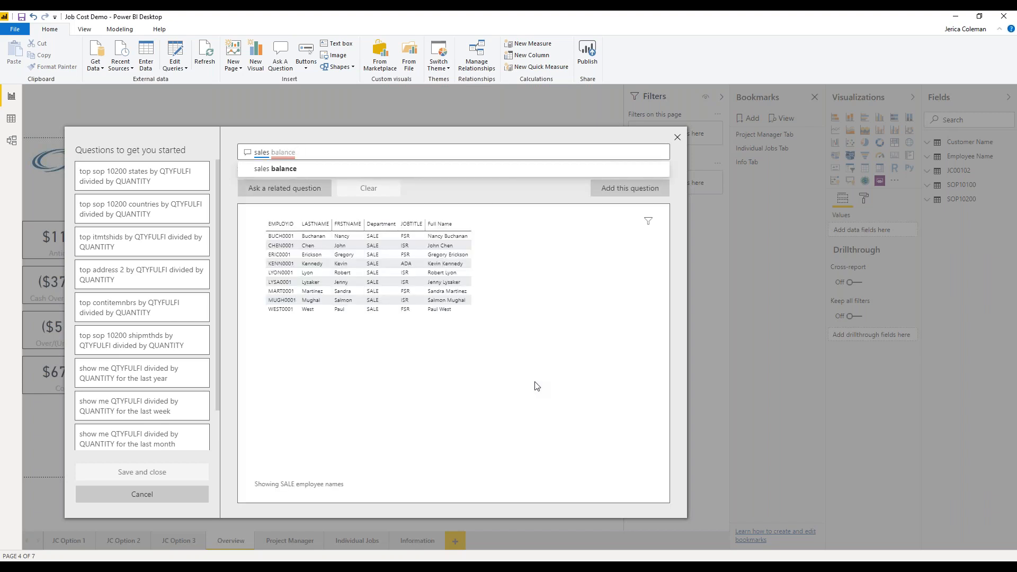
pyautogui.write(' by customer')
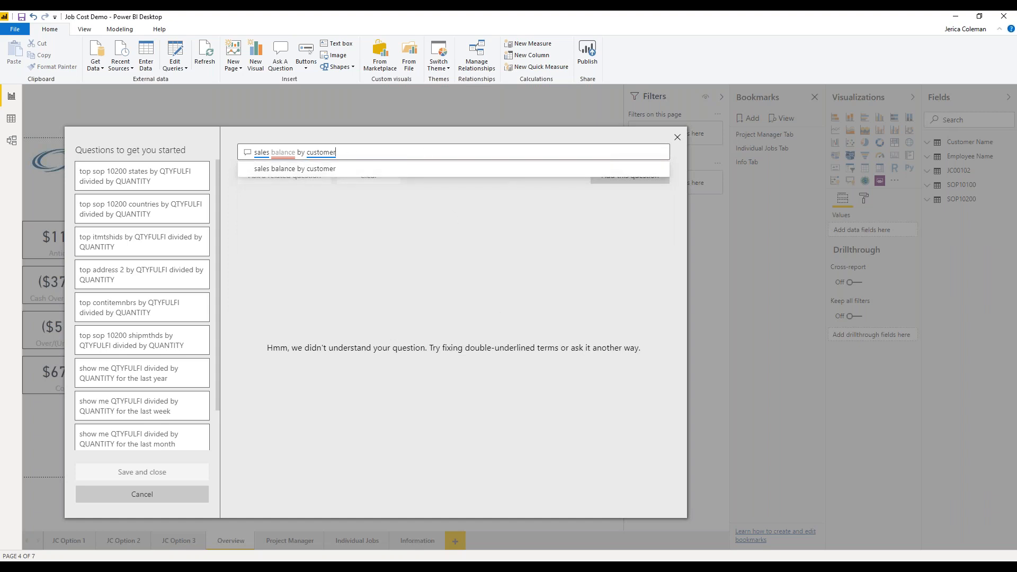
pyautogui.press('BackSpace')
pyautogui.press('BackSpace')
pyautogui.press('BackSpace')
pyautogui.press('BackSpace')
pyautogui.press('BackSpace')
pyautogui.press('BackSpace')
pyautogui.press('BackSpace')
pyautogui.press('BackSpace')
pyautogui.press('BackSpace')
pyautogui.press('BackSpace')
pyautogui.press('BackSpace')
pyautogui.press('BackSpace')
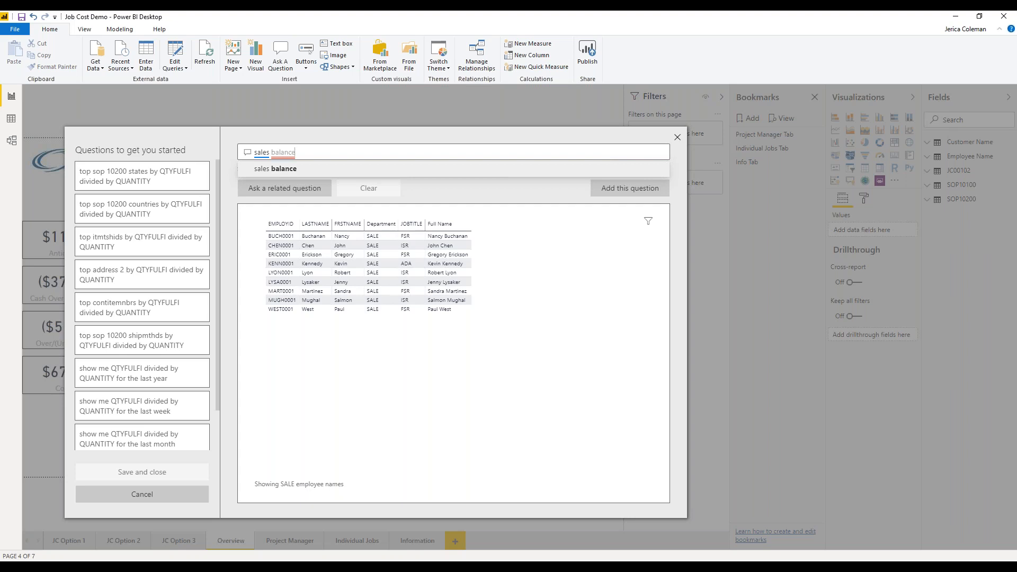
# - Try the suggested question "show me QTYFULFI divided by QUANTITY for the last week" and close the Q&A window
pyautogui.scroll(-1, 146, 365)
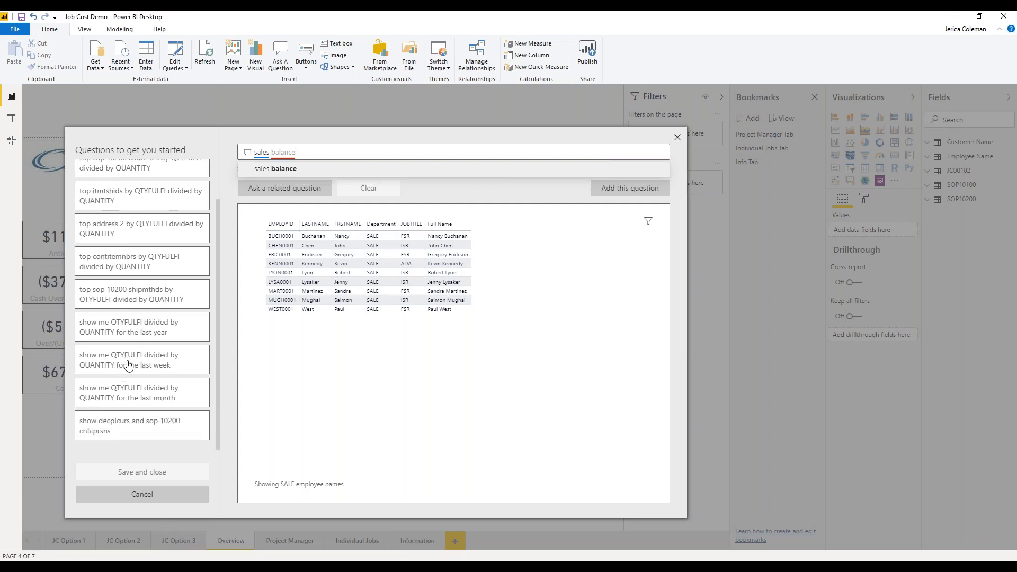
pyautogui.click(134, 362)
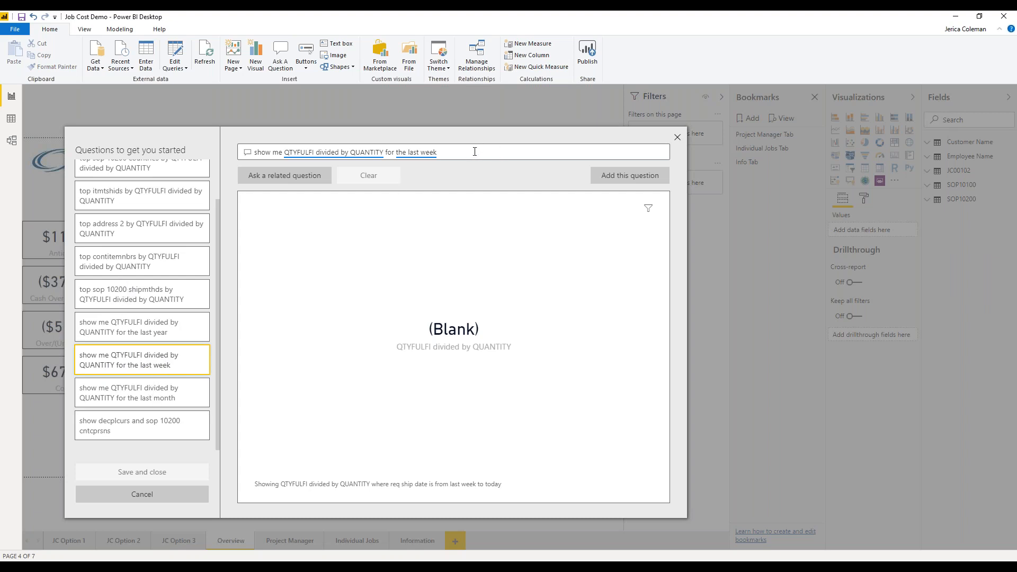
pyautogui.click(678, 139)
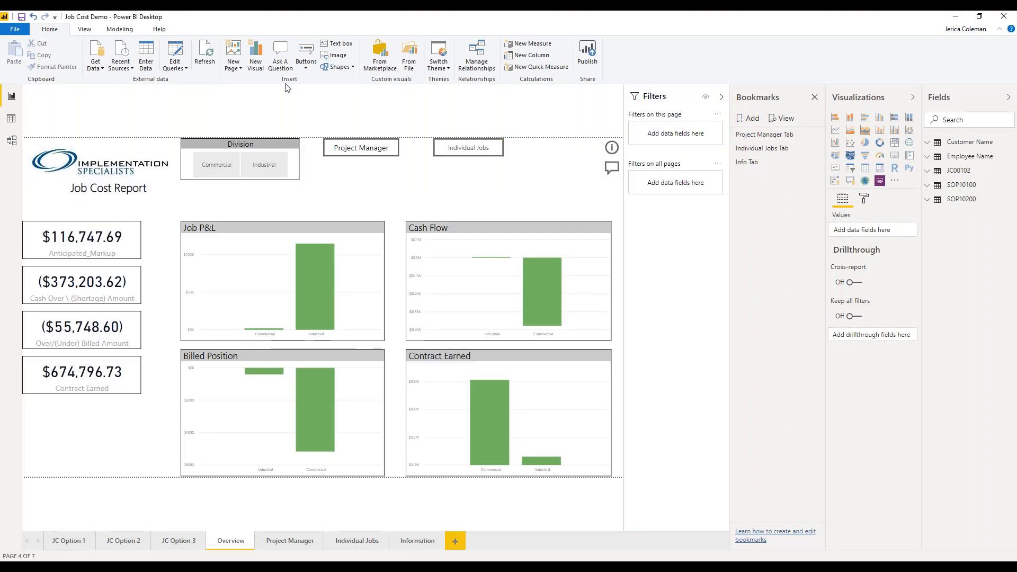
# - Insert another Information button on the Overview page and place it just above the Cash Flow chart
pyautogui.click(306, 67)
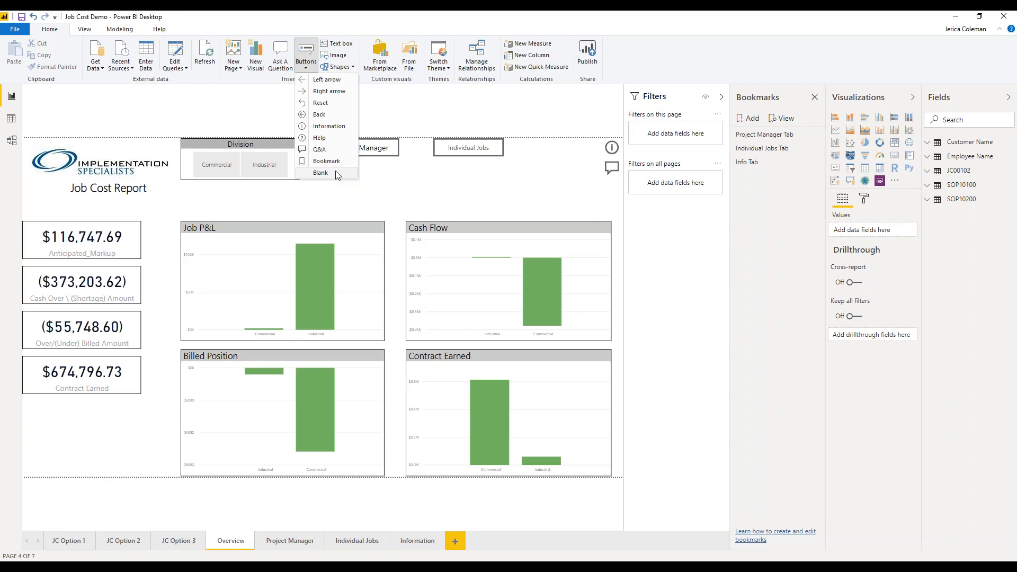
pyautogui.click(322, 130)
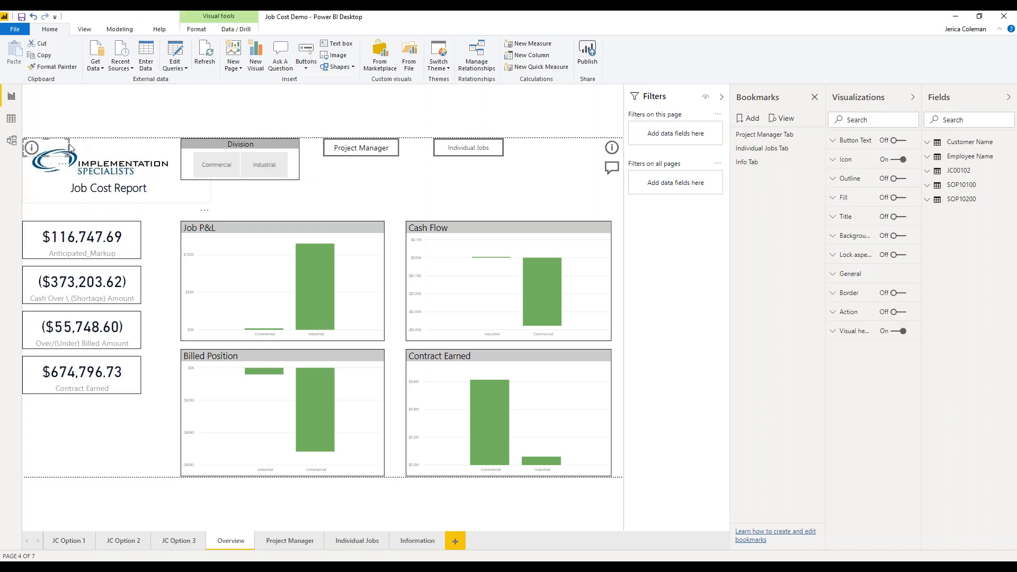
pyautogui.moveTo(53, 148); pyautogui.dragTo(538, 207)
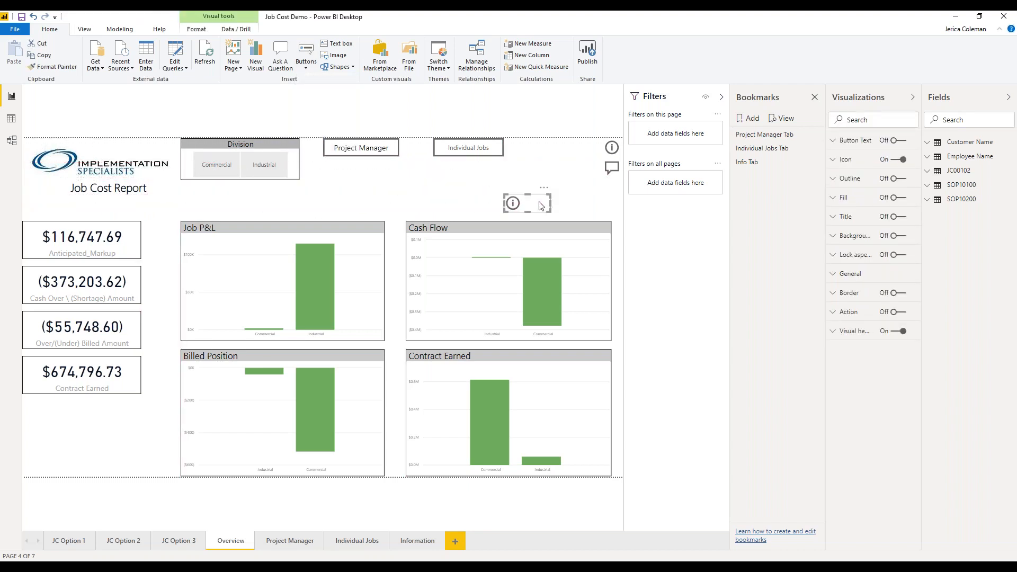
pyautogui.click(469, 566)
pyautogui.moveTo(929, 422); pyautogui.dragTo(855, 426)
pyautogui.hotkey('ctrl', 'c')
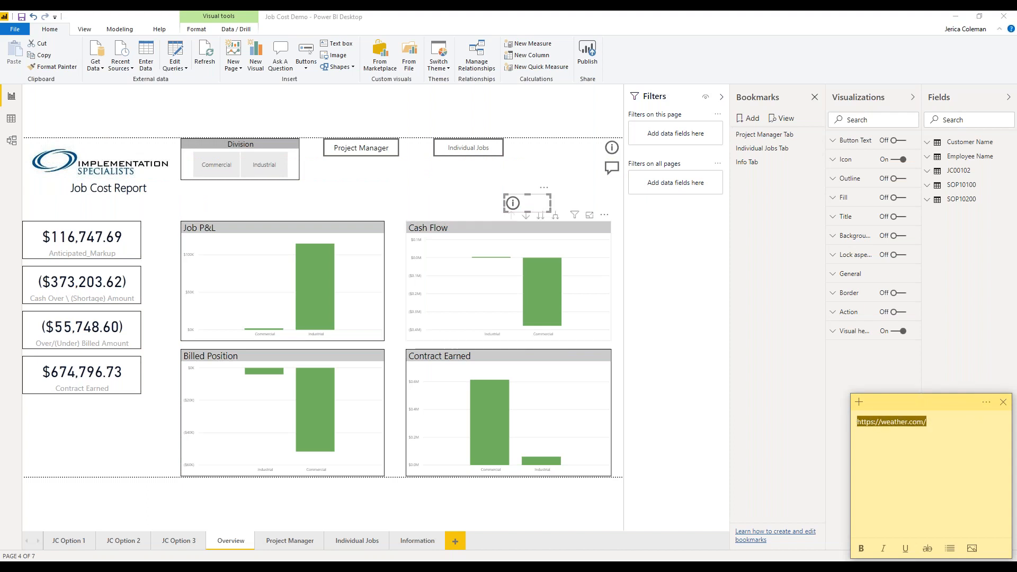
# - Turn on the new button's text, set it to "See Weather", and resize the button's width to fit it
pyautogui.click(548, 207)
pyautogui.moveTo(548, 207); pyautogui.dragTo(588, 209)
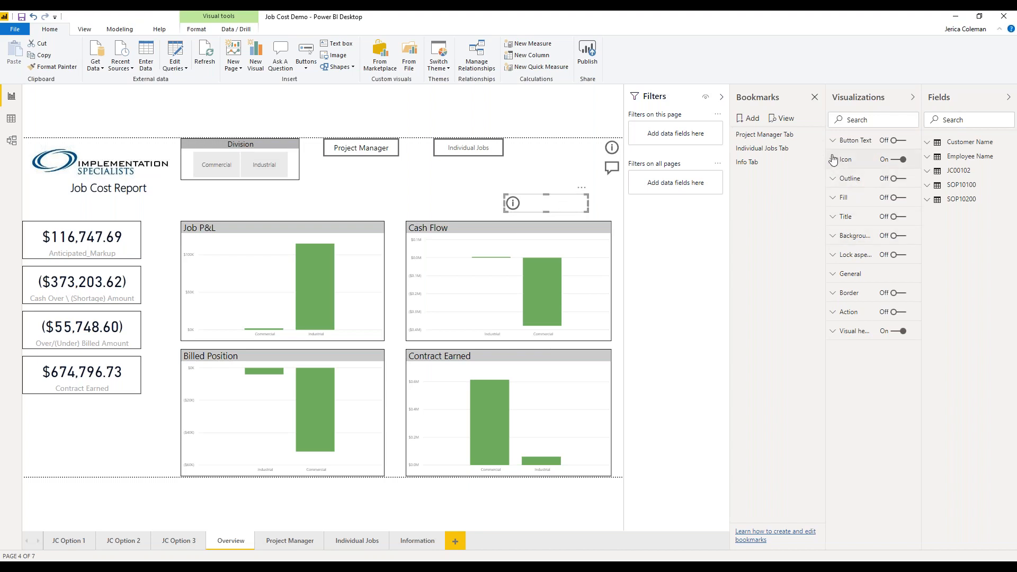
pyautogui.click(895, 141)
pyautogui.click(832, 141)
pyautogui.click(872, 192)
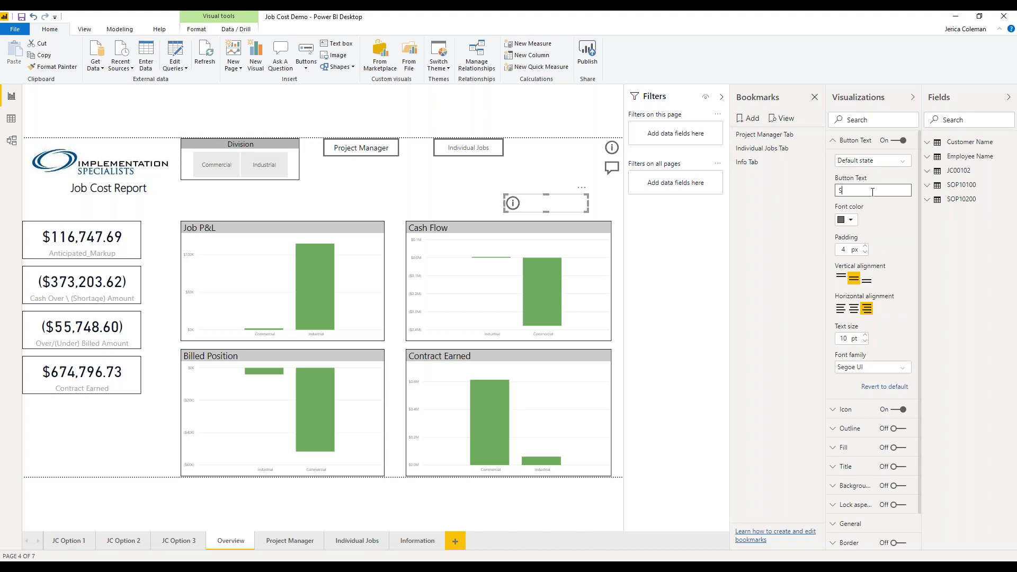
pyautogui.write('See Weather')
pyautogui.moveTo(504, 203); pyautogui.dragTo(530, 203)
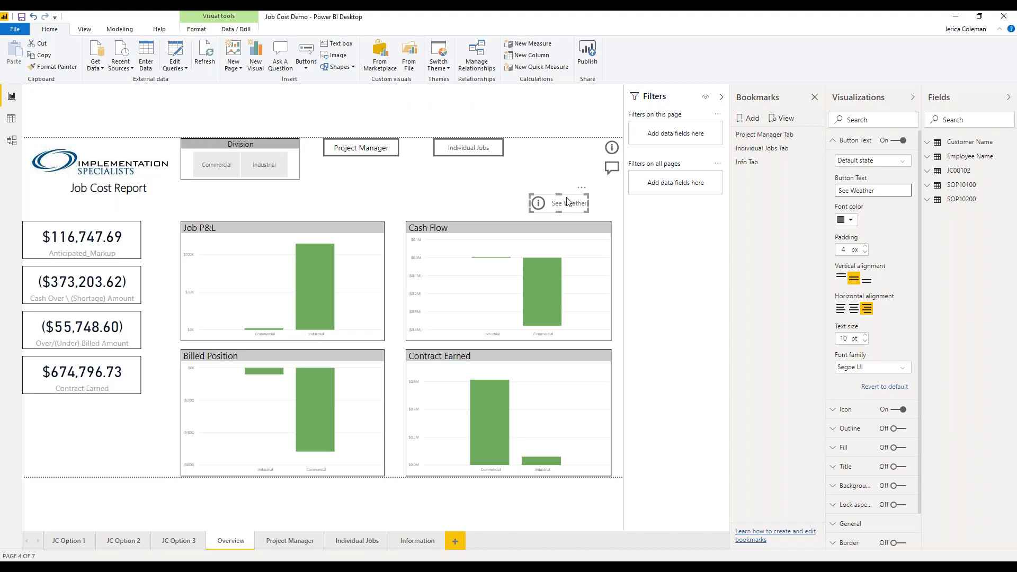
pyautogui.click(832, 141)
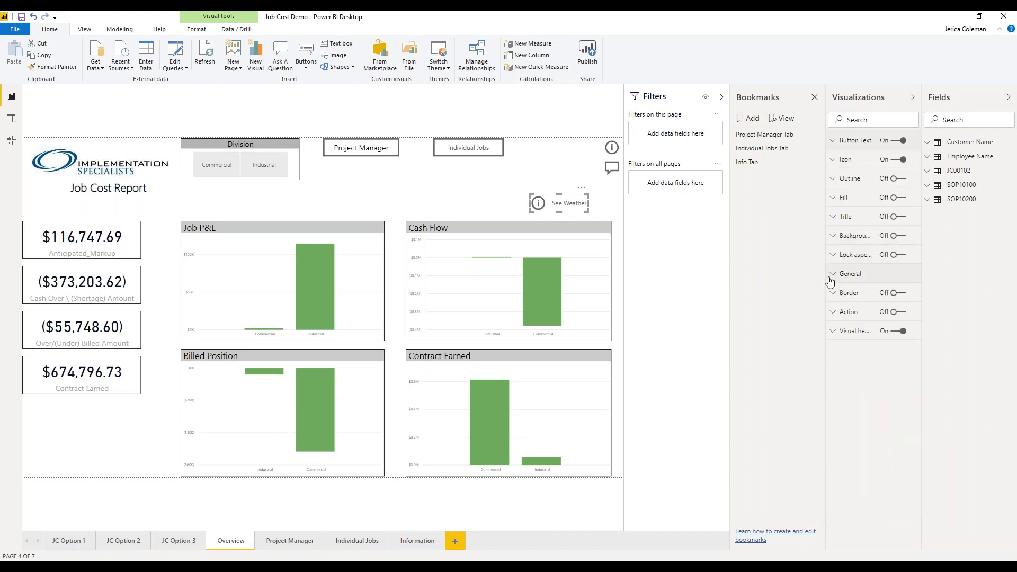
pyautogui.click(833, 312)
pyautogui.click(900, 312)
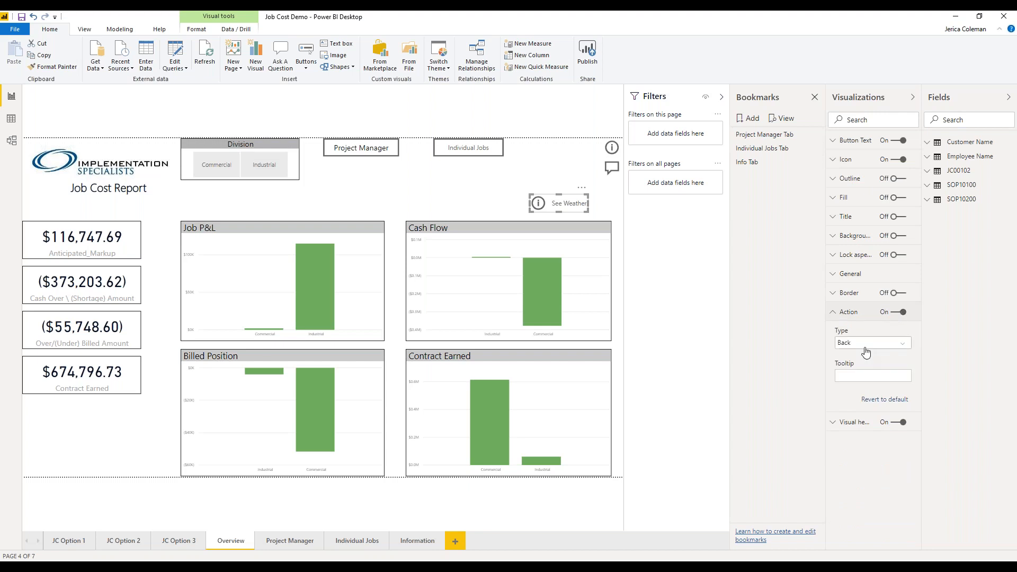
pyautogui.click(866, 343)
pyautogui.click(852, 400)
pyautogui.click(861, 375)
pyautogui.hotkey('ctrl', 'v')
pyautogui.click(867, 405)
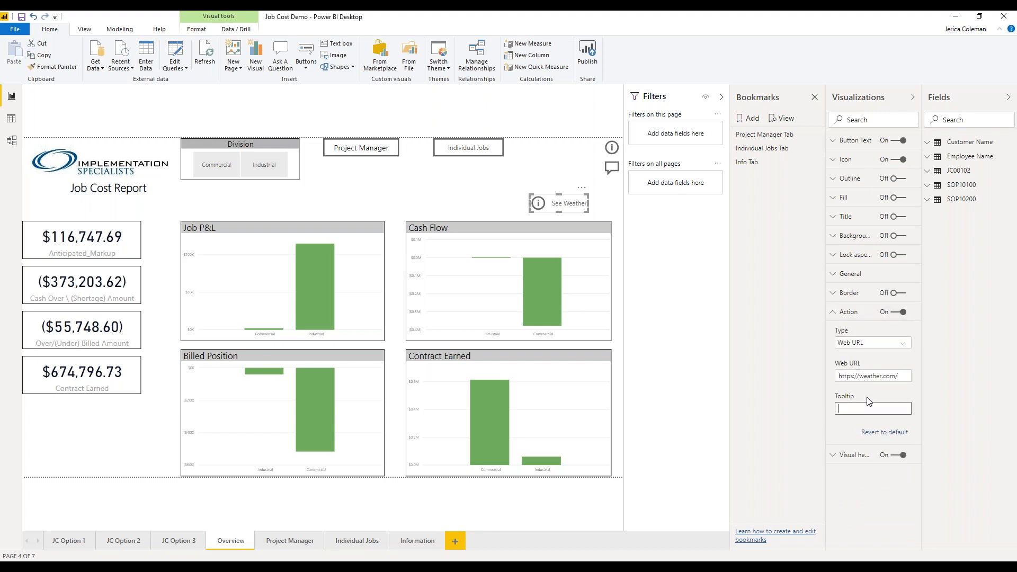
# - Move the See Weather button to the page's right edge below the Q&A button, test its link, and return to the Job Cost Demo report
pyautogui.click(425, 183)
pyautogui.moveTo(555, 205); pyautogui.dragTo(601, 204)
pyautogui.keyDown('ctrl'); pyautogui.click(601, 204); pyautogui.keyUp('ctrl')
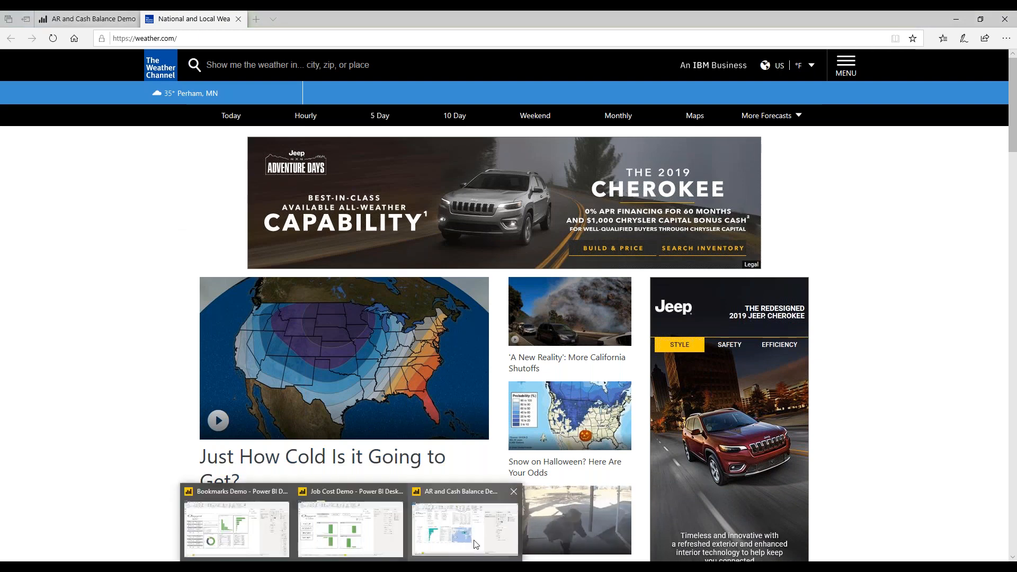
pyautogui.click(403, 548)
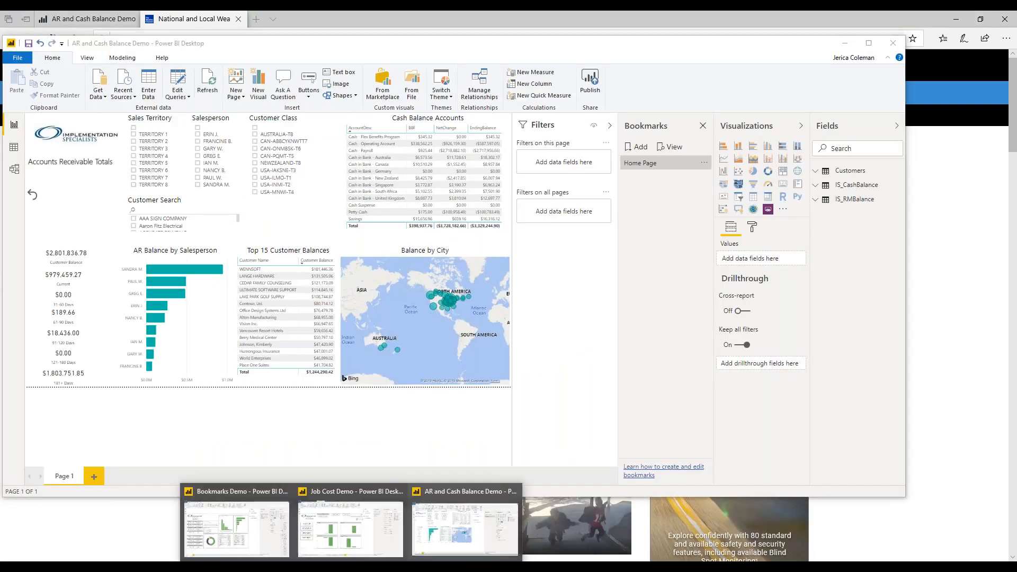
pyautogui.click(352, 530)
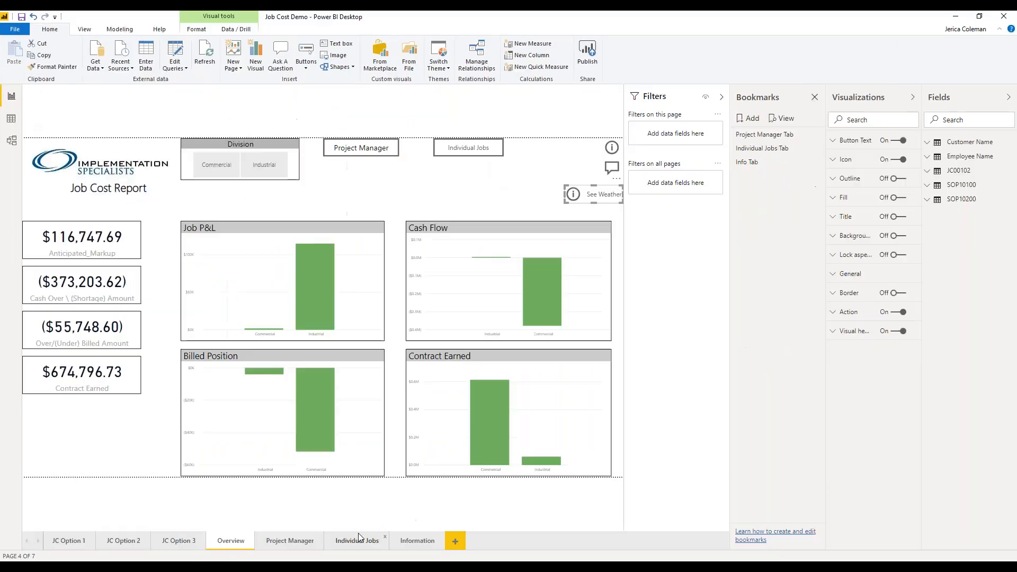
# - Insert a Bookmark button below the Project Manager button and delete it again
pyautogui.click(449, 186)
pyautogui.click(309, 67)
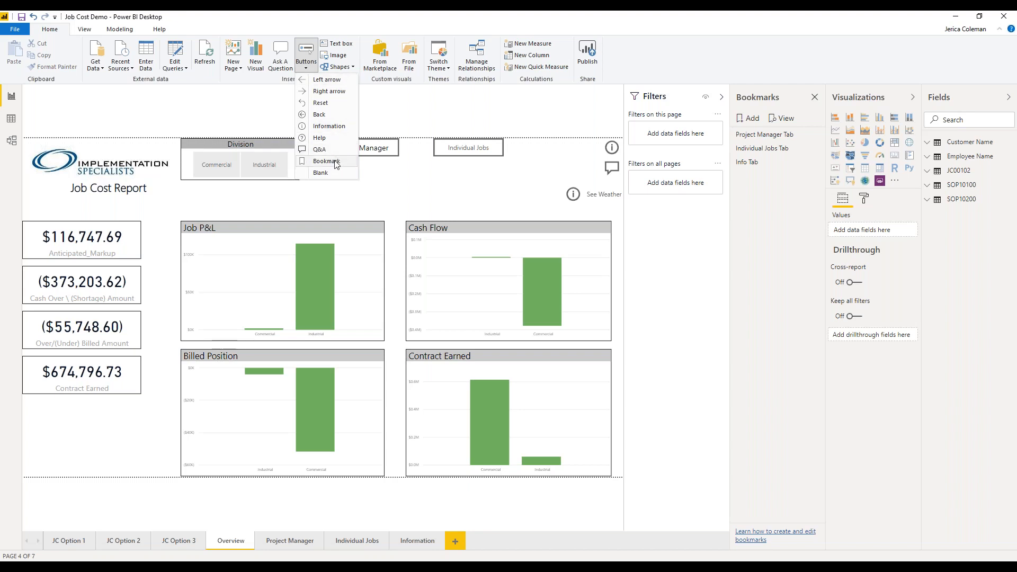
pyautogui.click(327, 161)
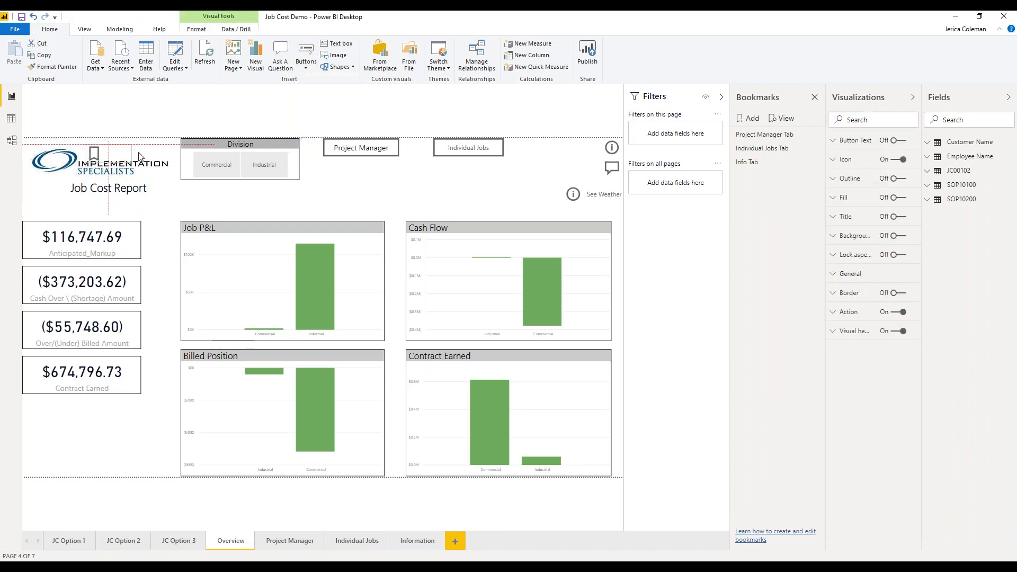
pyautogui.moveTo(384, 198); pyautogui.dragTo(359, 181)
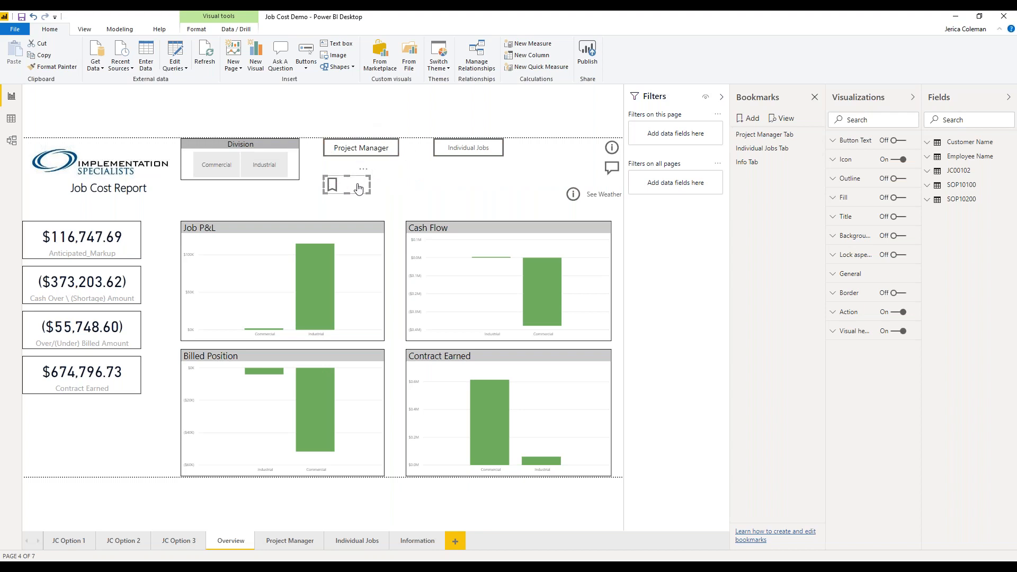
pyautogui.press('Delete')
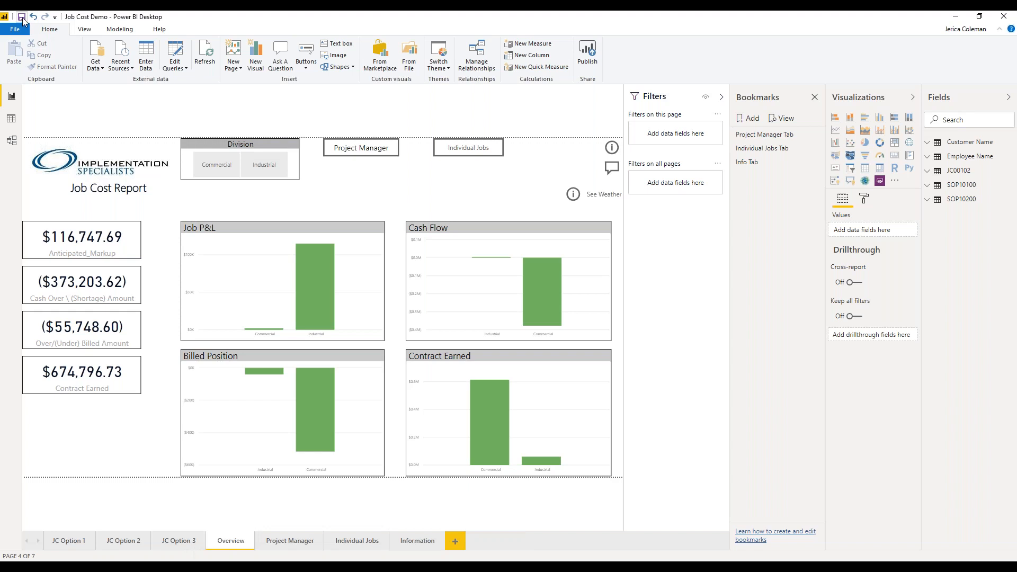
# - Switch to the Bookmarks Demo report, add COUNTRY from SOP10100 as a page filter, and select Australia
pyautogui.click(360, 566)
pyautogui.moveTo(350, 566)
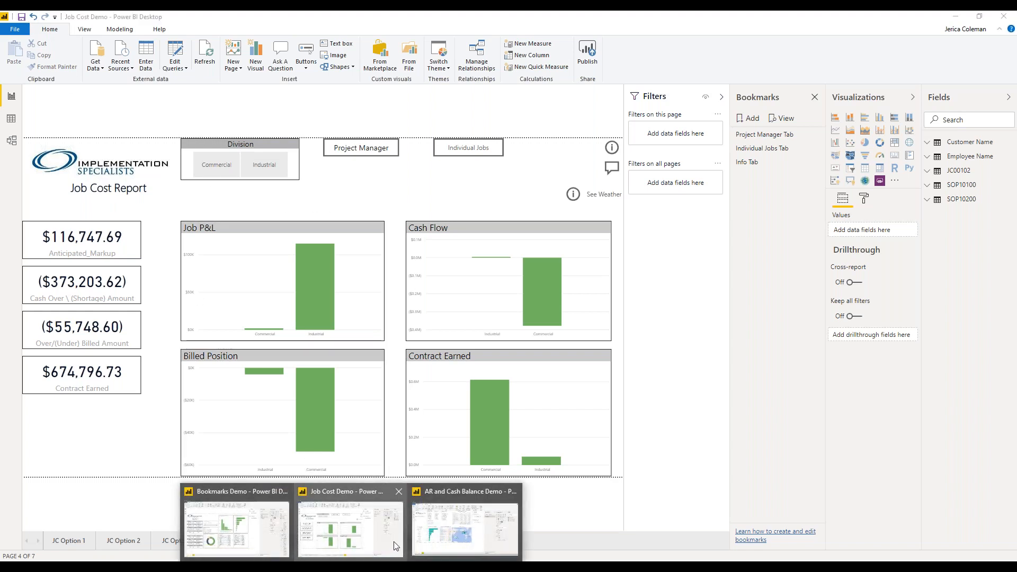
pyautogui.click(273, 539)
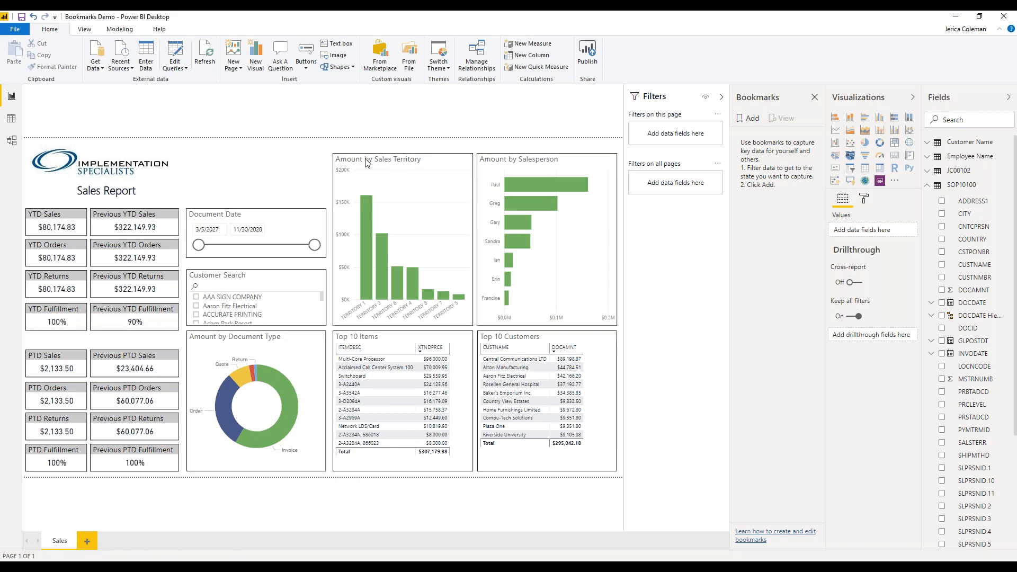
pyautogui.moveTo(971, 239); pyautogui.dragTo(678, 136)
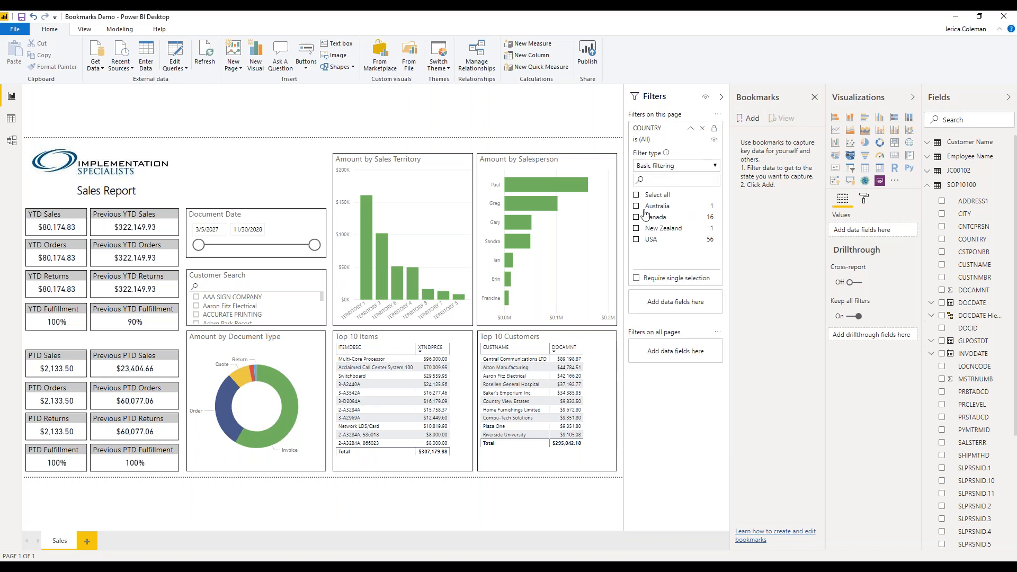
pyautogui.click(636, 206)
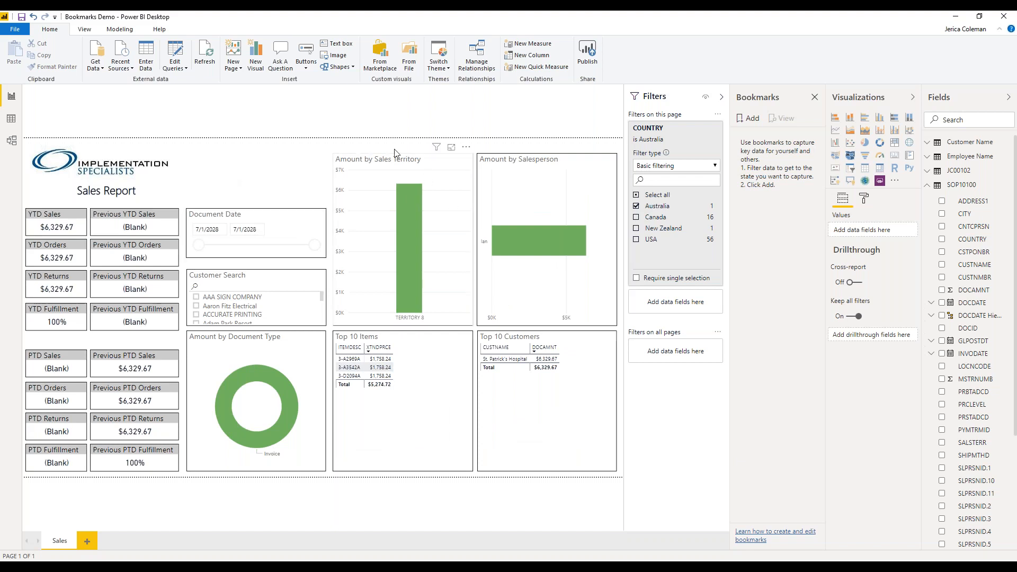
# - Add a bookmark of the filtered Sales page and name it Australia
pyautogui.click(745, 117)
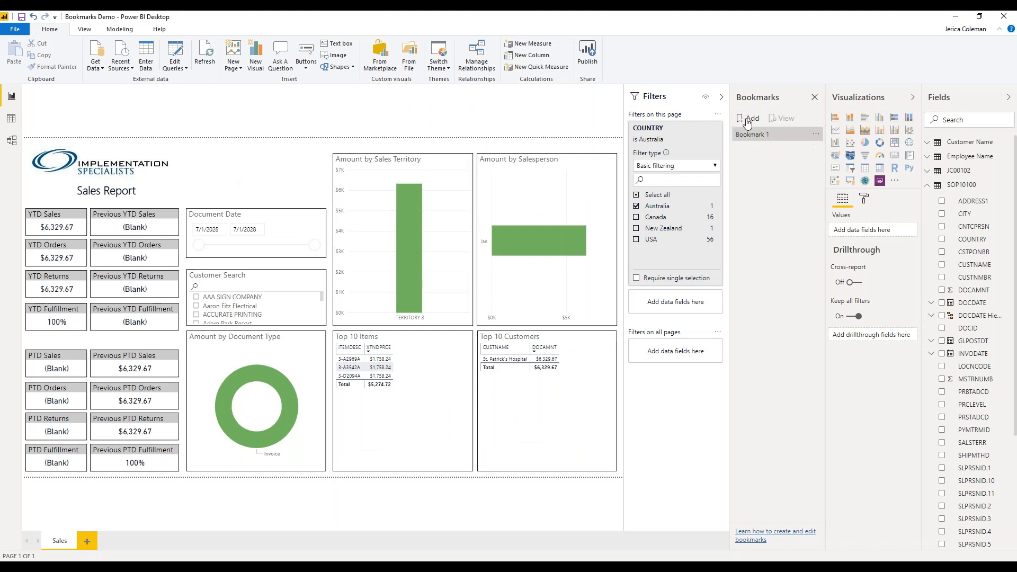
pyautogui.click(814, 134)
pyautogui.click(844, 152)
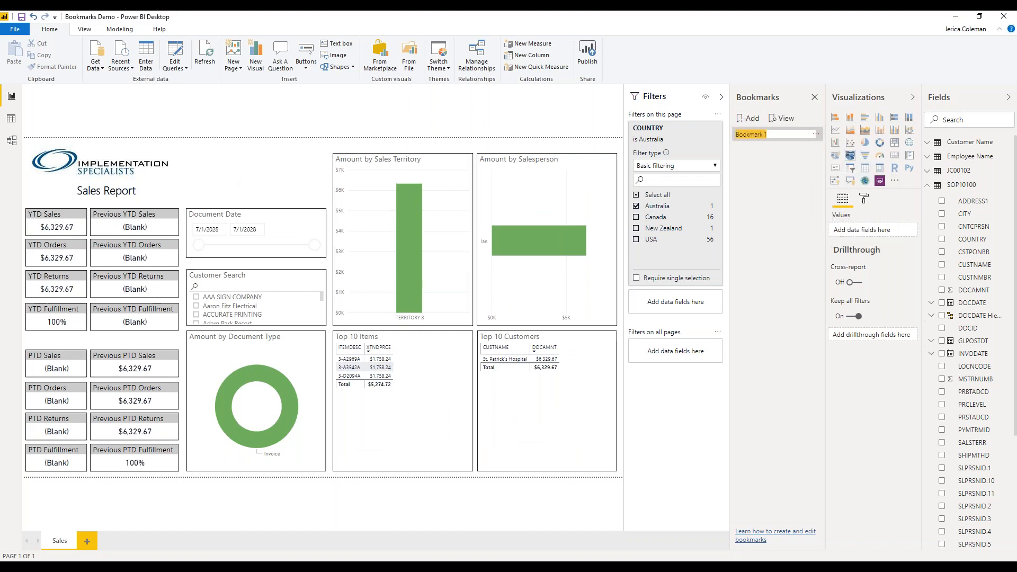
pyautogui.write('Austra')
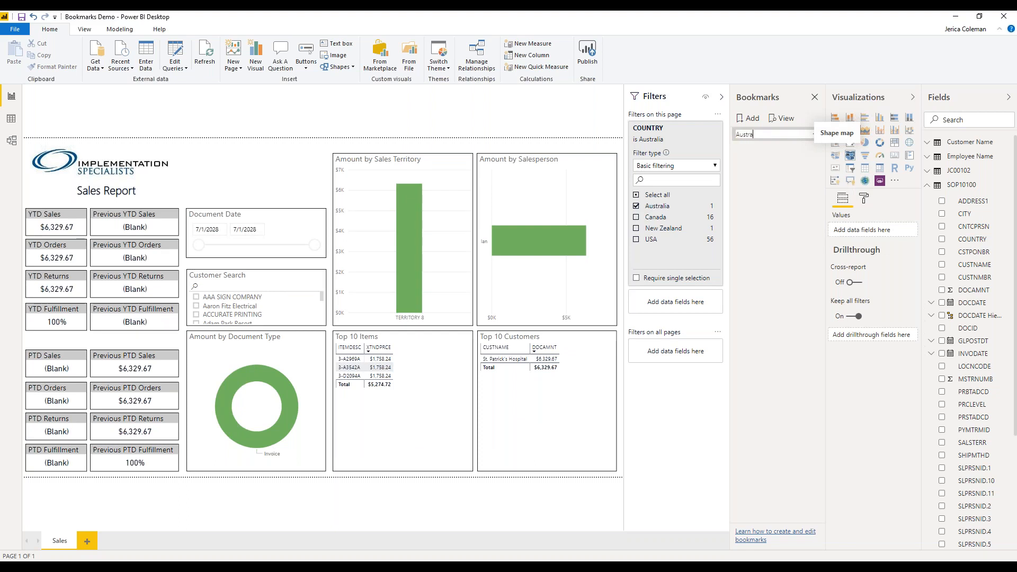
pyautogui.write('lia')
pyautogui.press('Return')
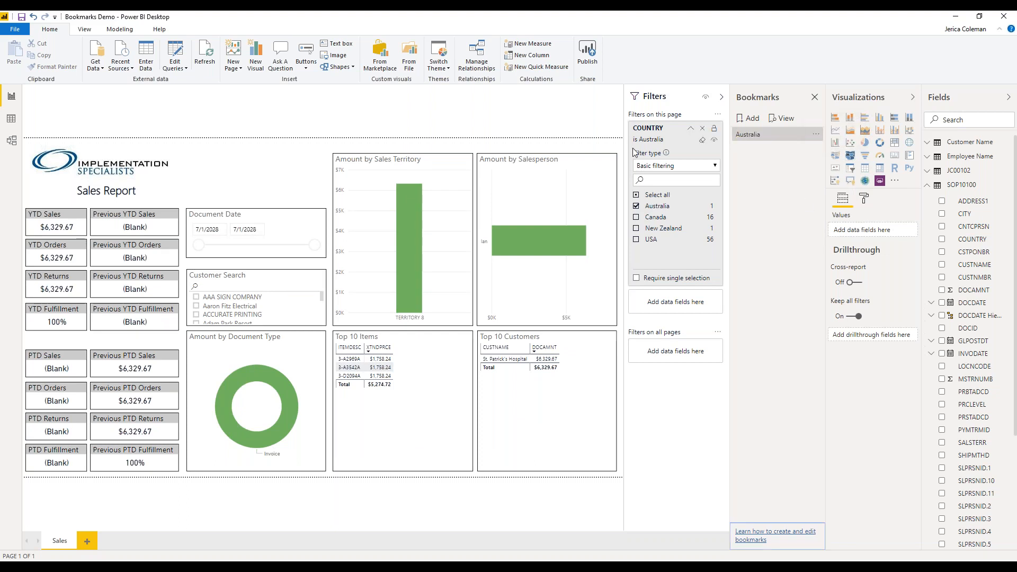
# - Filter the page's COUNTRY to Canada only and add a bookmark named Canada
pyautogui.click(637, 218)
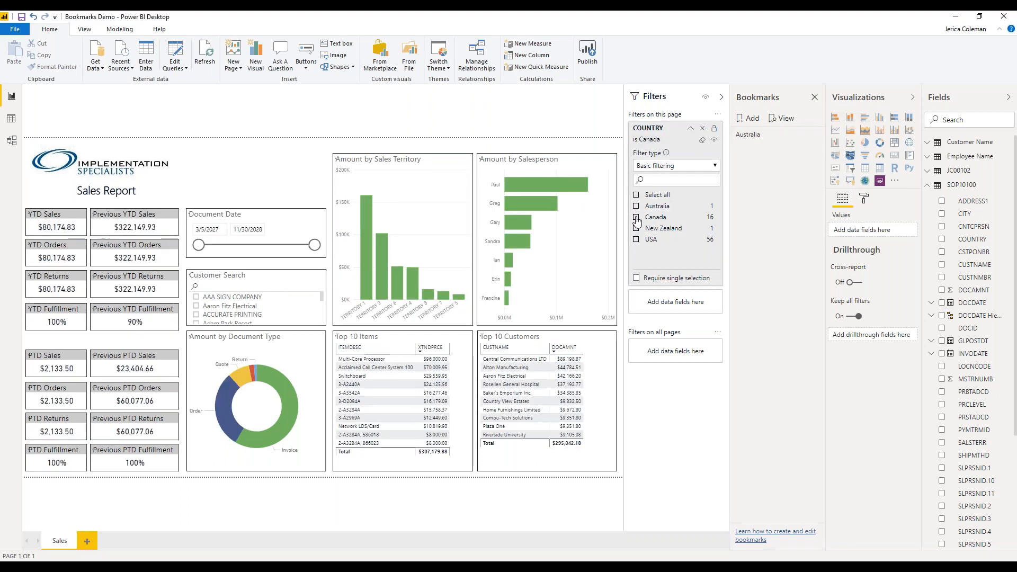
pyautogui.click(750, 118)
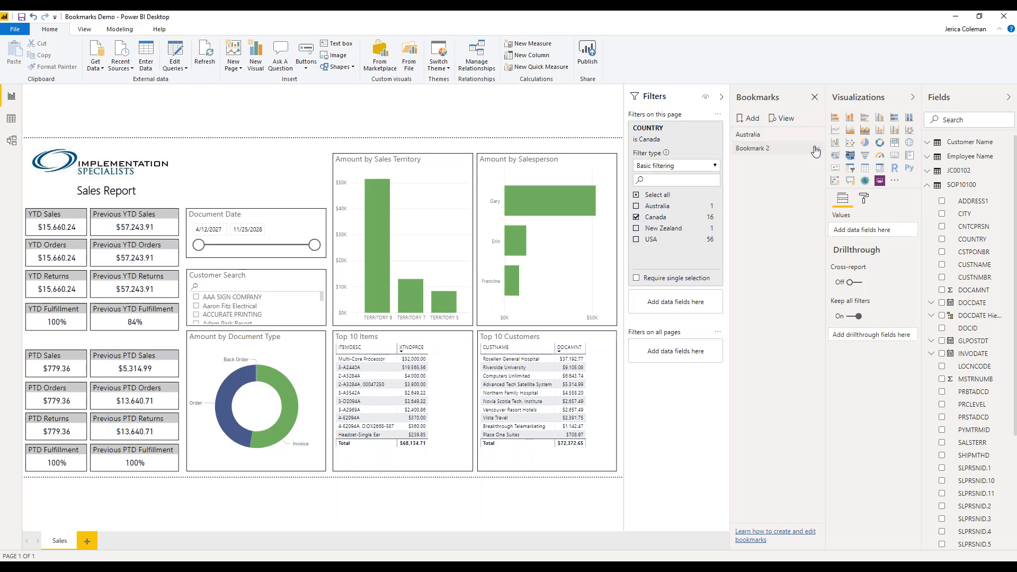
pyautogui.click(814, 149)
pyautogui.click(843, 165)
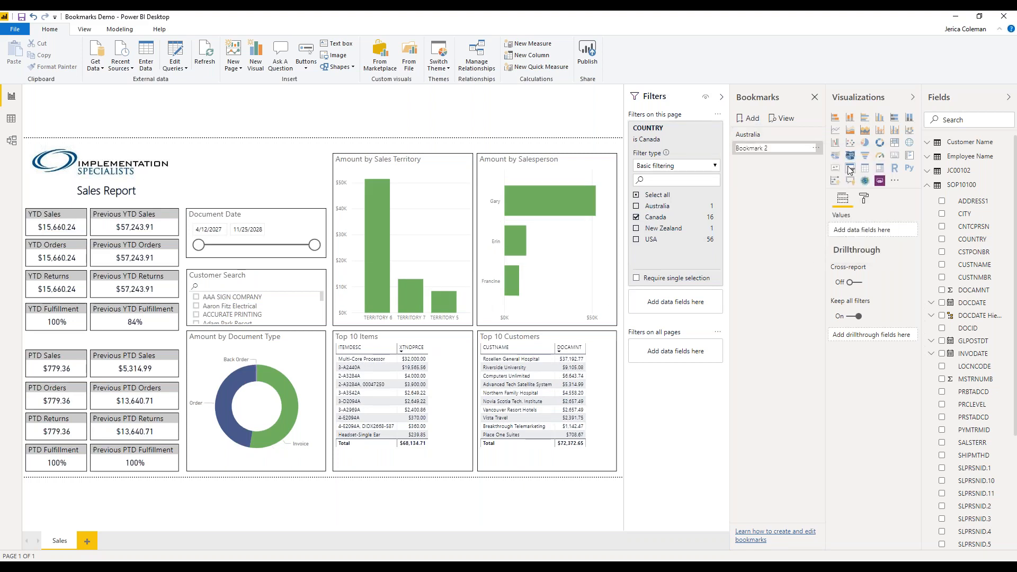
pyautogui.write('Canada')
pyautogui.press('Return')
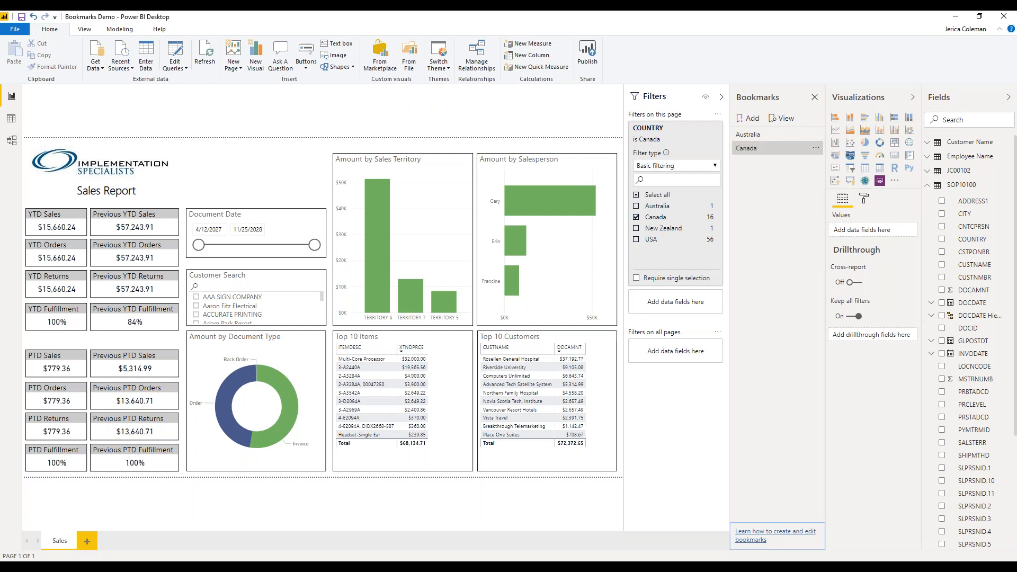
# - Change the COUNTRY page filter to New Zealand only and add a bookmark named New Zealand
pyautogui.click(636, 228)
pyautogui.click(749, 118)
pyautogui.click(815, 161)
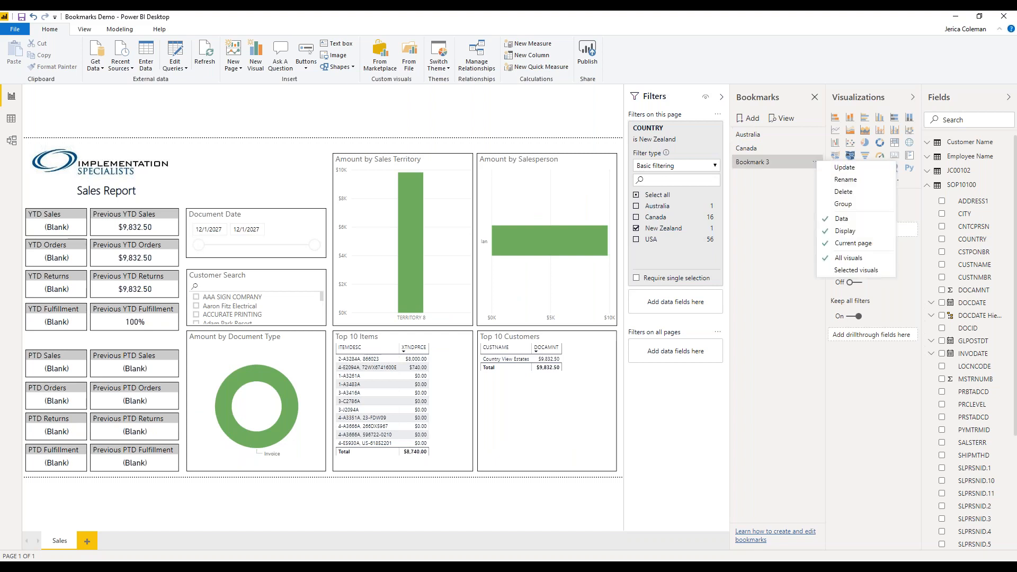
pyautogui.click(850, 186)
pyautogui.write('New Zealand')
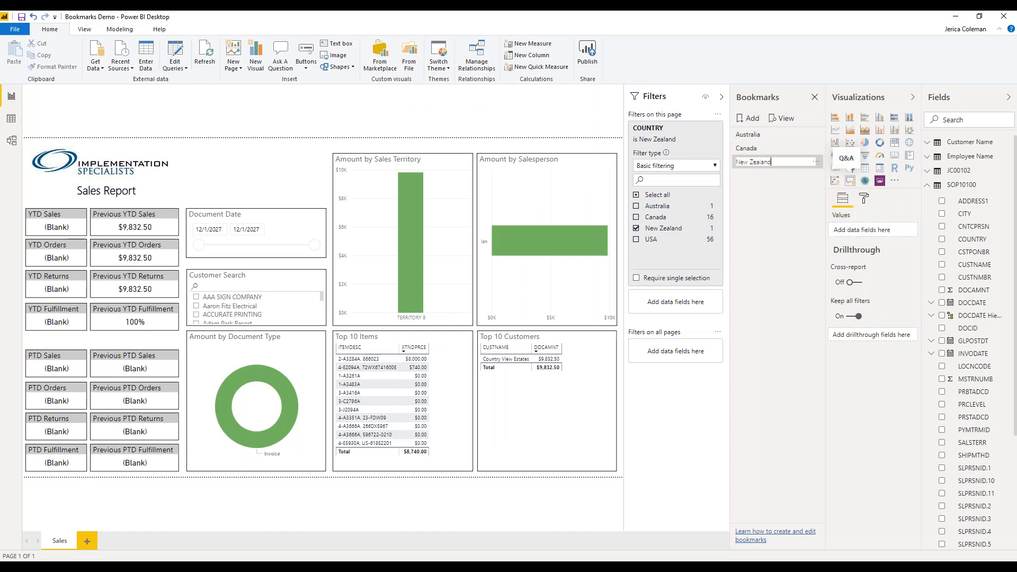
pyautogui.press('Return')
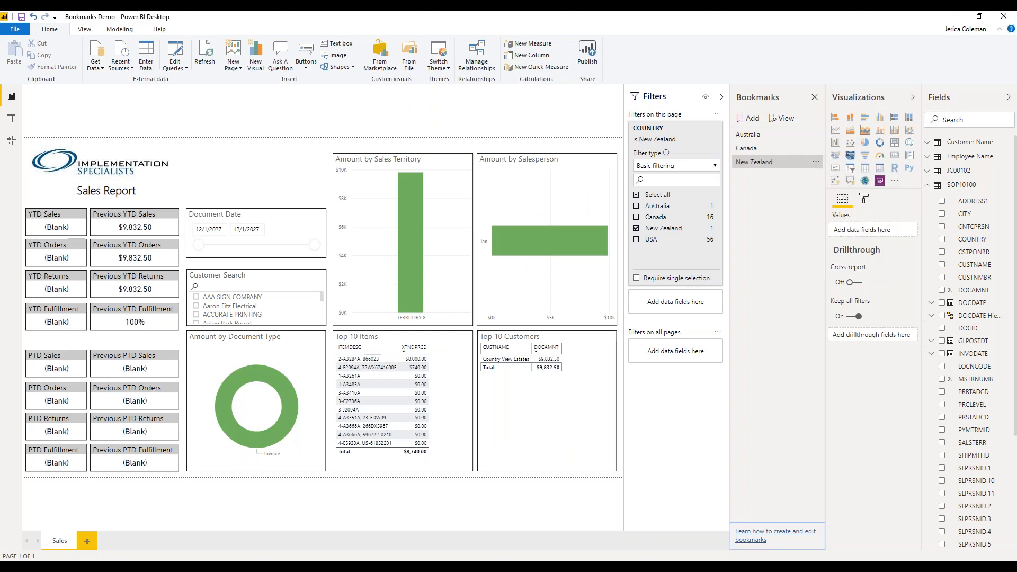
# - Change the COUNTRY page filter to USA only and add a bookmark named USA
pyautogui.click(636, 228)
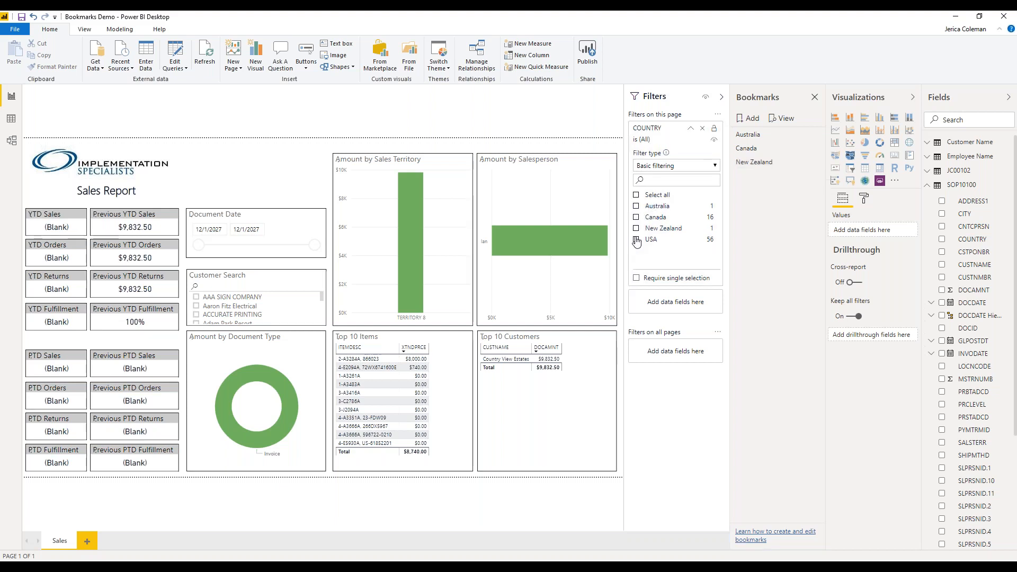
pyautogui.click(636, 240)
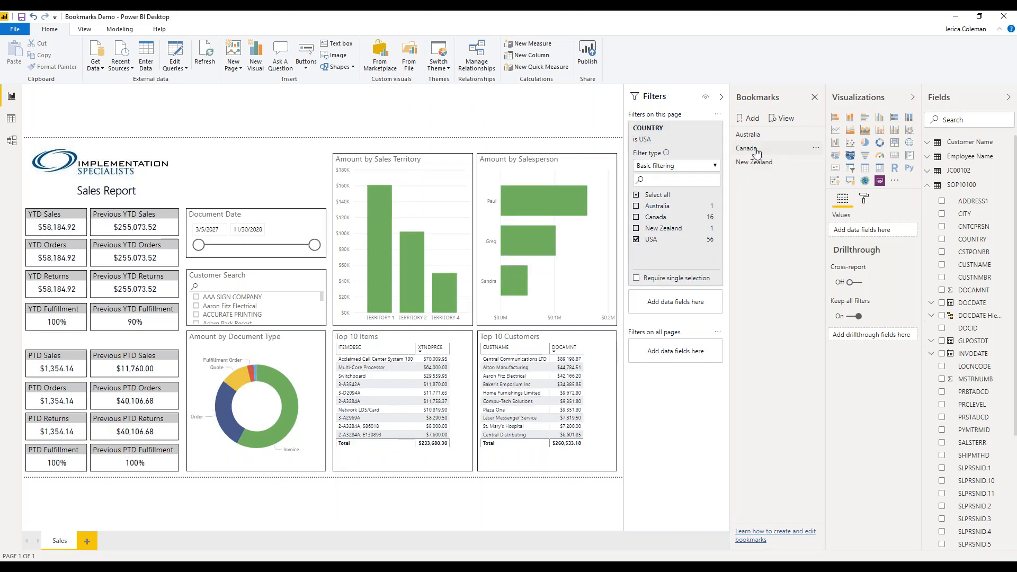
pyautogui.click(747, 119)
pyautogui.click(815, 175)
pyautogui.click(849, 199)
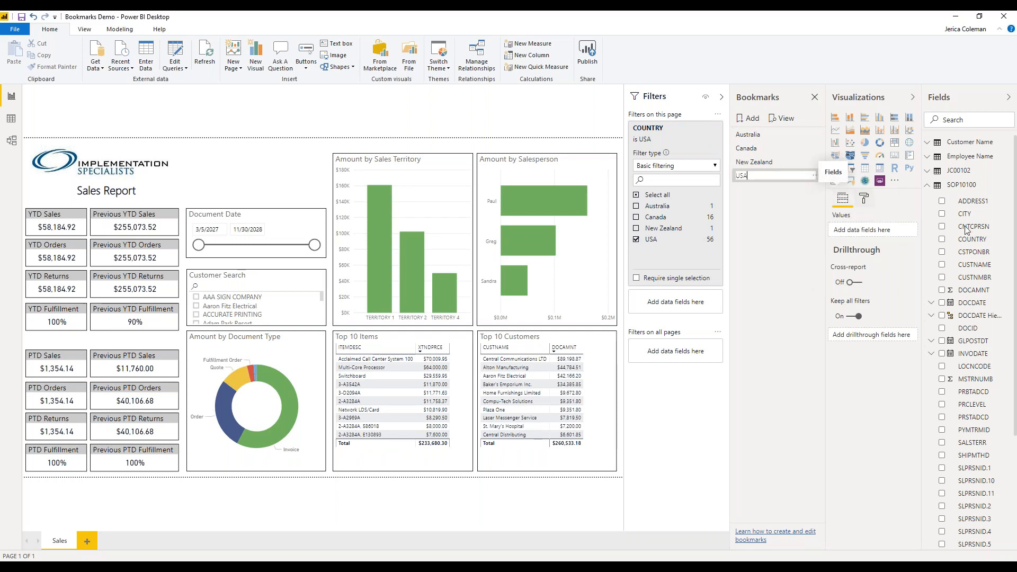
pyautogui.press('Return')
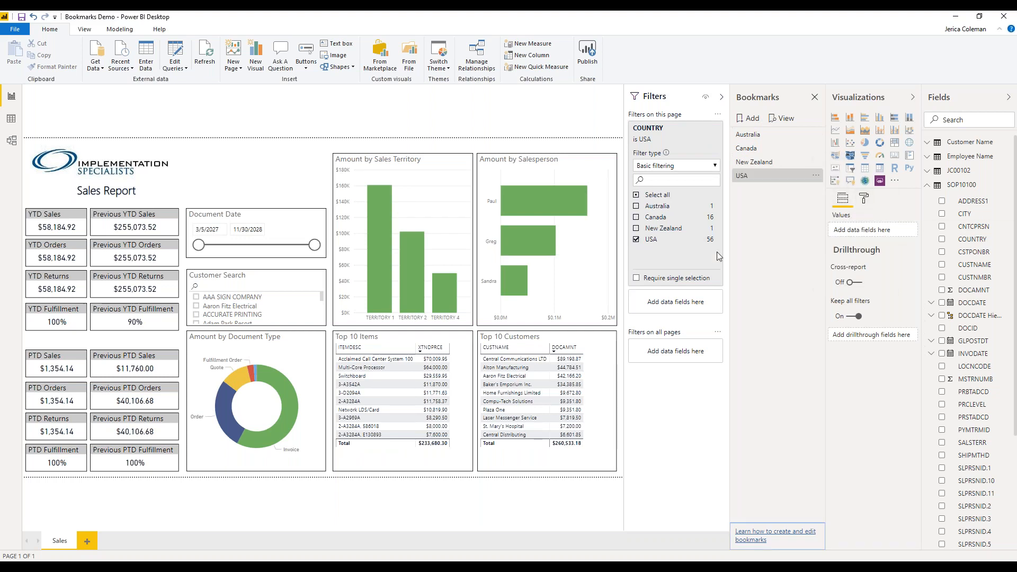
# - Clear the USA selection from the COUNTRY page filter, collapse the filter card, and save the report
pyautogui.click(636, 239)
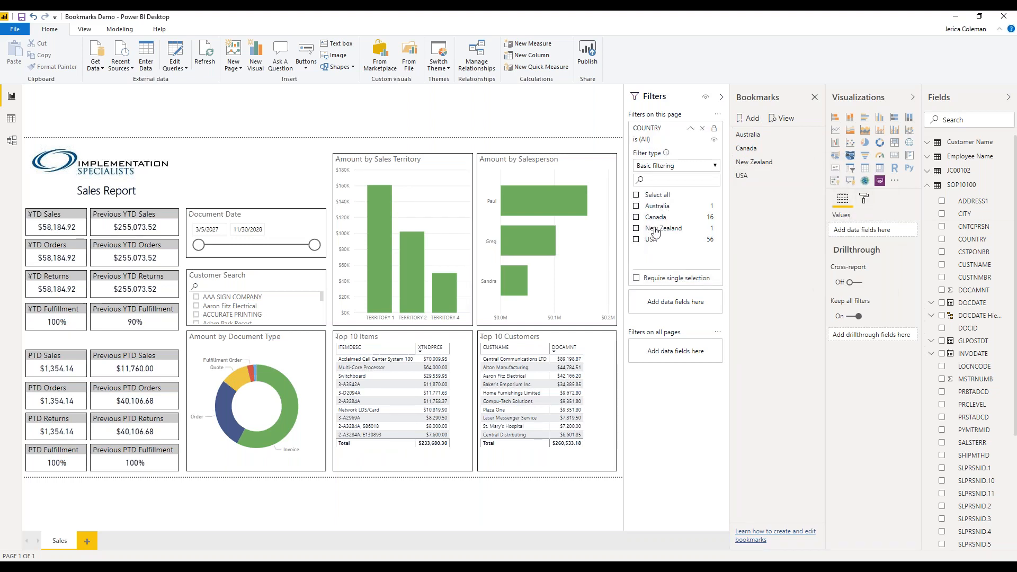
pyautogui.click(691, 133)
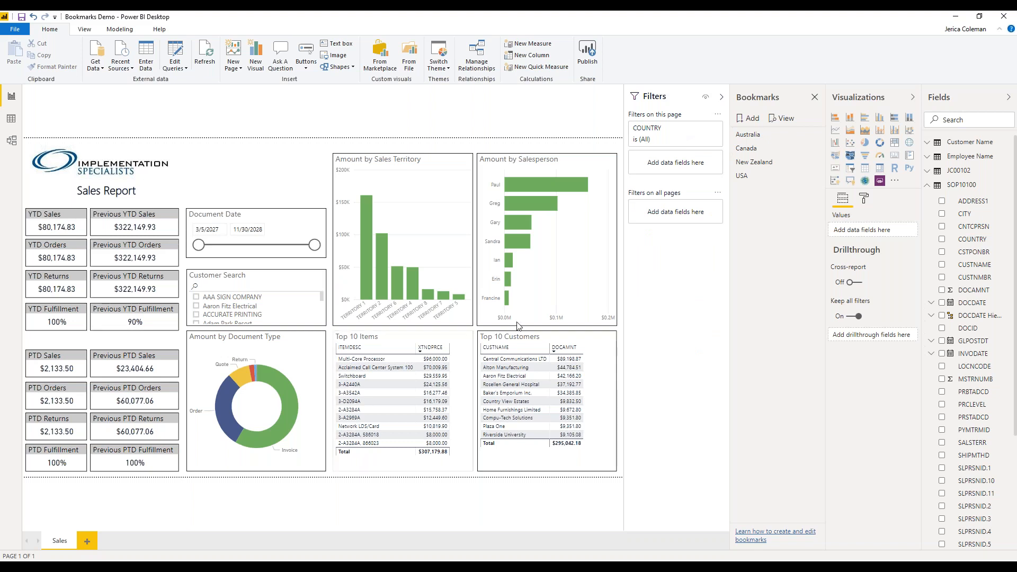
pyautogui.click(23, 18)
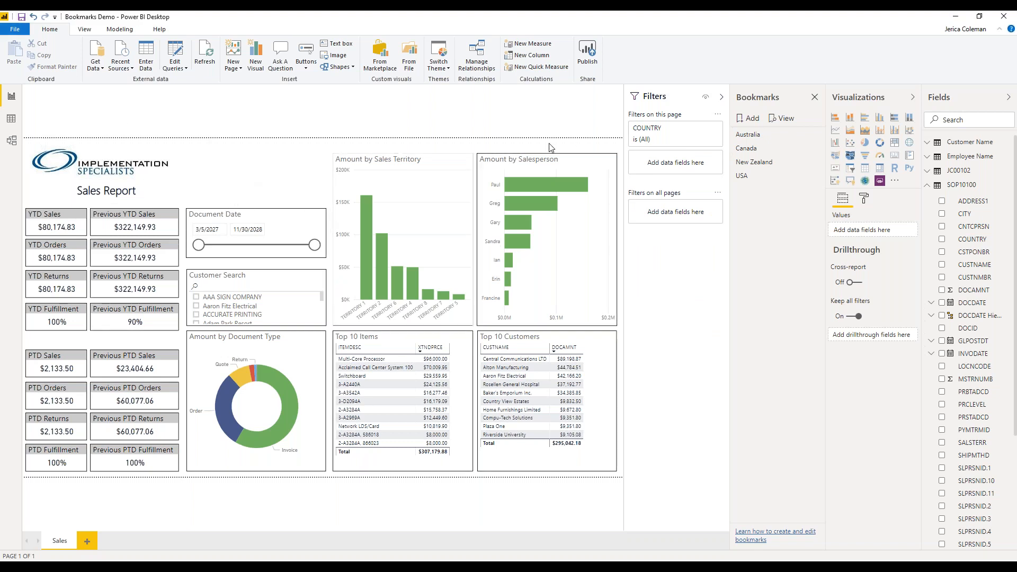
# - Publish the Bookmarks Demo report to My workspace and close the publishing dialog
pyautogui.click(586, 51)
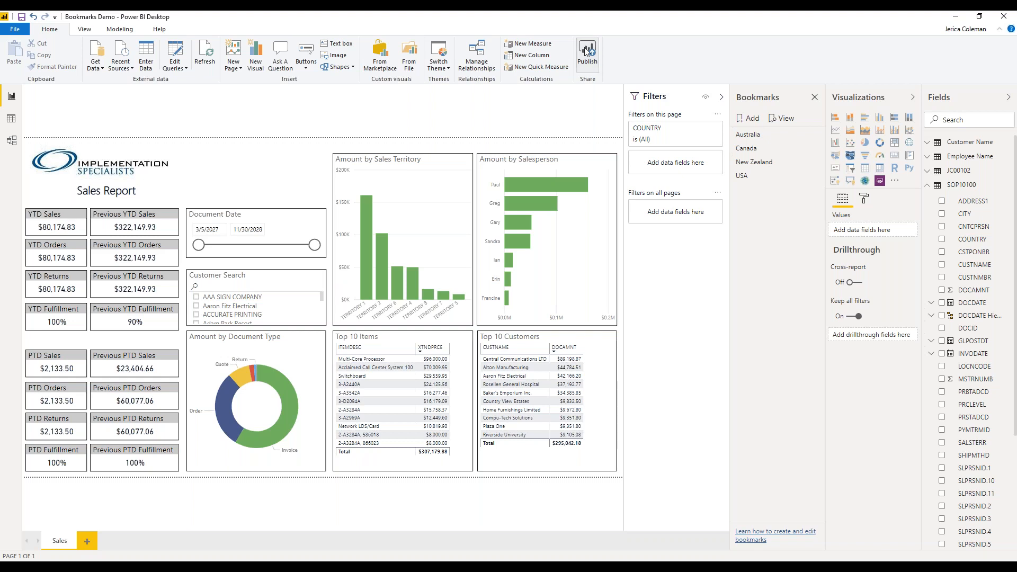
pyautogui.click(401, 254)
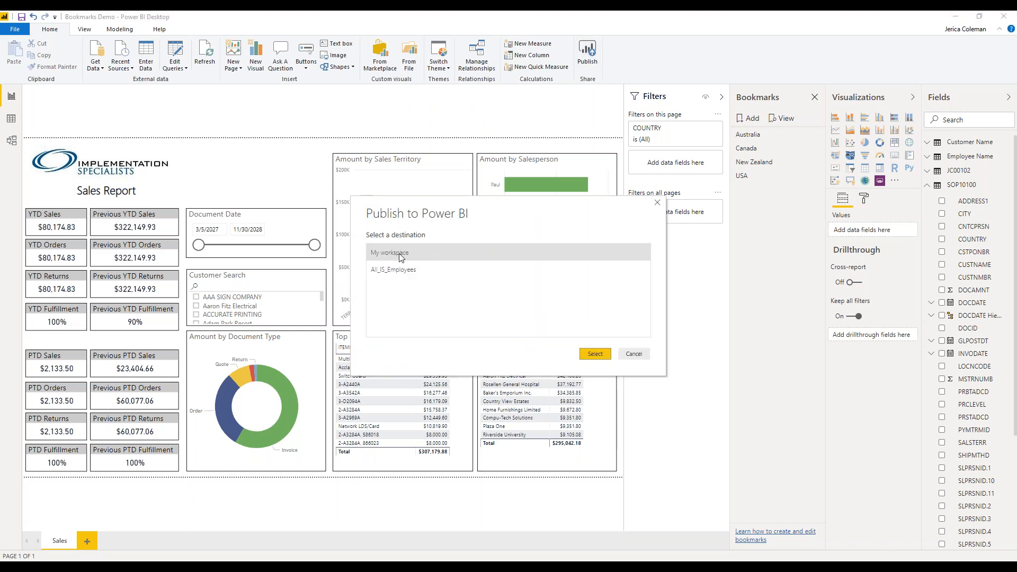
pyautogui.click(594, 354)
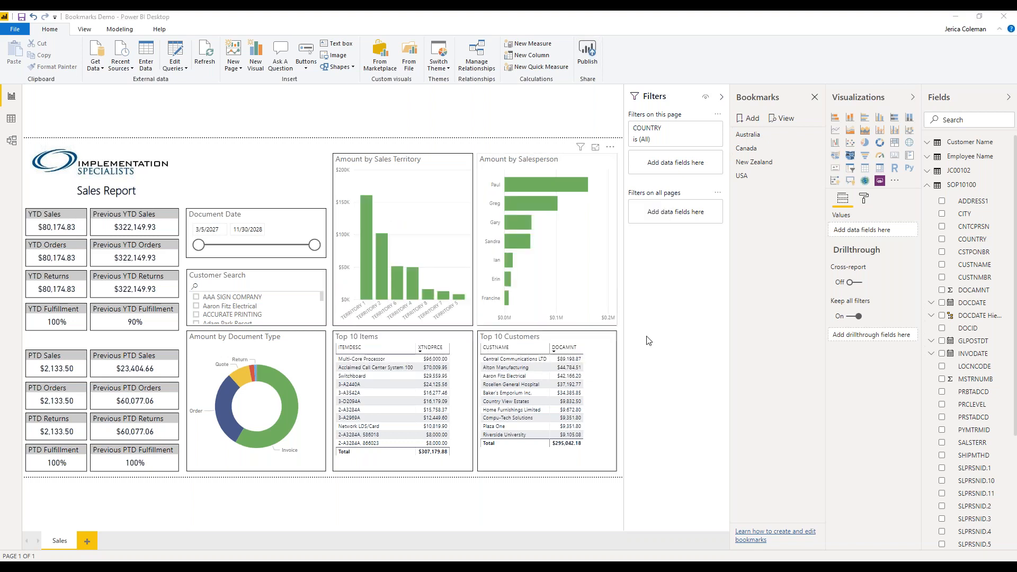
pyautogui.click(559, 313)
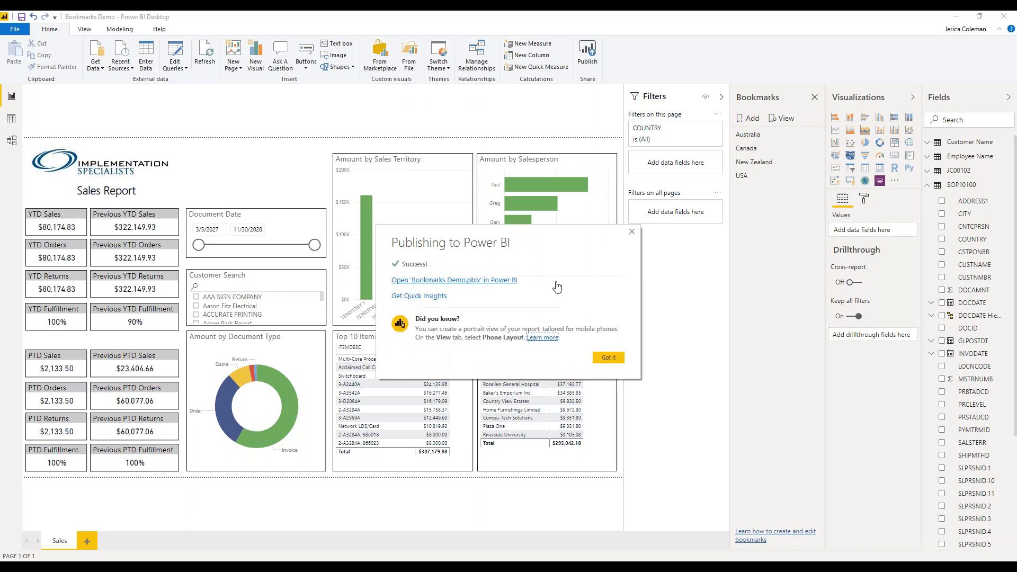
pyautogui.click(608, 358)
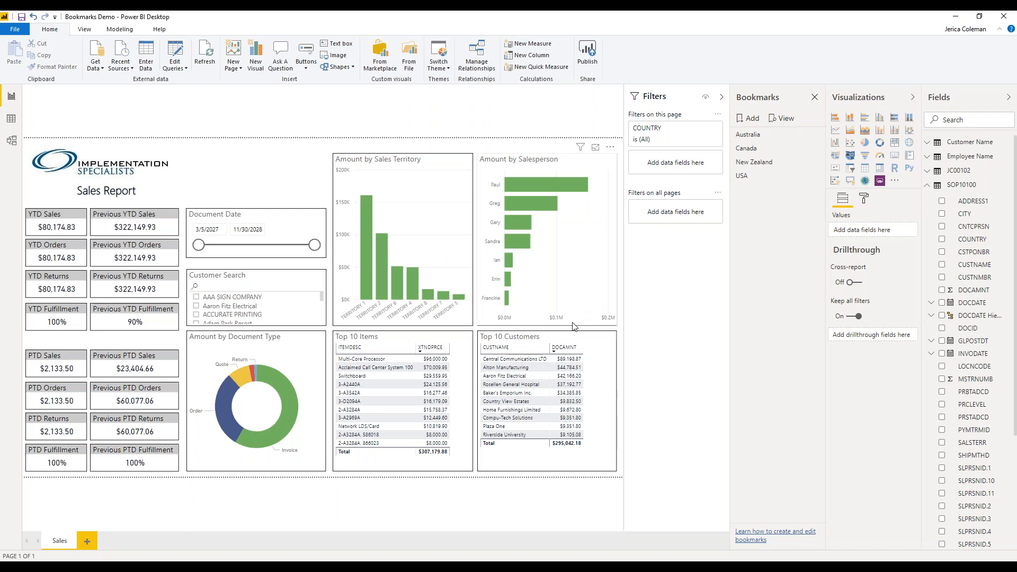
# - Switch to the Power BI service in the browser and open the Bookmarks Demo report from My workspace
pyautogui.click(109, 566)
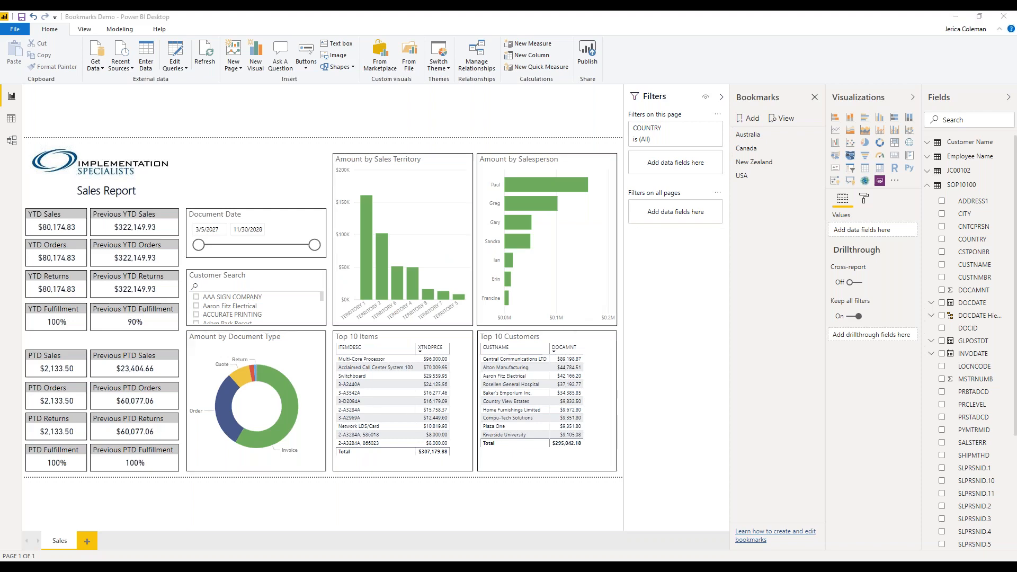
pyautogui.click(87, 19)
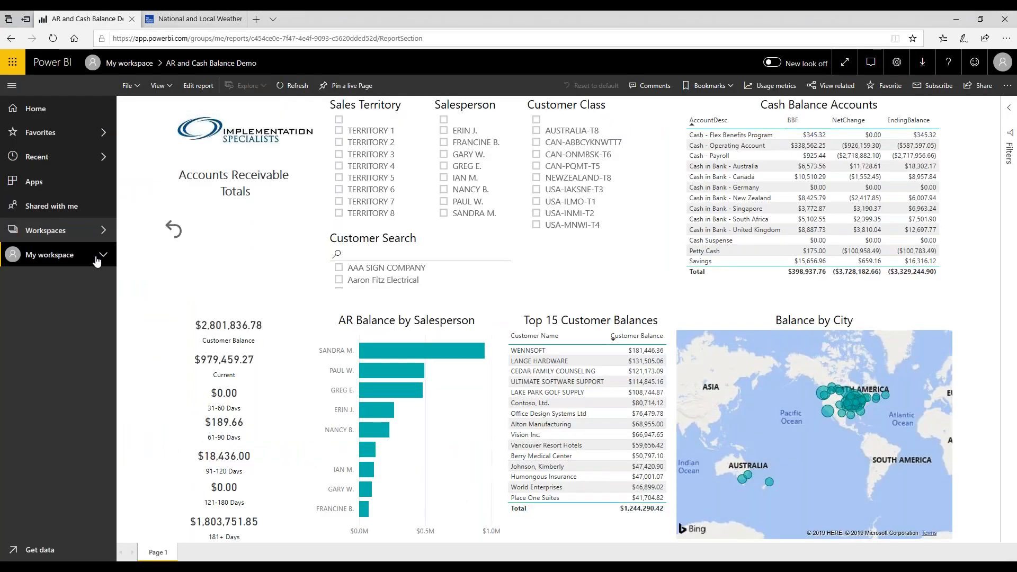
pyautogui.click(102, 257)
pyautogui.click(35, 338)
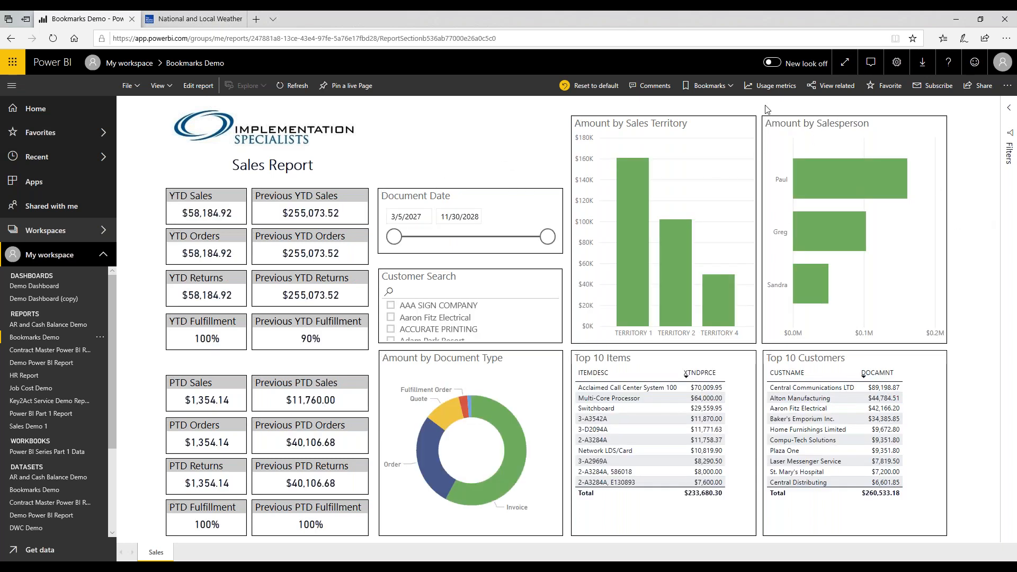
# - Check the report's personal bookmark options and turn on the Bookmarks pane
pyautogui.click(730, 88)
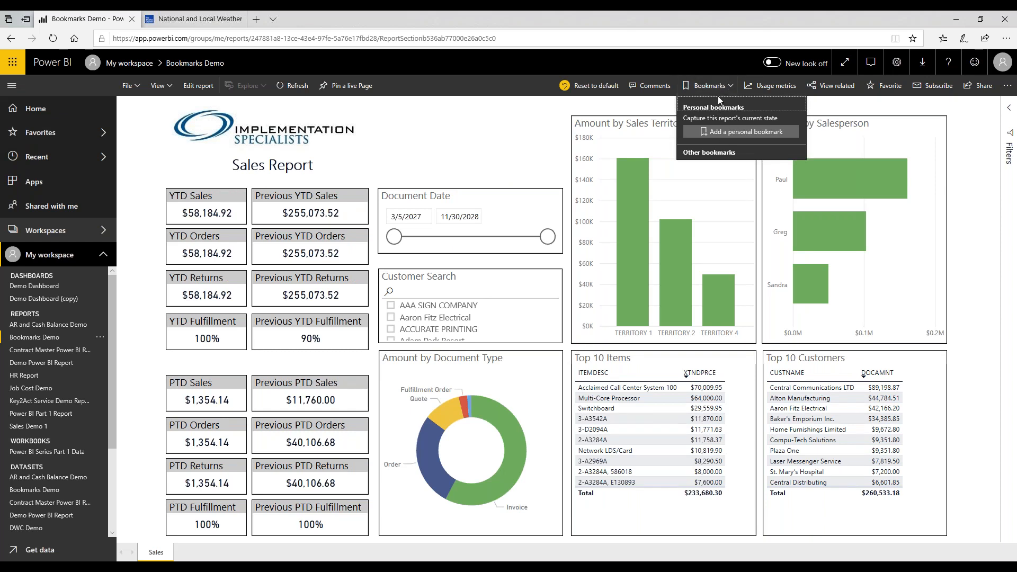
pyautogui.click(538, 163)
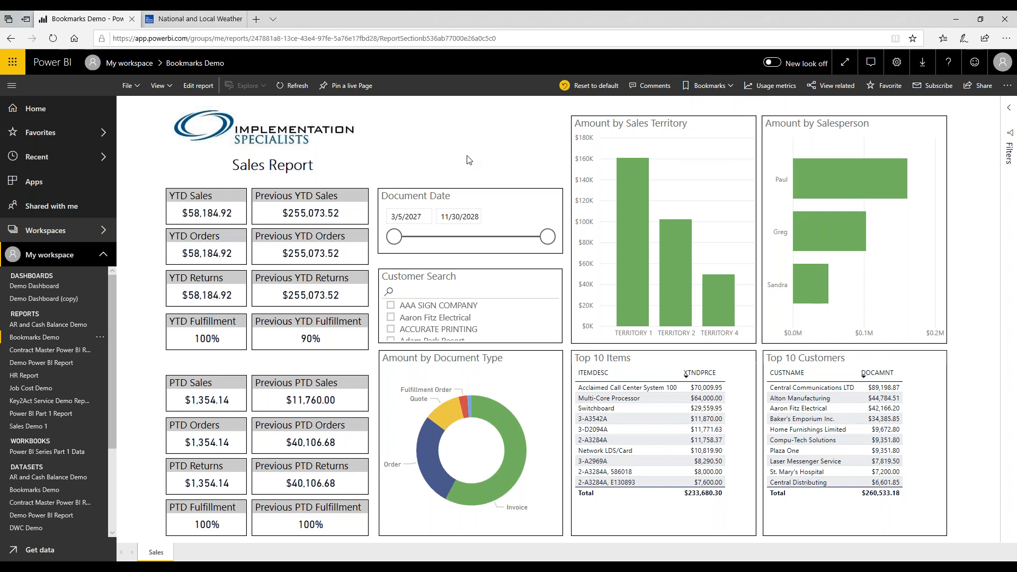
pyautogui.click(171, 88)
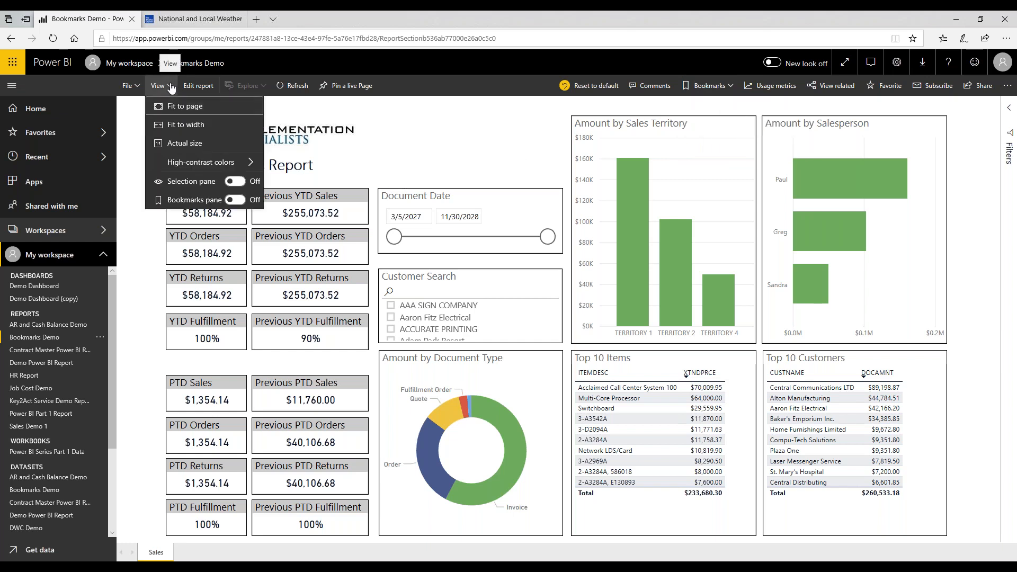
pyautogui.click(233, 200)
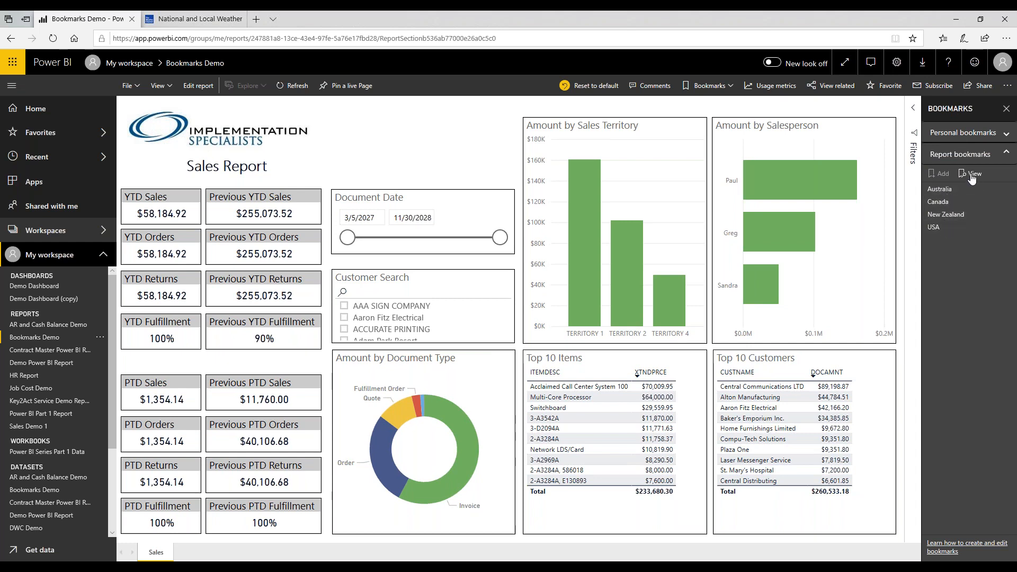
# - View the report bookmarks as a slideshow, advancing through Australia, Canada, New Zealand and USA
pyautogui.click(972, 174)
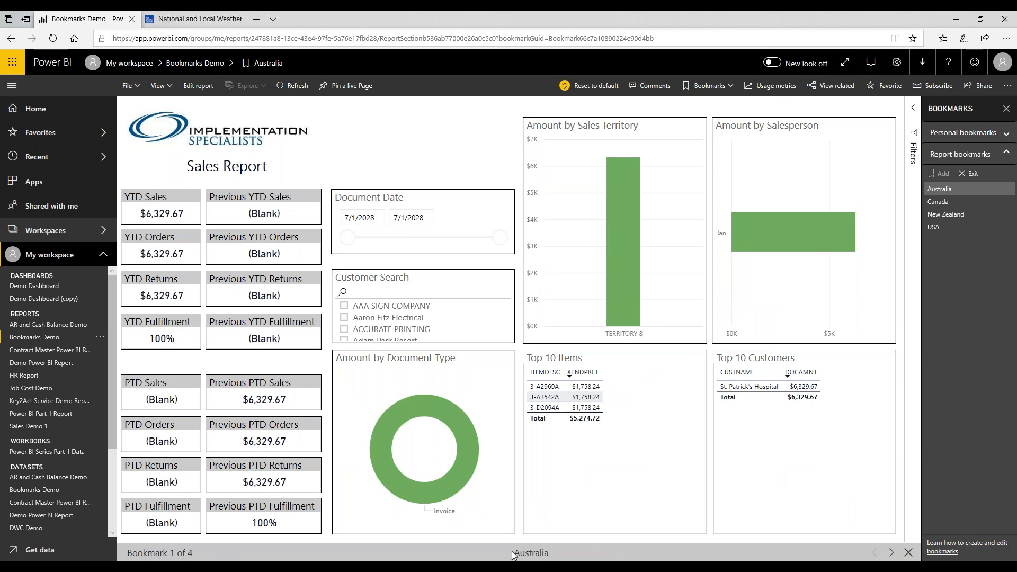
pyautogui.click(893, 553)
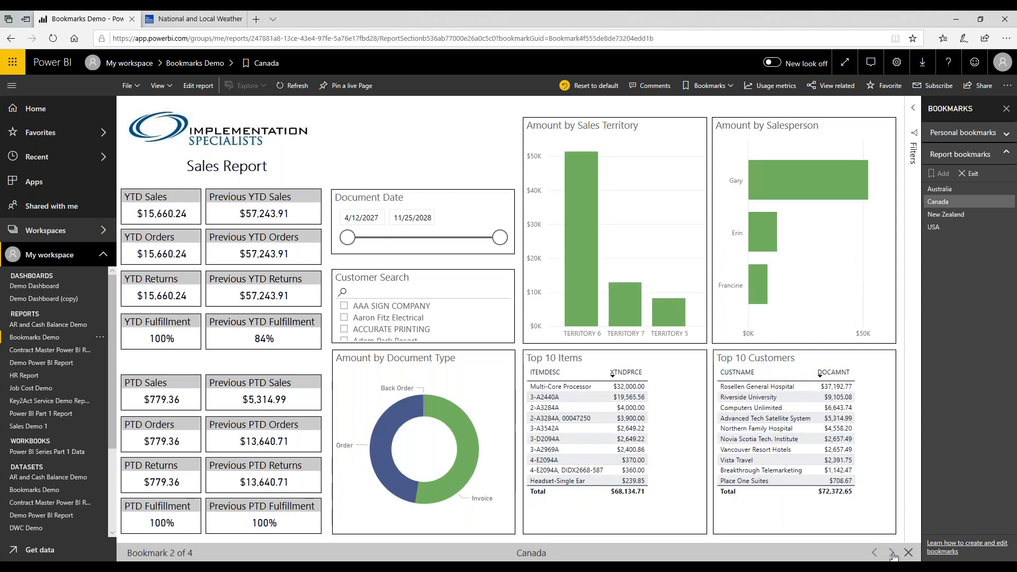
pyautogui.click(892, 553)
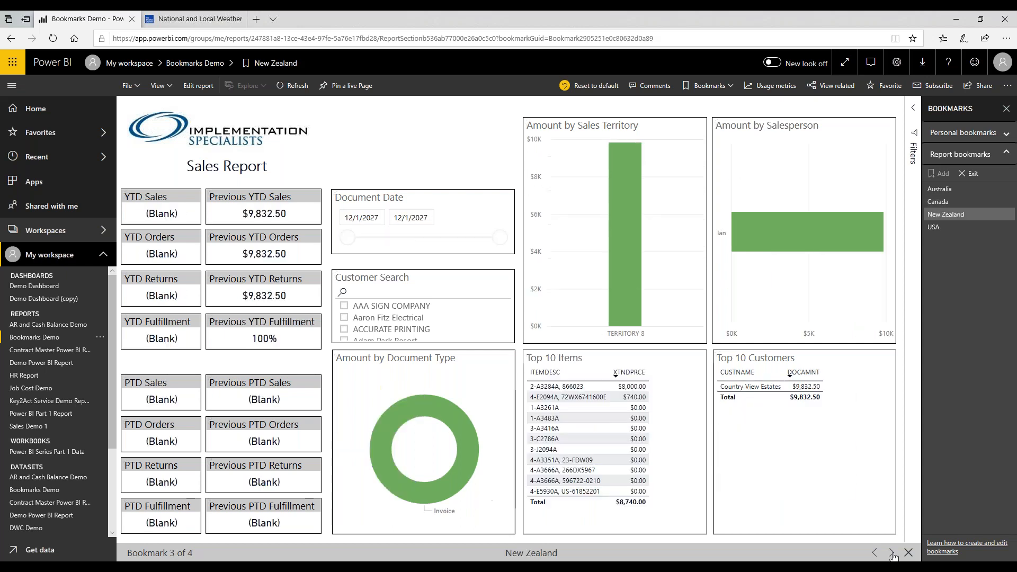
pyautogui.click(893, 553)
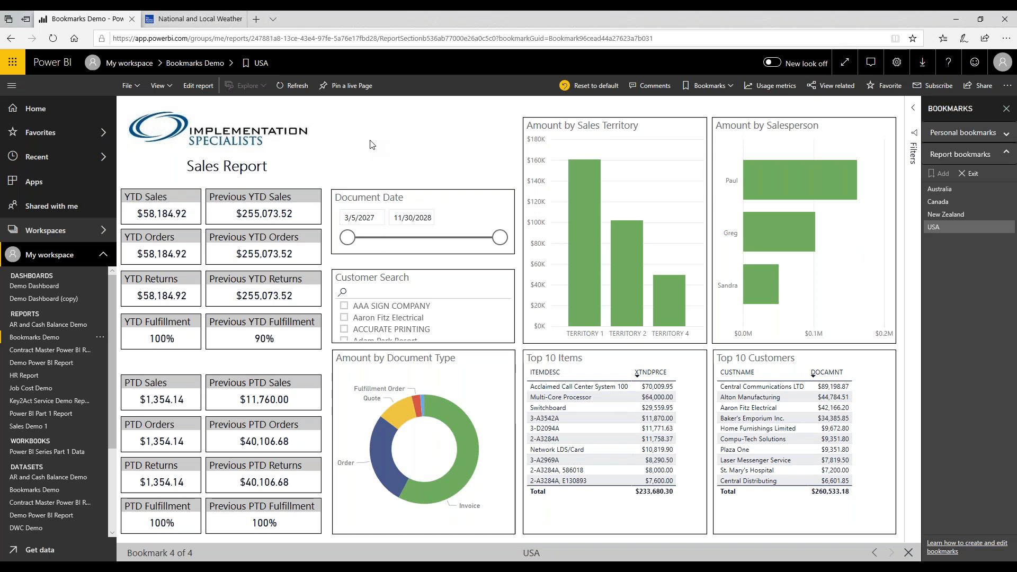
# - Jump directly between the report bookmarks starting with Australia, finish on Canada, and exit the bookmark slideshow
pyautogui.click(947, 191)
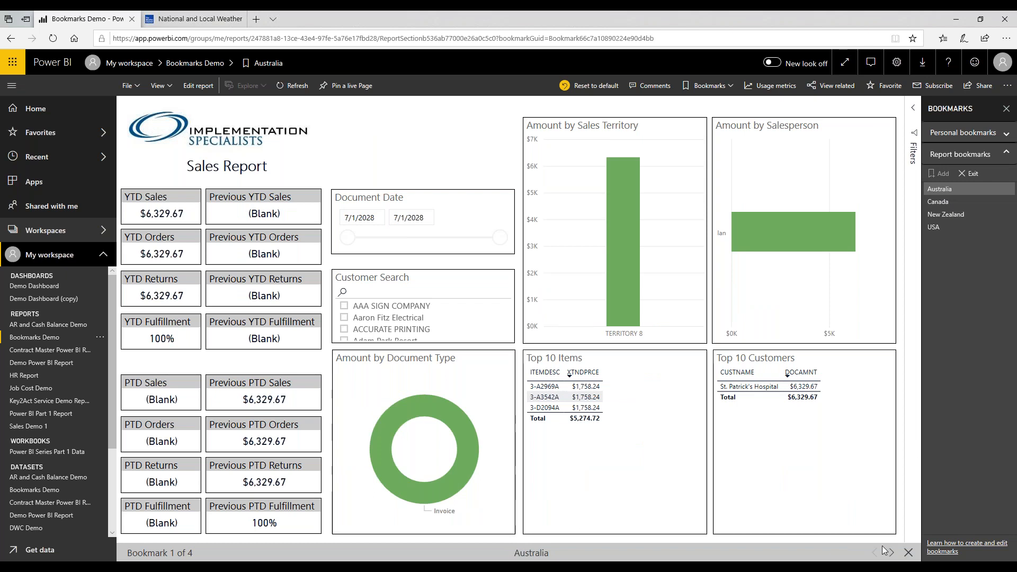
pyautogui.click(953, 216)
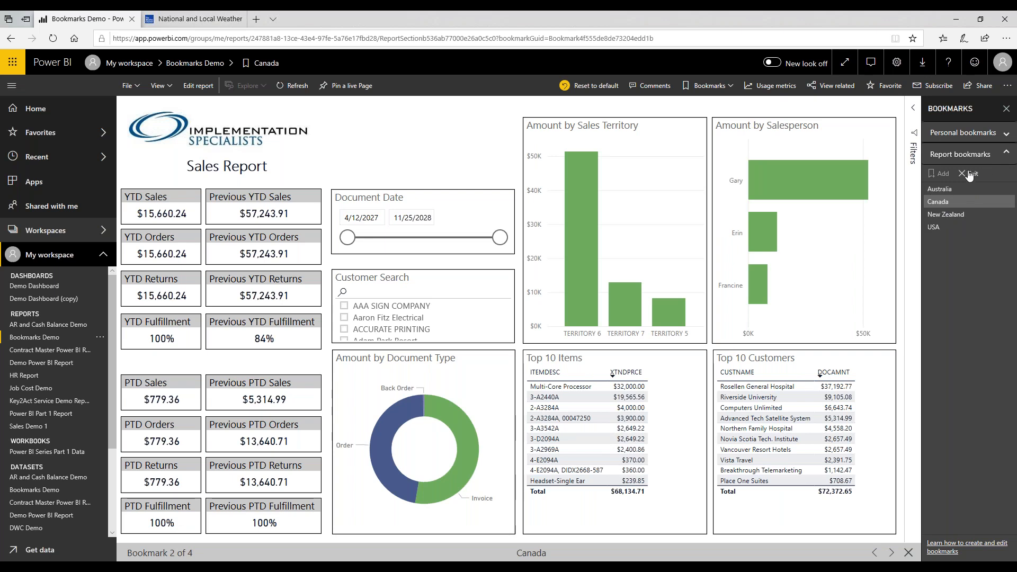
pyautogui.click(968, 174)
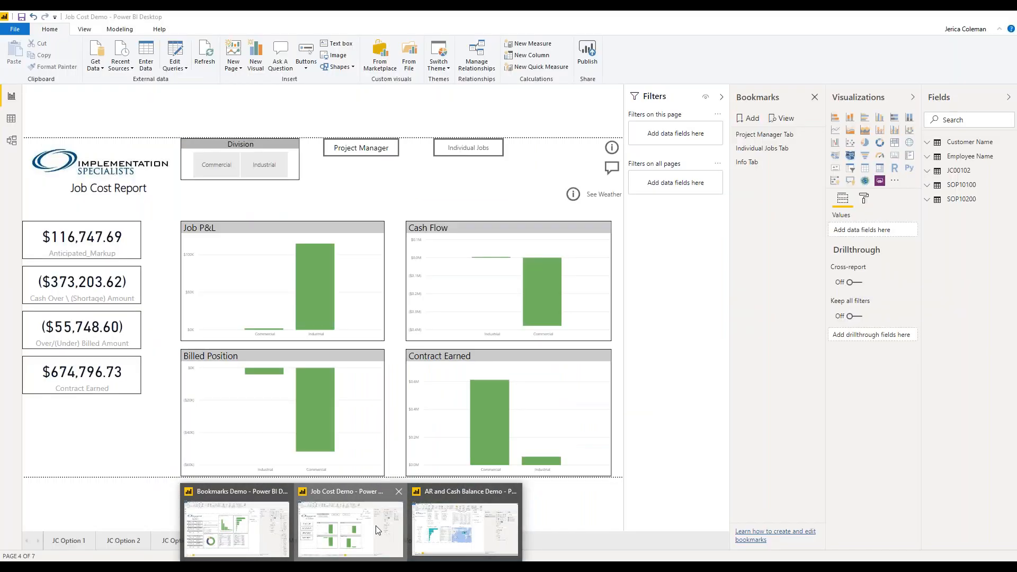
# - Return to the Job Cost Demo report, and start the slide show in PowerPoint from slide 5, the GPUC 19 event slide
pyautogui.click(376, 526)
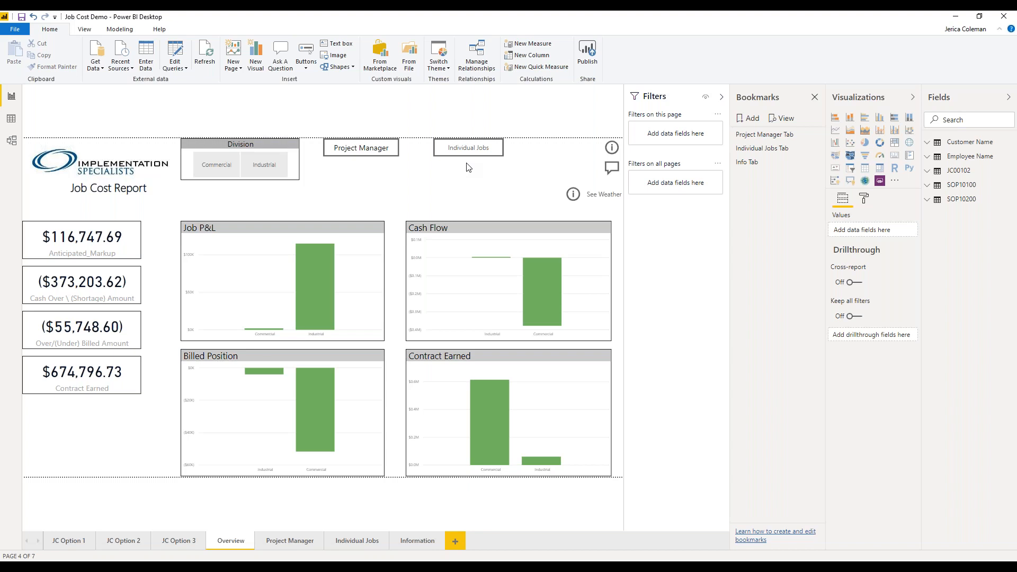
pyautogui.click(344, 566)
pyautogui.click(63, 319)
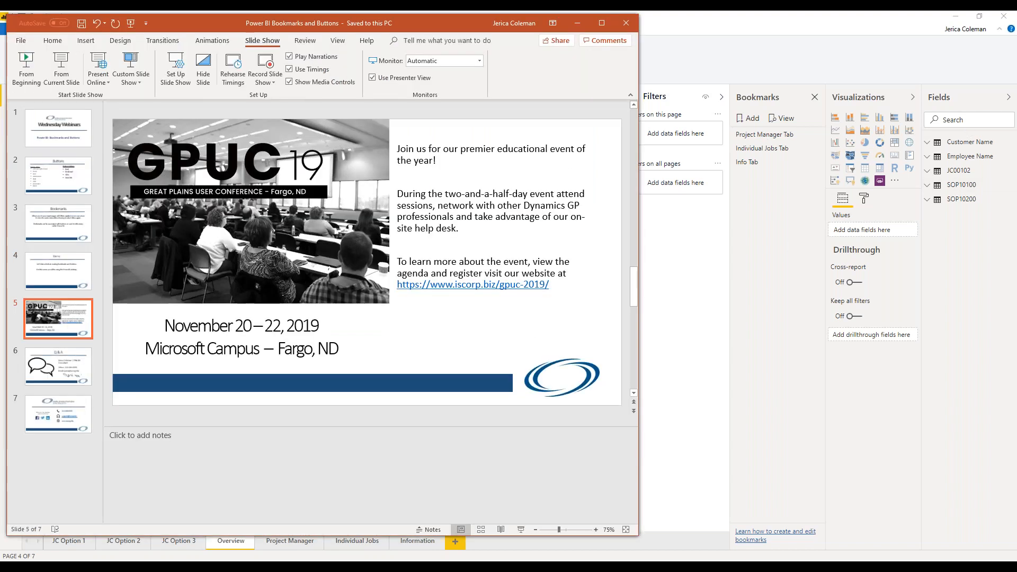
pyautogui.click(608, 24)
pyautogui.click(47, 77)
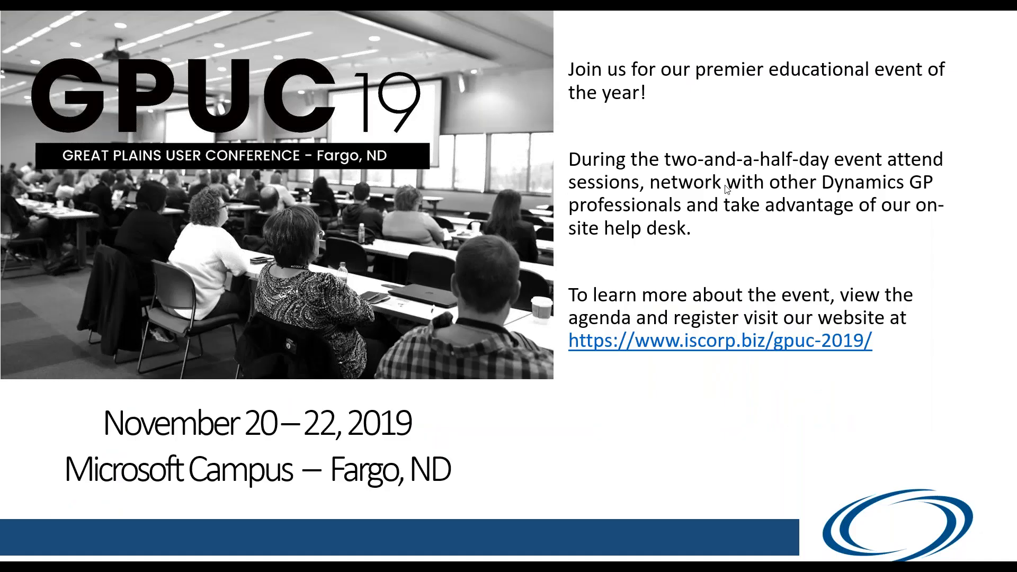